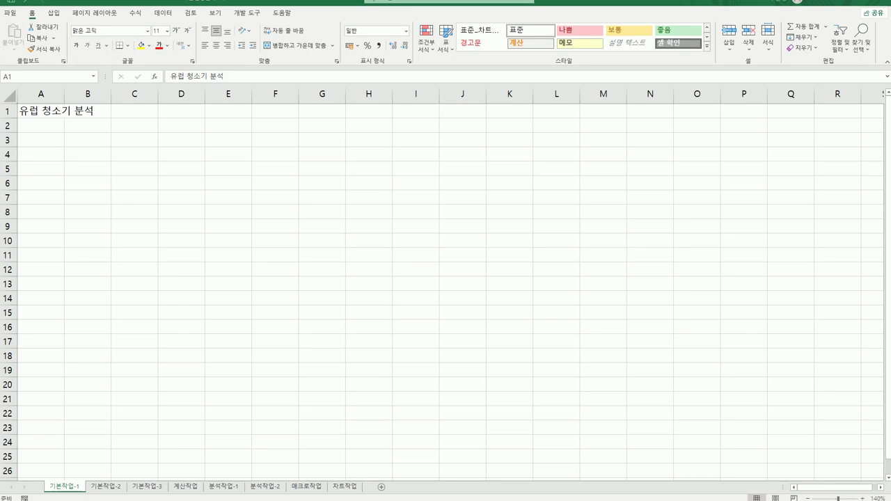
left_click(76, 214)
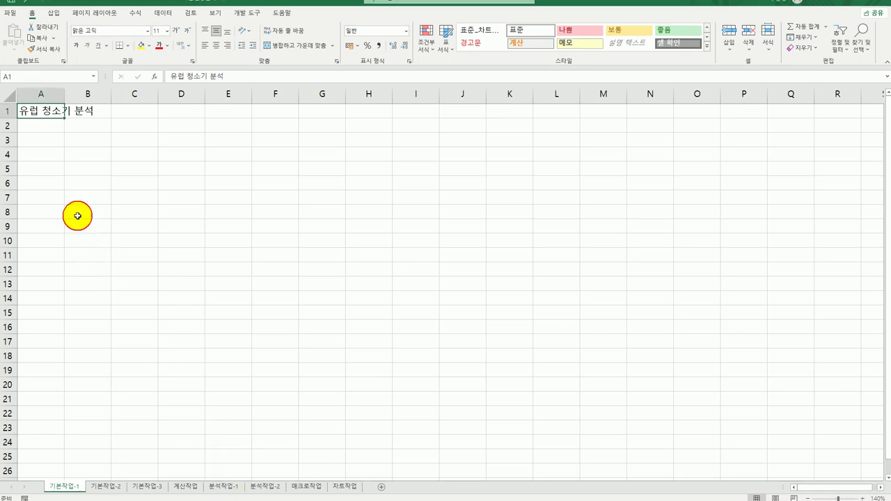
left_click_drag(33, 139, 361, 230)
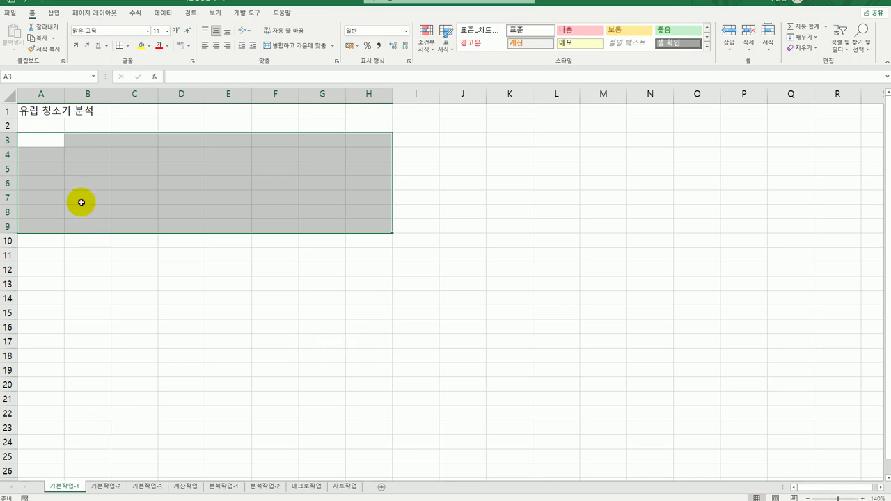
Step: On the 기본작업-2 sheet, merge and center the title 비품관리대장 across A1:G1
left_click(106, 487)
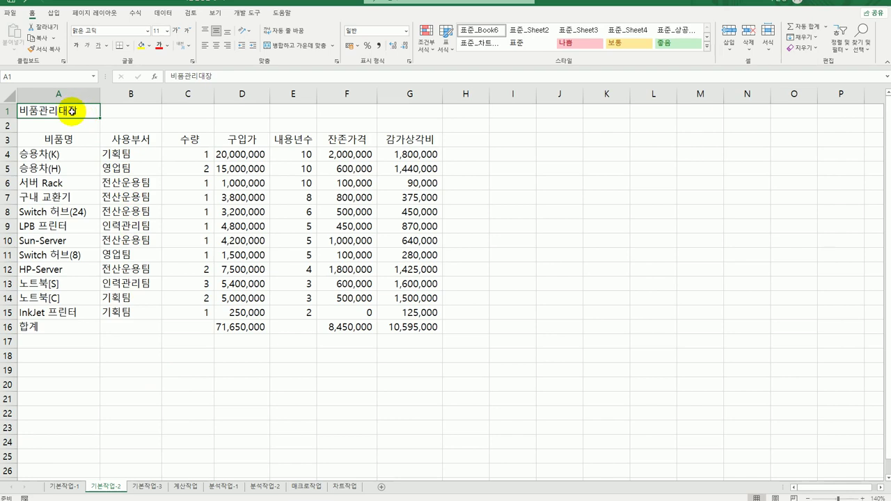
left_click_drag(72, 111, 384, 114)
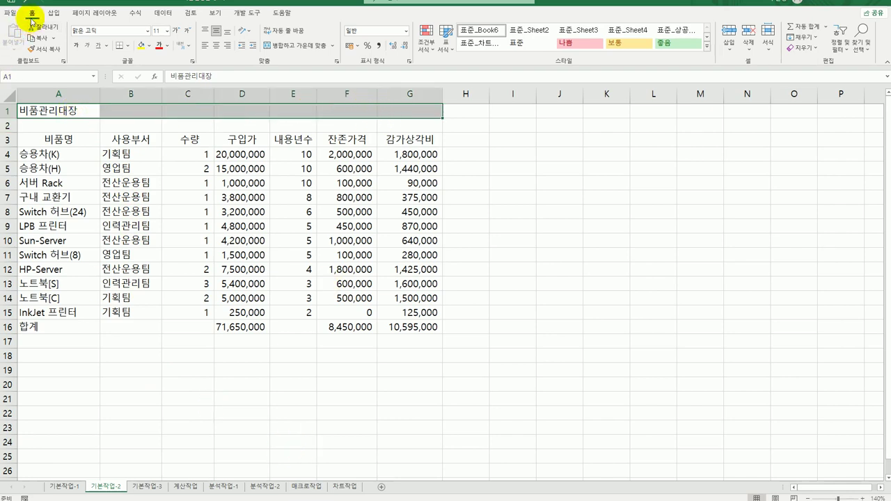
left_click(287, 47)
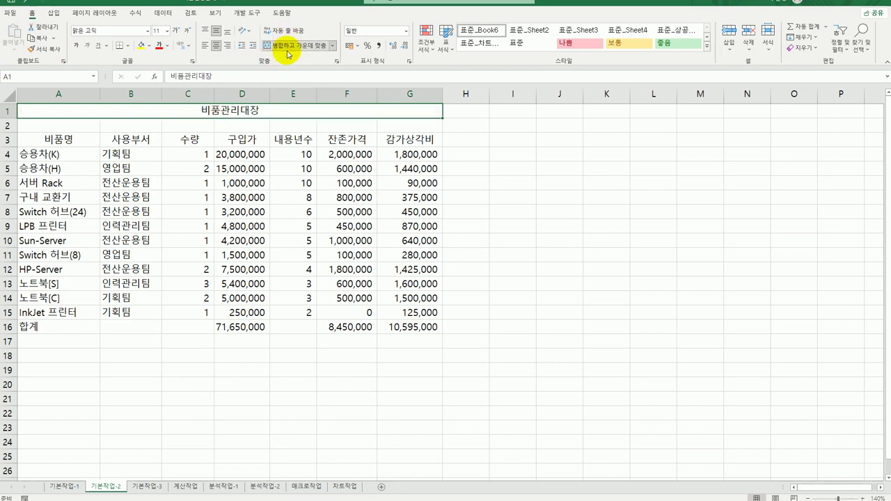
Step: Format the title in A1 with the 굴림체 font at size 16, bold and underlined
left_click(147, 32)
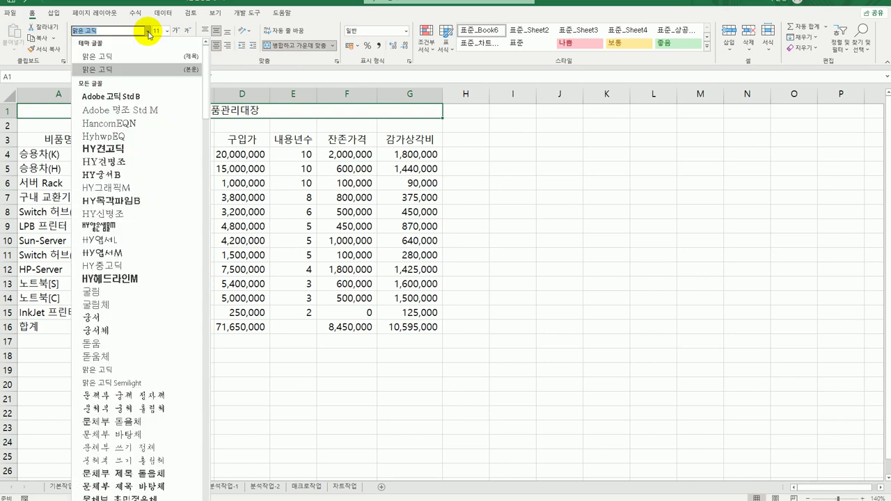
left_click(114, 304)
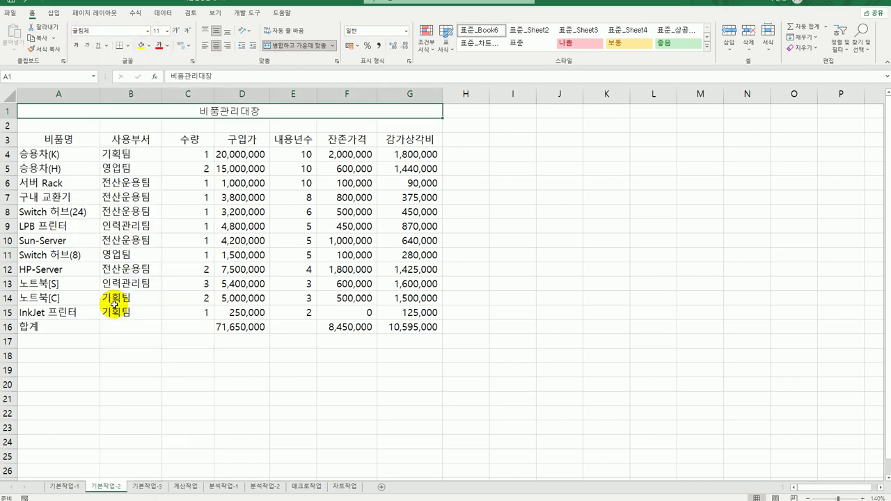
left_click(167, 31)
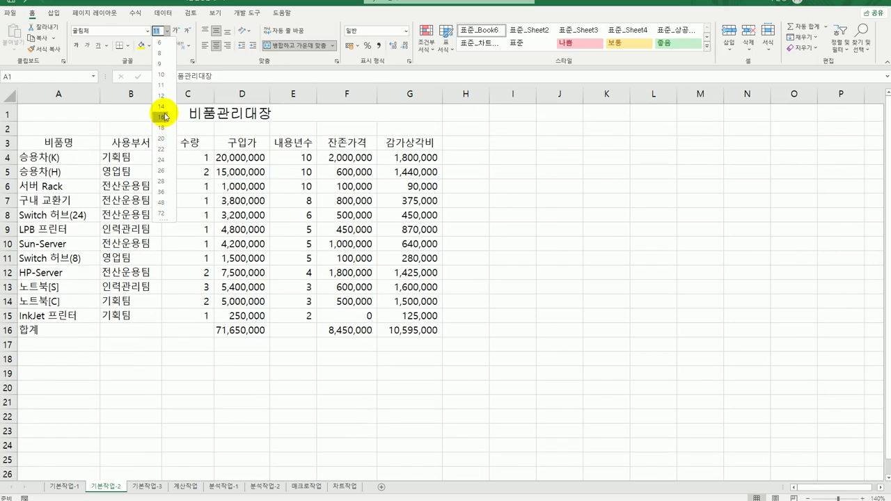
left_click(162, 124)
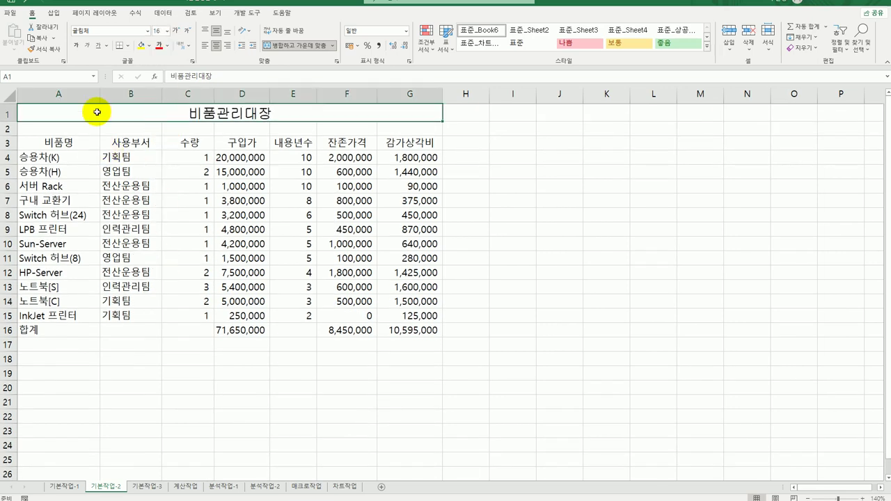
left_click(77, 48)
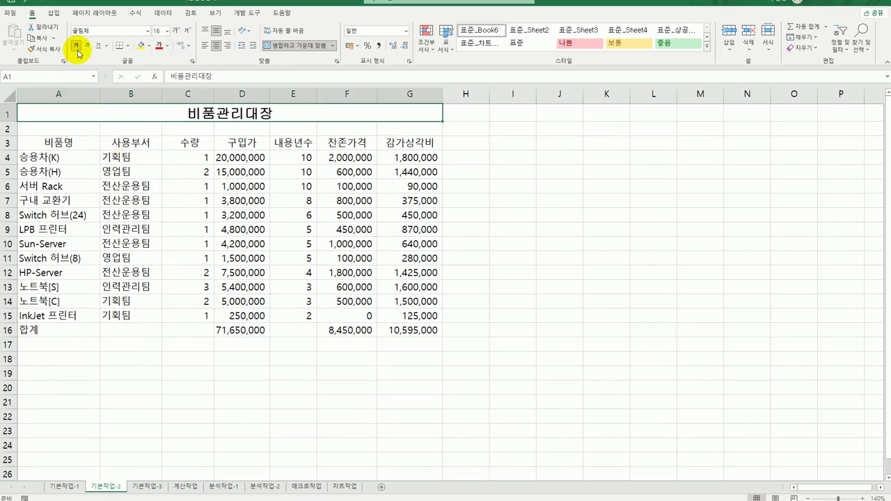
left_click(98, 45)
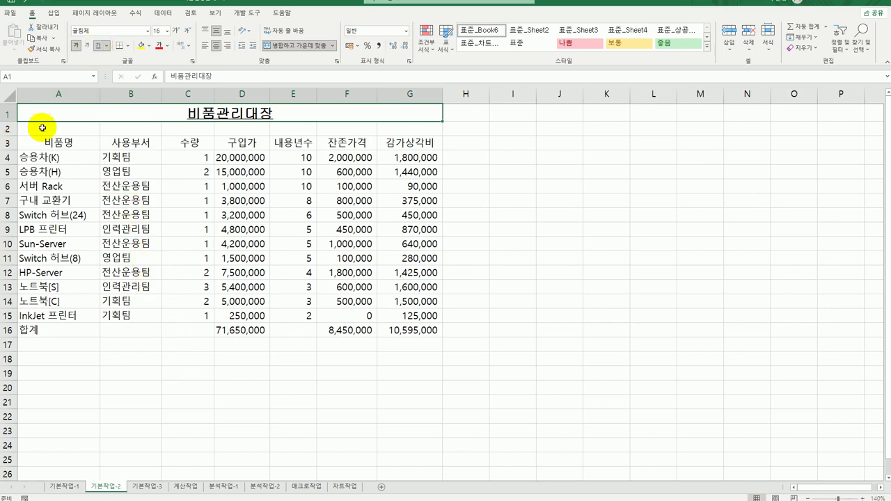
Step: Apply all borders (모든 테두리) to the table range A3:G16
left_click_drag(44, 143, 400, 335)
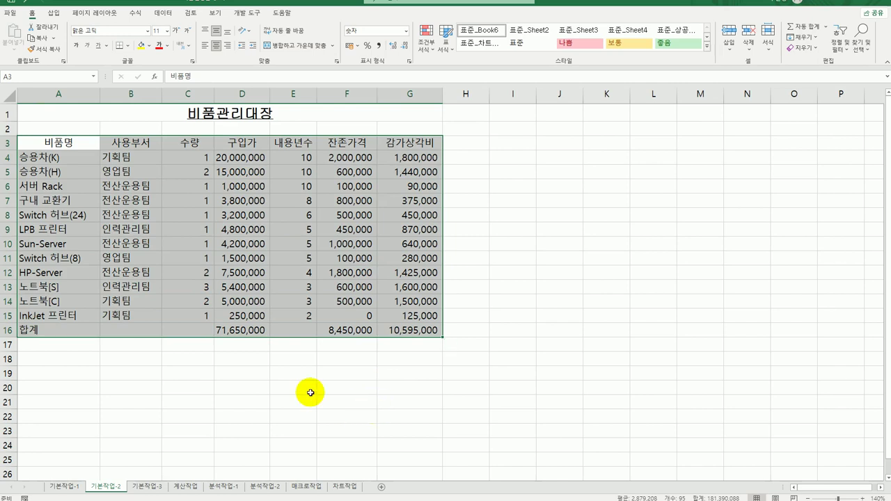
left_click(127, 45)
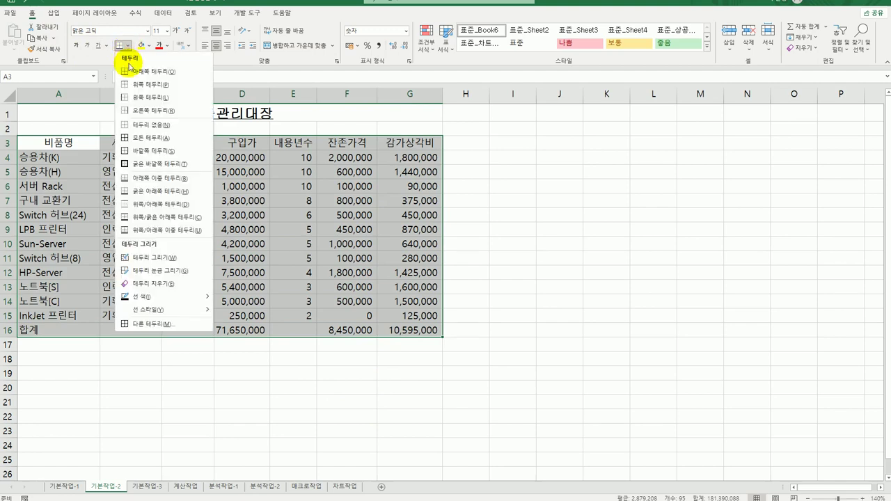
left_click(151, 139)
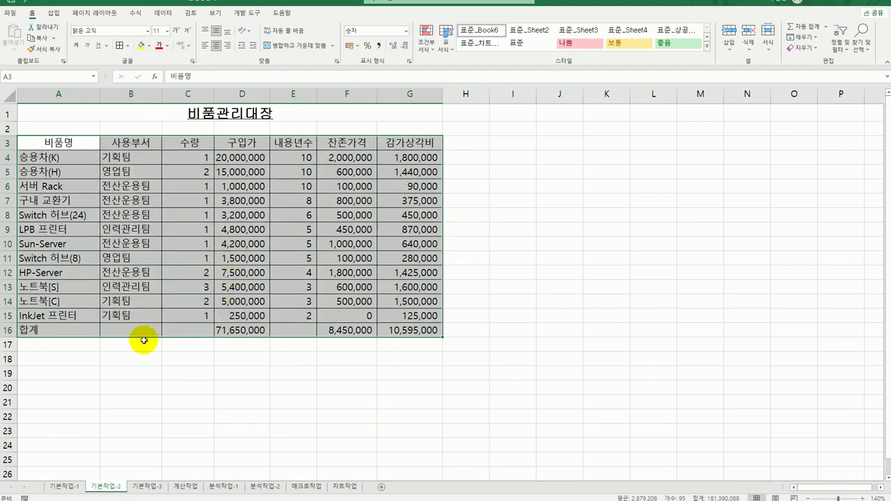
Step: Add both diagonal borders to cells C16 and E16 so each is crossed with an X
left_click(195, 330)
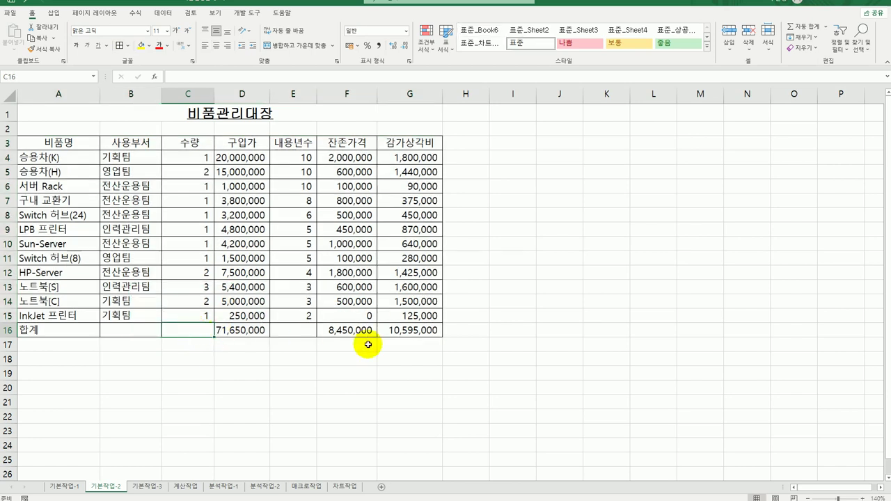
left_click(309, 332, "ctrl")
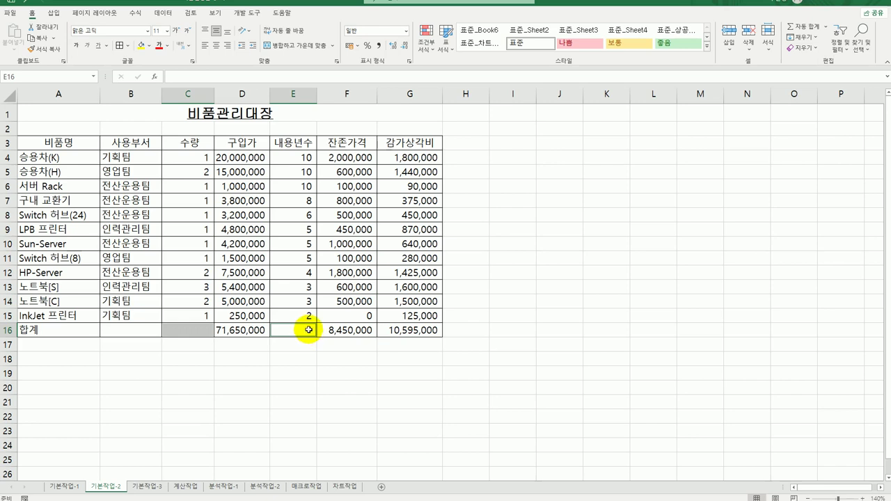
right_click(309, 330)
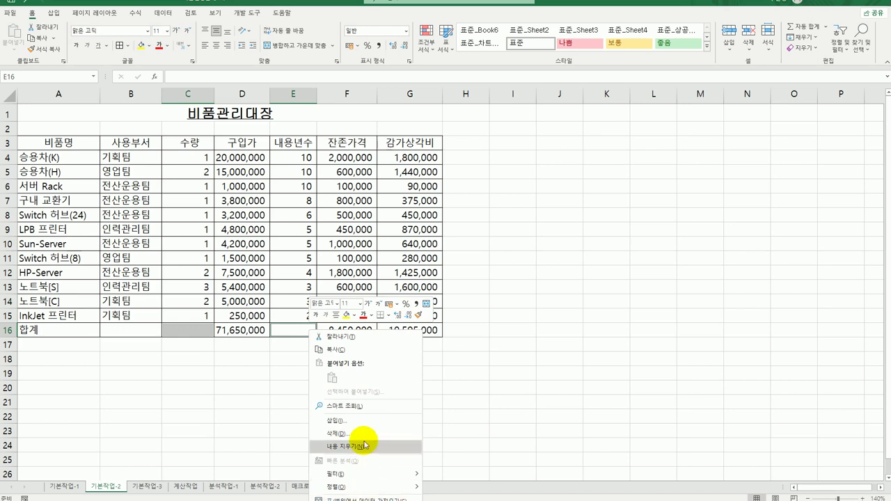
scroll(523, 299, "down", 2)
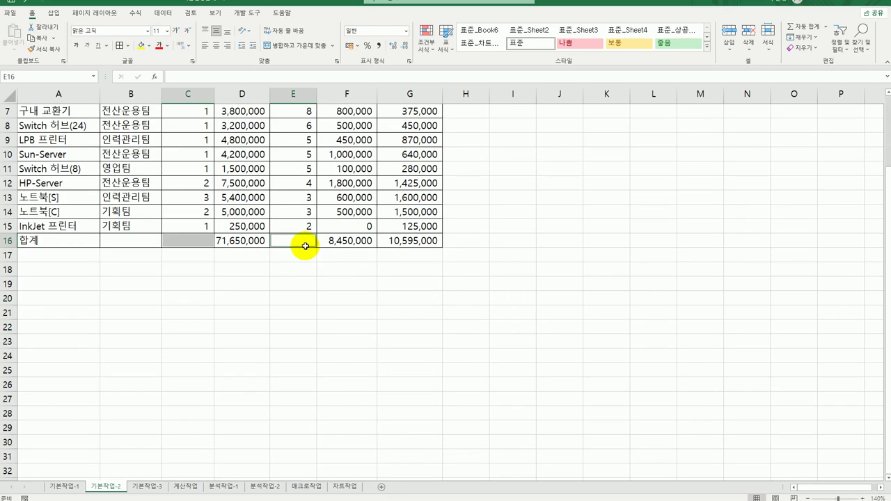
right_click(306, 241)
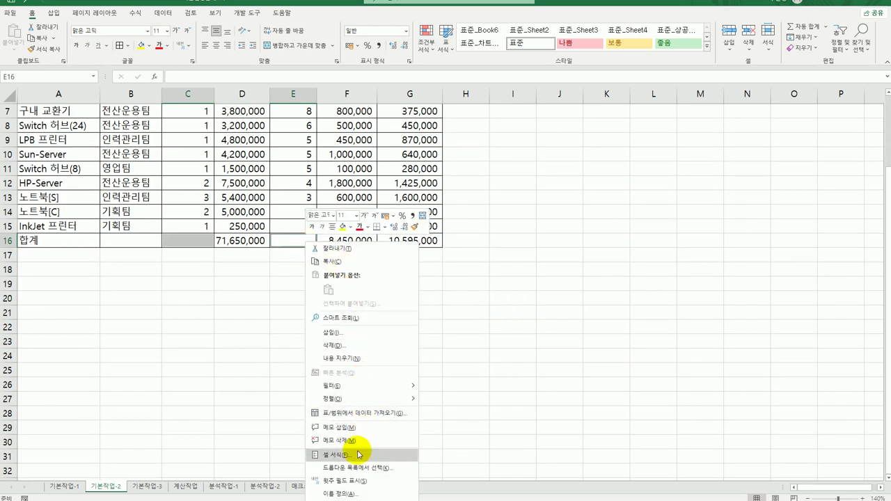
left_click(351, 455)
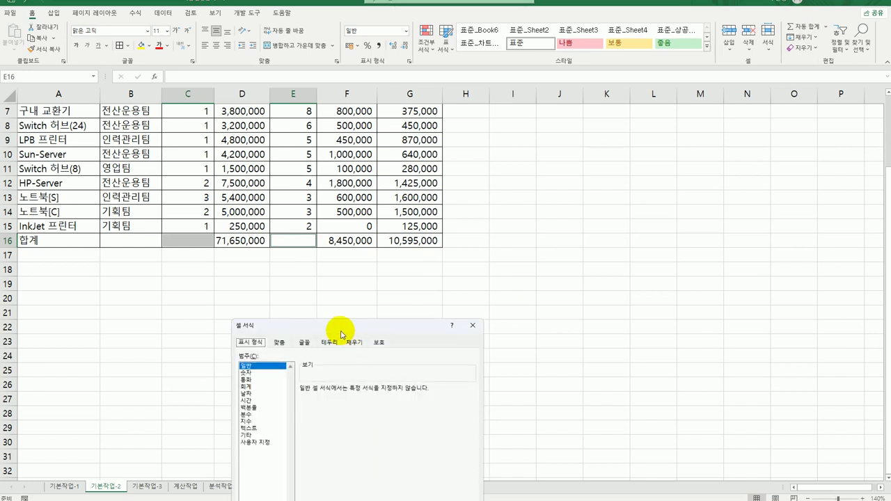
left_click_drag(341, 334, 393, 148)
left_click(383, 155)
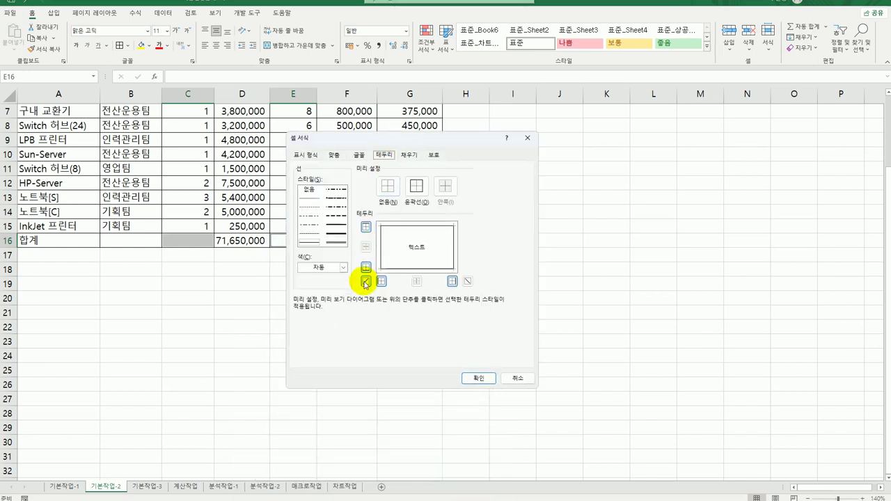
left_click(366, 282)
left_click(467, 281)
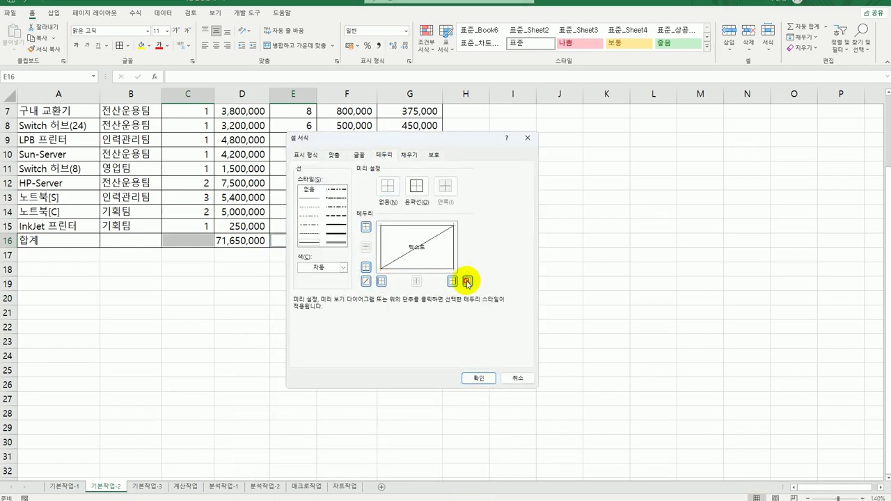
left_click(480, 378)
scroll(489, 380, "up", 2)
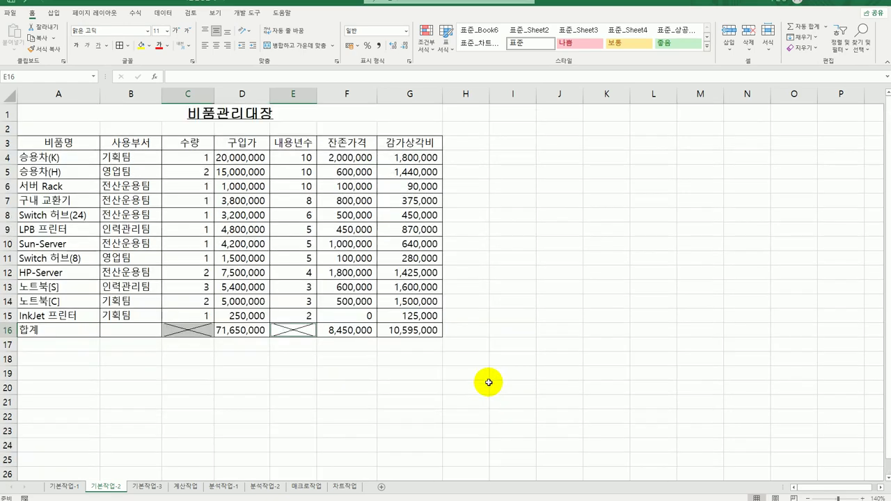
Step: Merge and center A16:B16 and convert its text 합계 to the Hanja 合計
left_click_drag(43, 329, 124, 328)
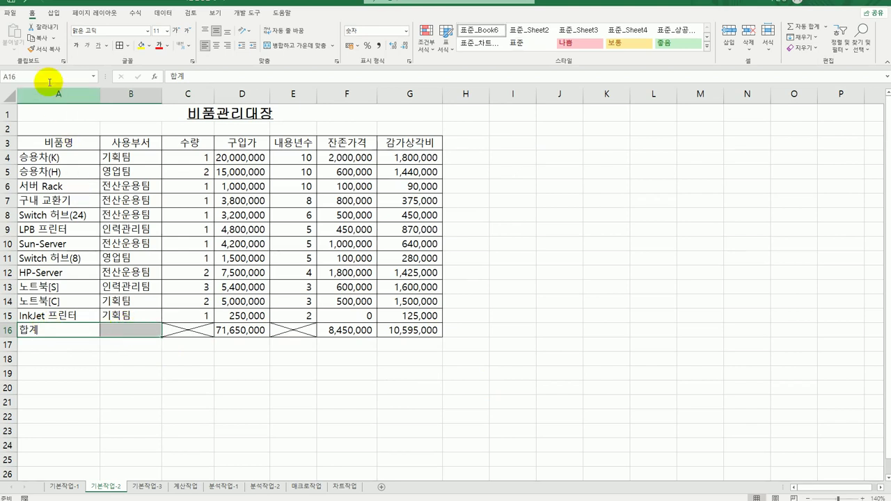
left_click(289, 44)
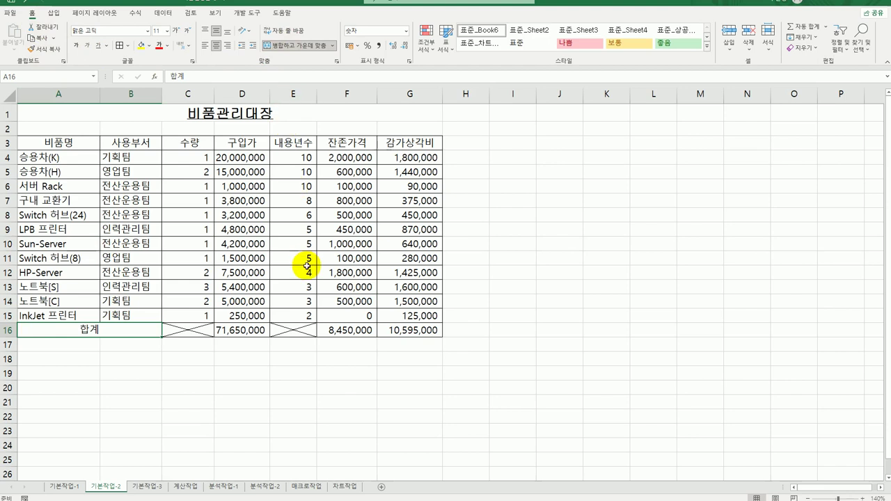
double_click(111, 331)
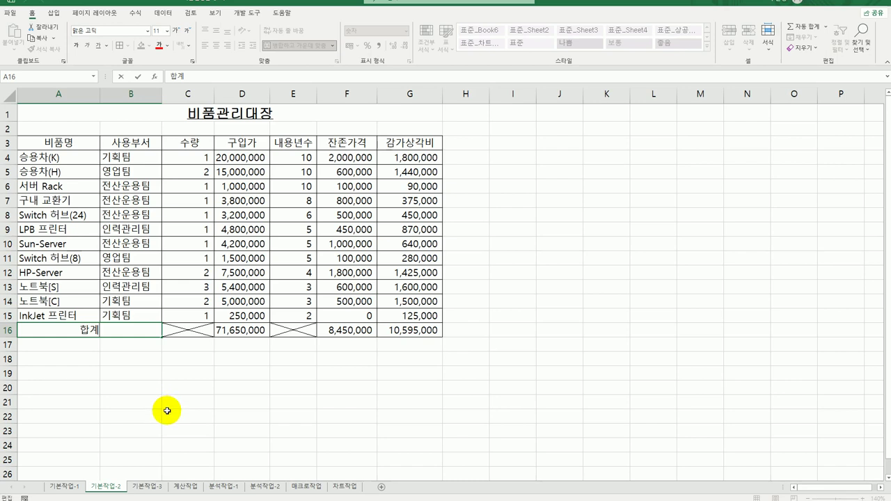
key("Hangul_Hanja")
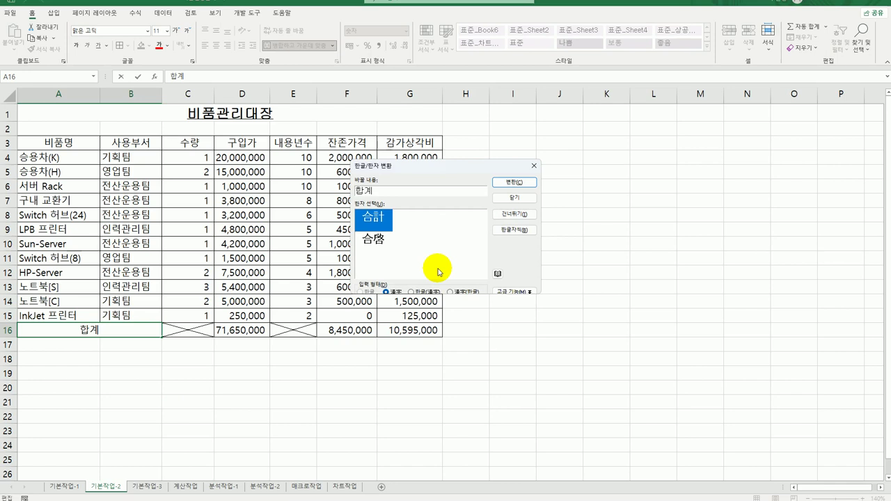
left_click(514, 183)
left_click(541, 330)
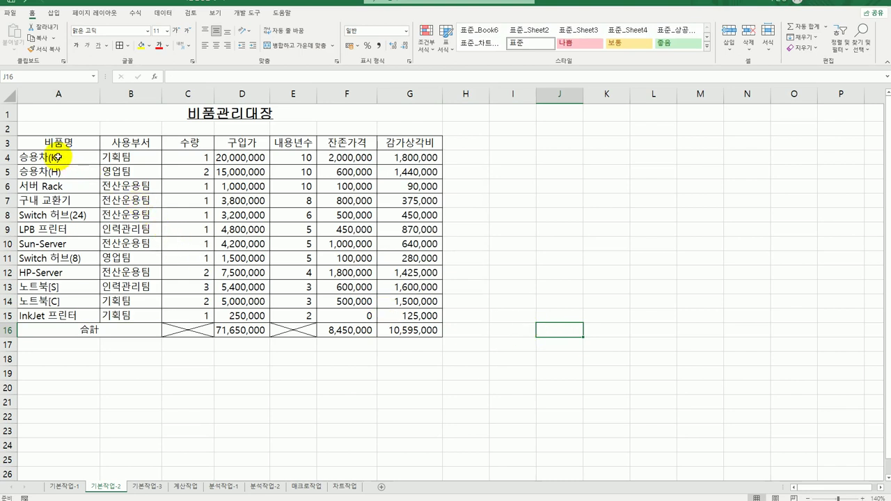
Step: Define the name 비품명 for the range A4:A15
left_click_drag(56, 156, 47, 315)
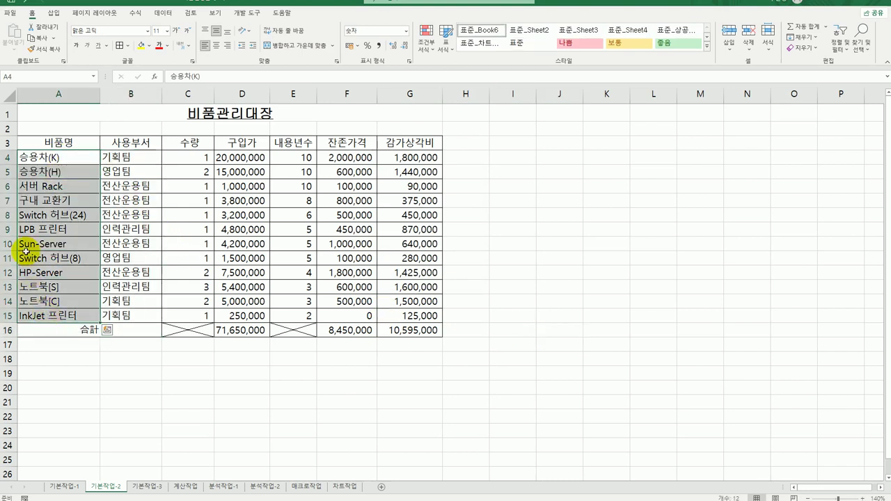
left_click(18, 75)
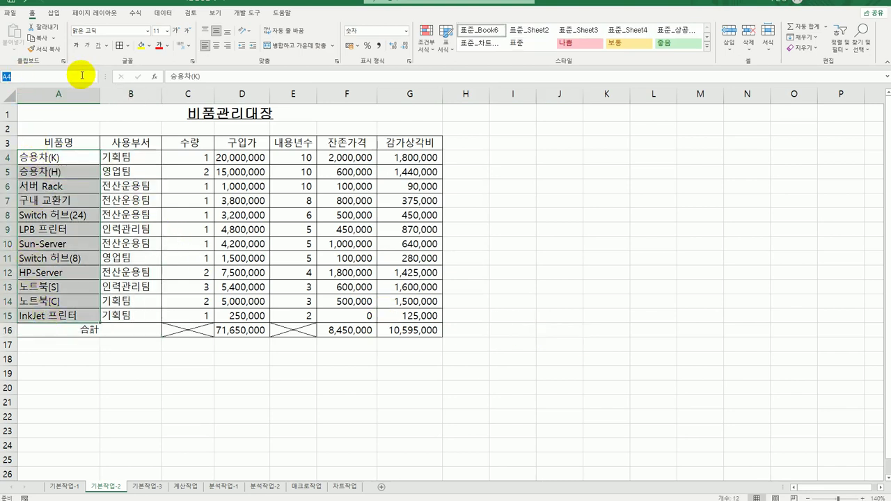
type("ㅇ")
type("비품")
type("명")
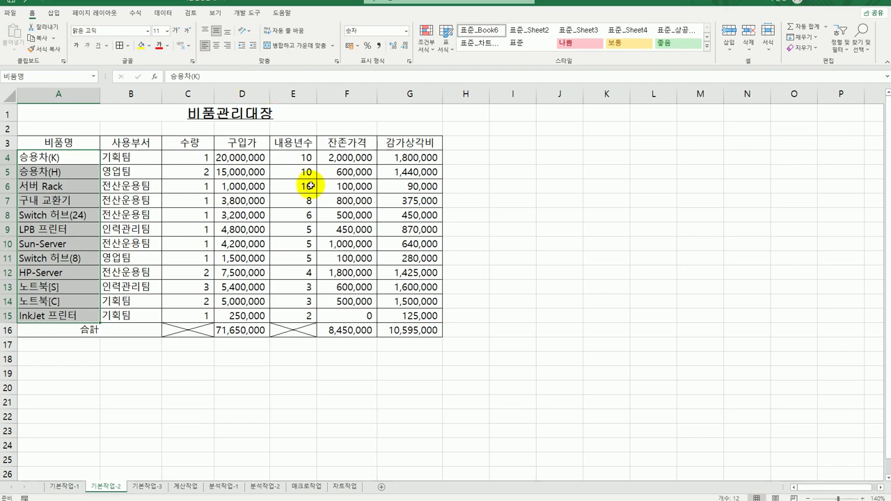
Step: Apply the custom number format #년 to the 내용년수 values in E4:E15
left_click_drag(305, 159, 288, 314)
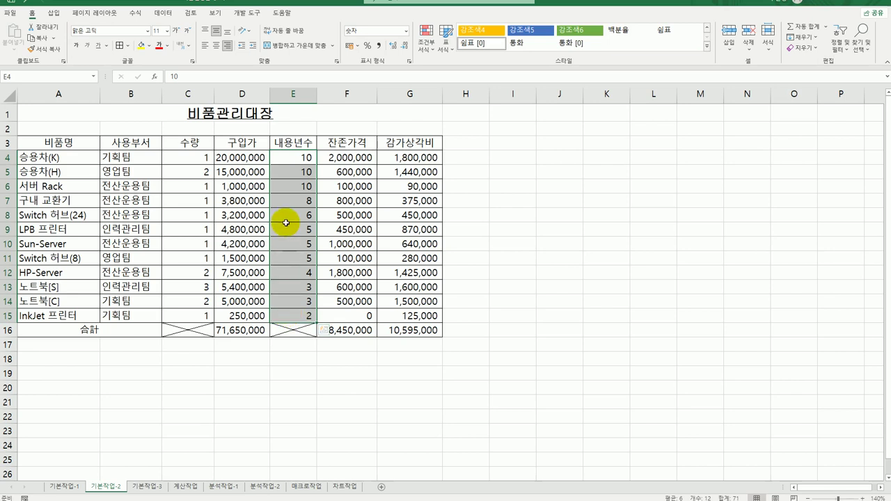
right_click(294, 169)
left_click(382, 370)
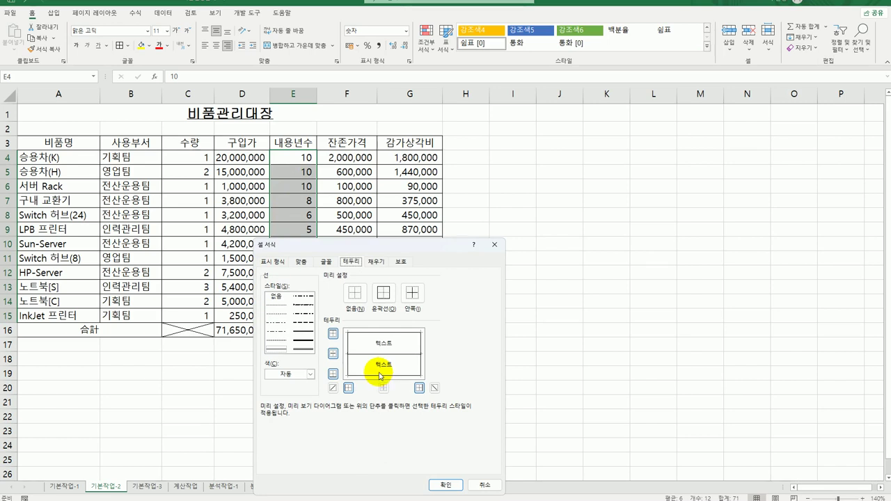
left_click_drag(368, 251, 581, 125)
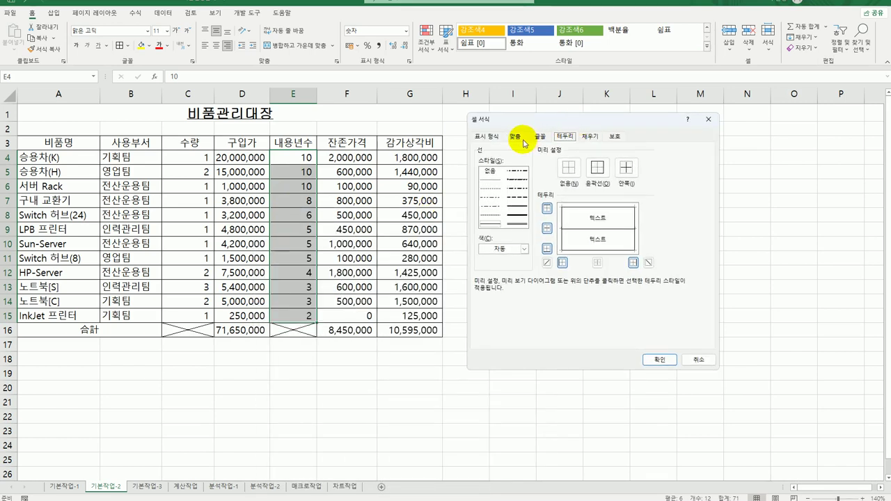
left_click(486, 137)
left_click(491, 236)
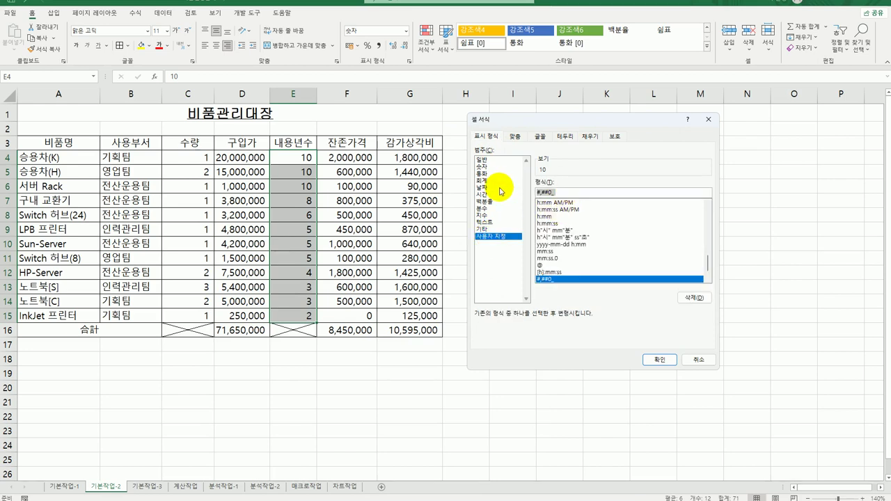
type("#")
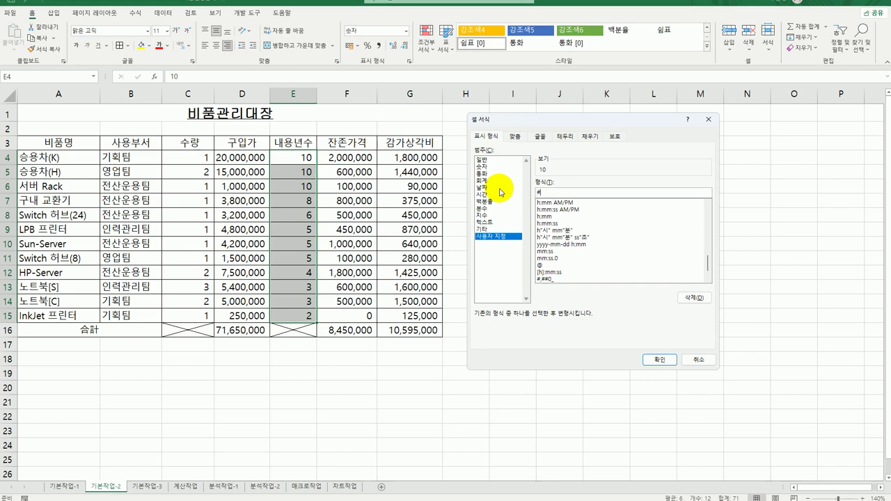
type("년")
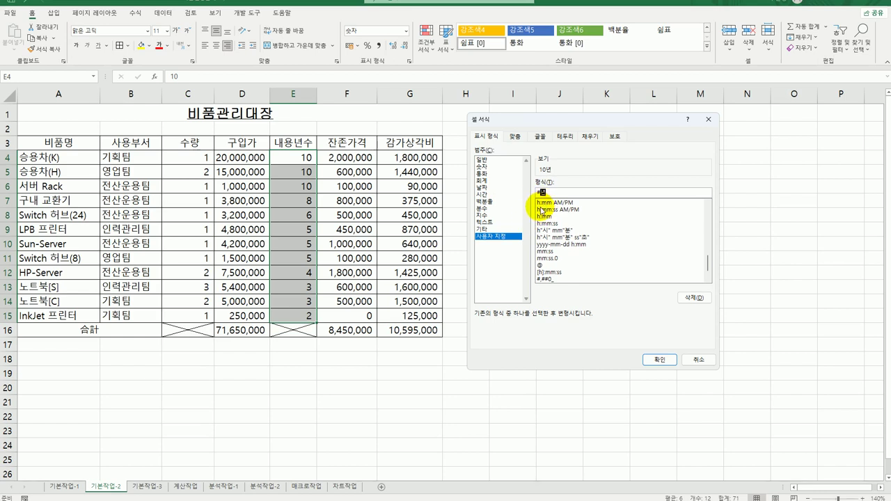
left_click(654, 362)
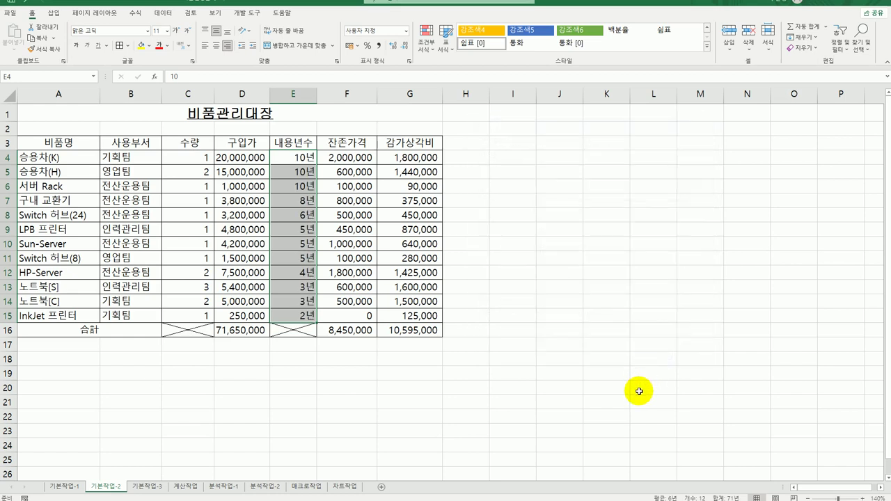
left_click(639, 391)
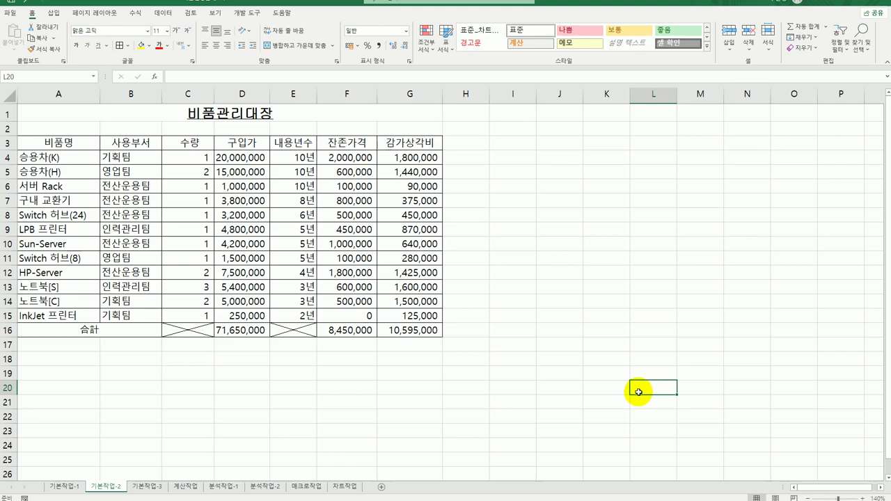
Step: On the 기본작업-3 sheet, start a new formula-based conditional formatting rule for the range A4:F12
left_click(148, 487)
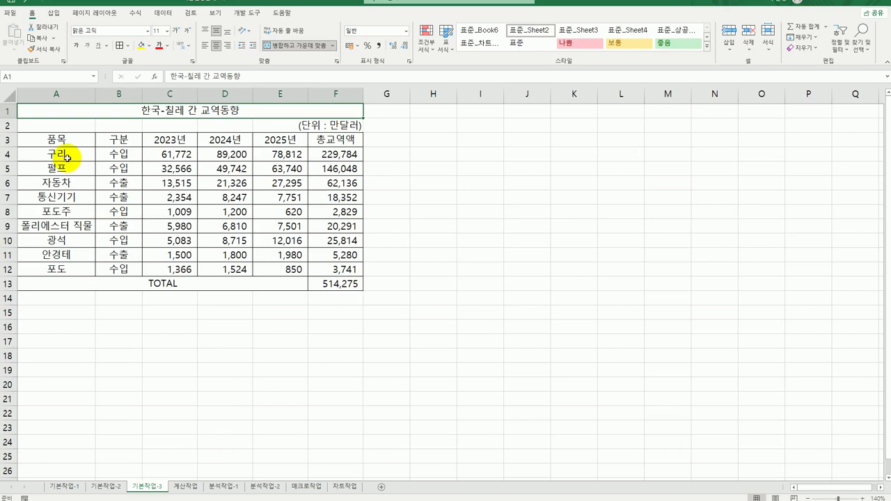
left_click_drag(64, 154, 338, 269)
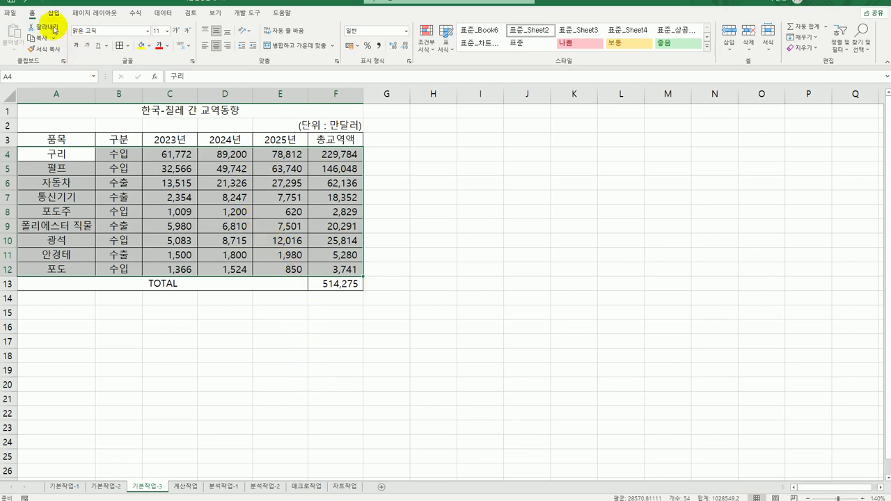
left_click(422, 46)
left_click(445, 177)
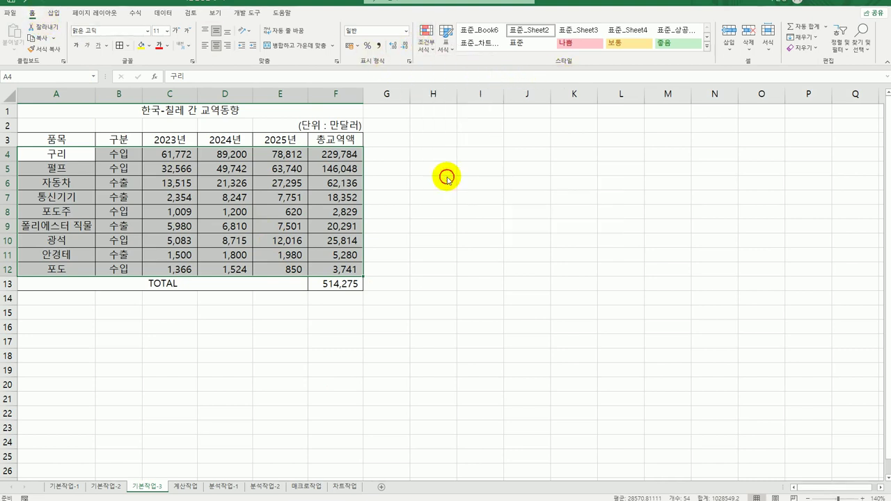
left_click(526, 235)
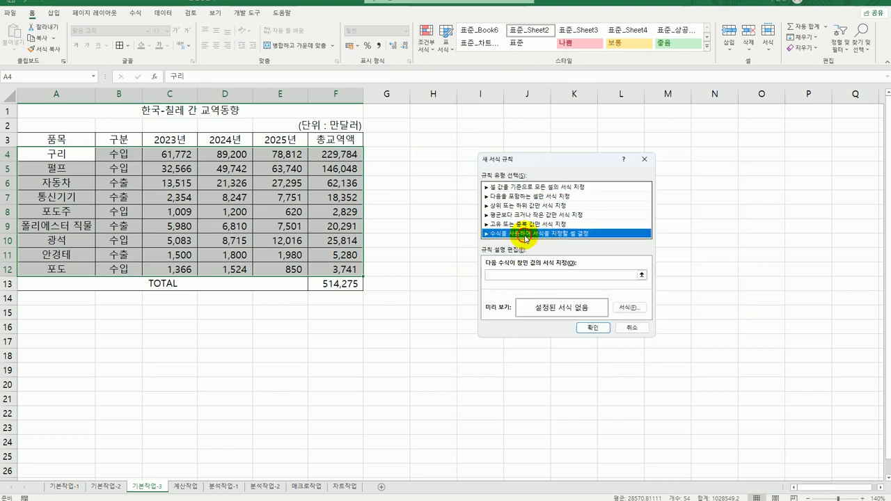
left_click(510, 275)
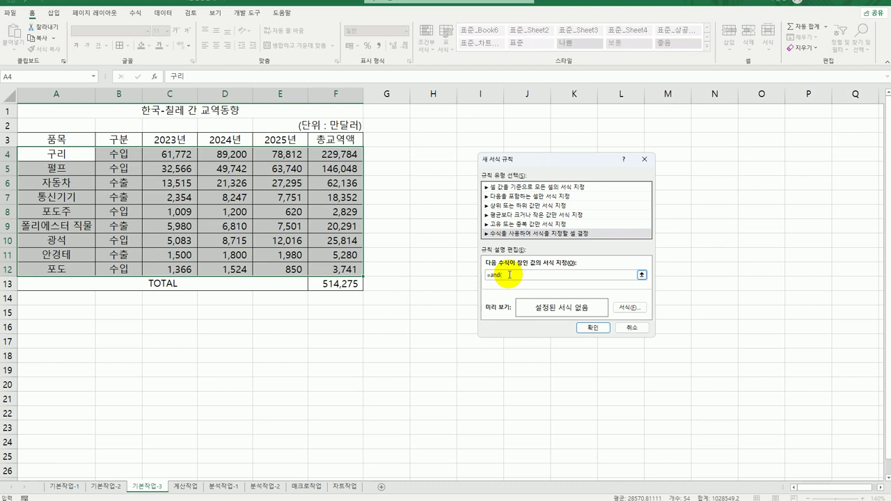
Step: Enter the rule formula =and($B4="수입",$F4>=20000) with column-absolute references
left_click(106, 159)
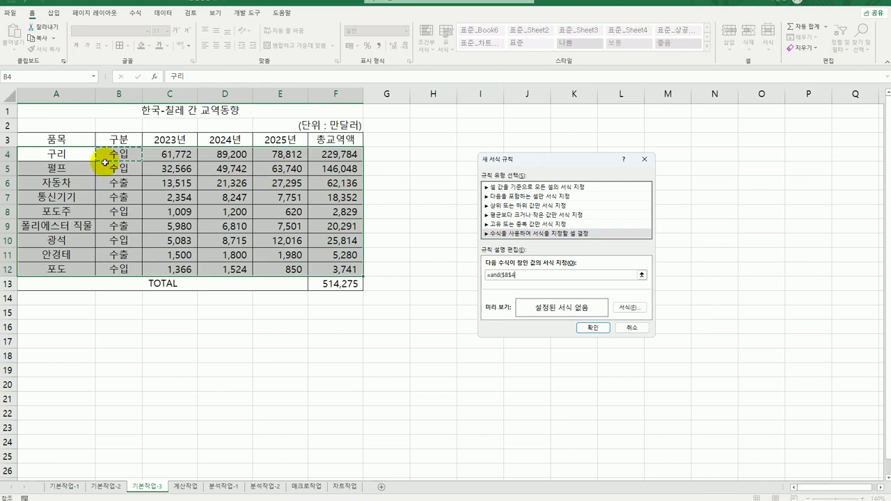
key("F4")
key("F4")
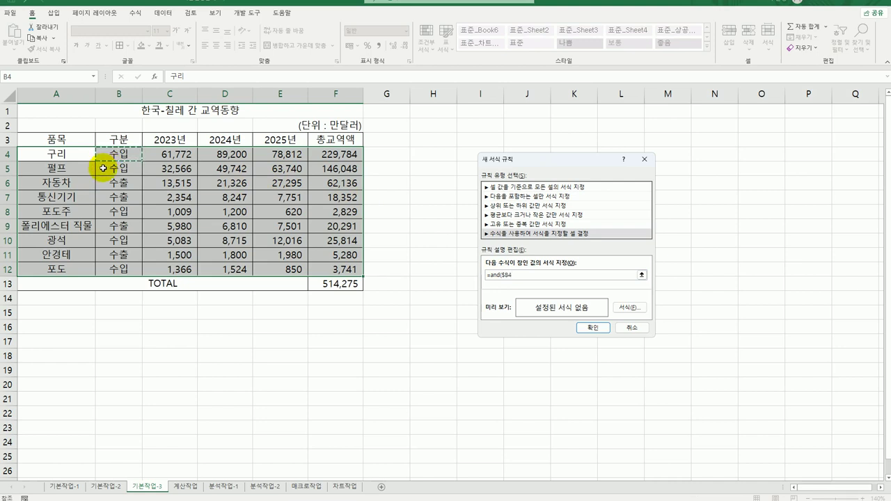
type("=\"수입\"")
type(",")
left_click(343, 160)
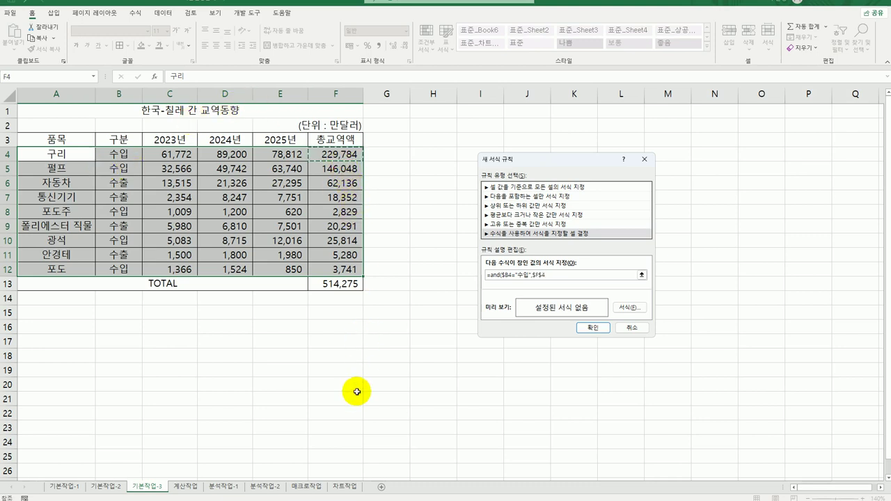
key("F4")
key("F4")
type(">=20000")
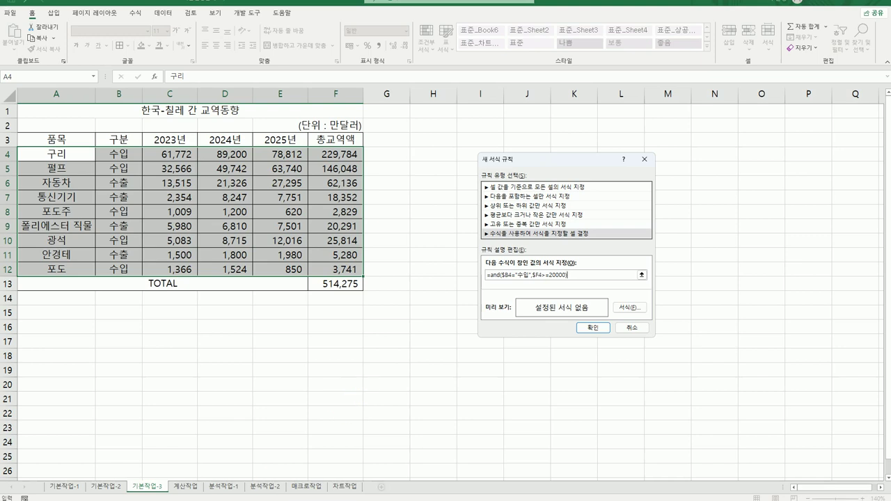
left_click(622, 234)
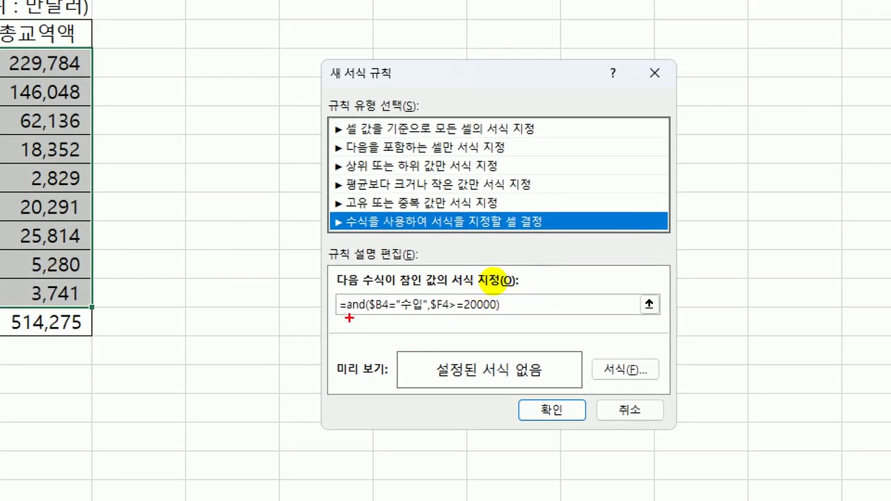
left_click_drag(347, 318, 363, 316)
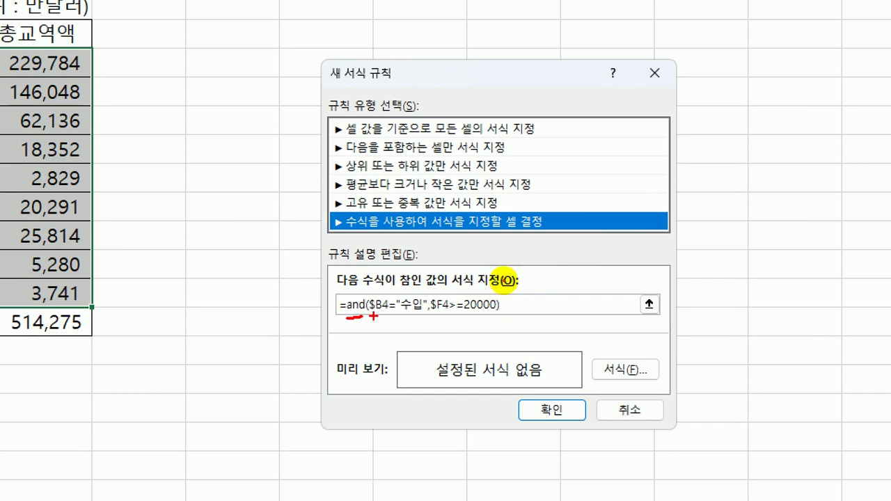
left_click_drag(374, 317, 415, 321)
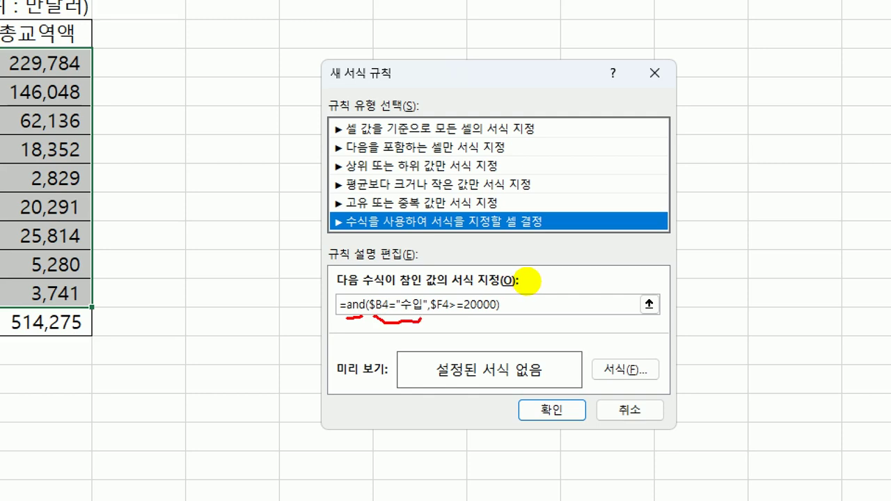
left_click_drag(432, 315, 500, 321)
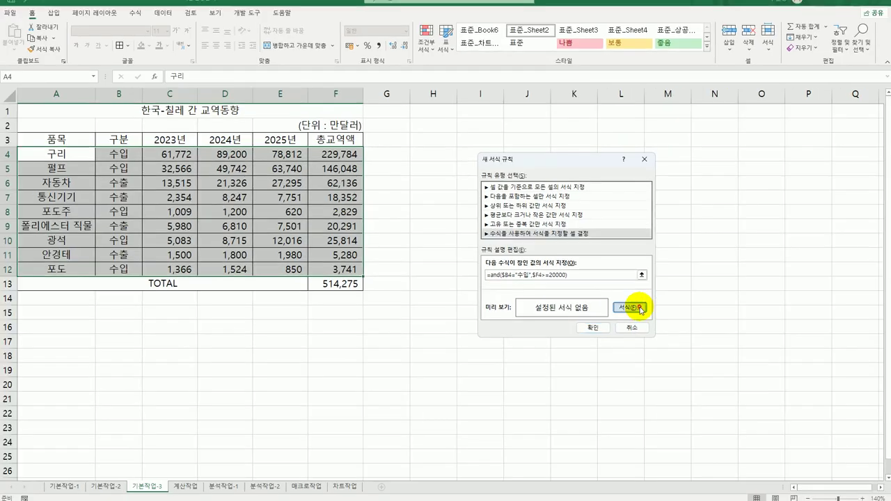
Step: Set the rule's format to bold (굵게) with the standard blue font colour and apply the rule
left_click(625, 370)
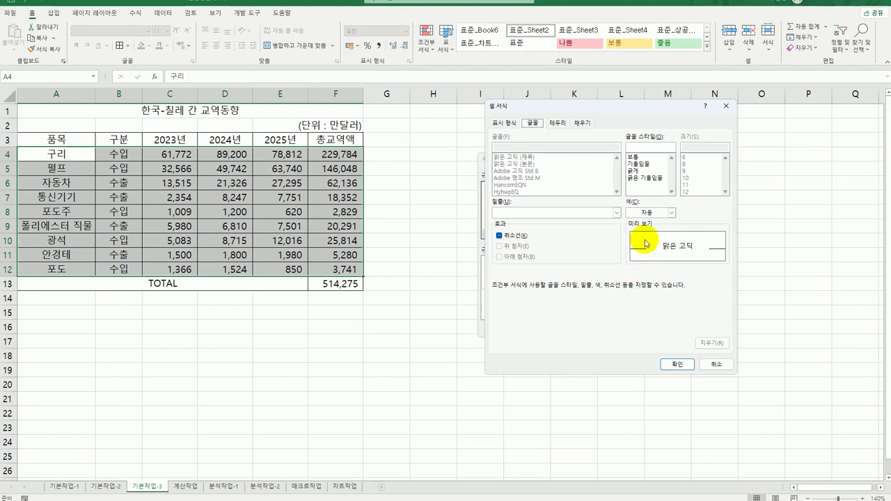
left_click(671, 213)
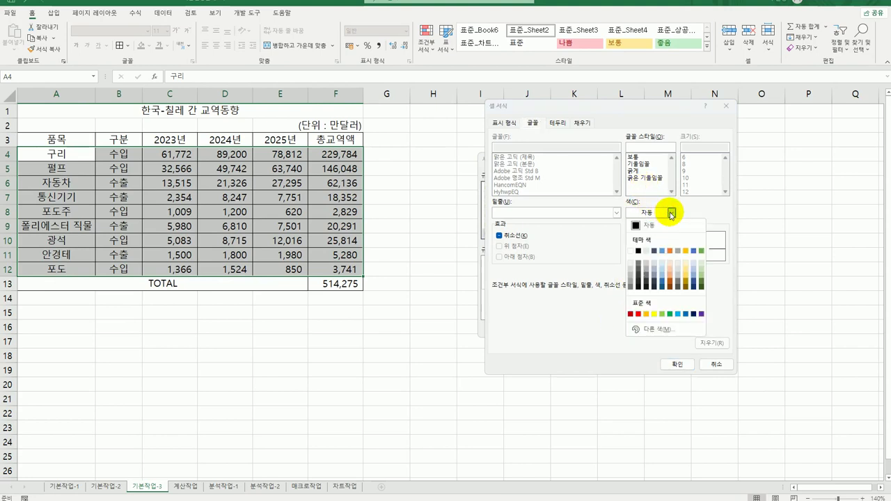
left_click(686, 315)
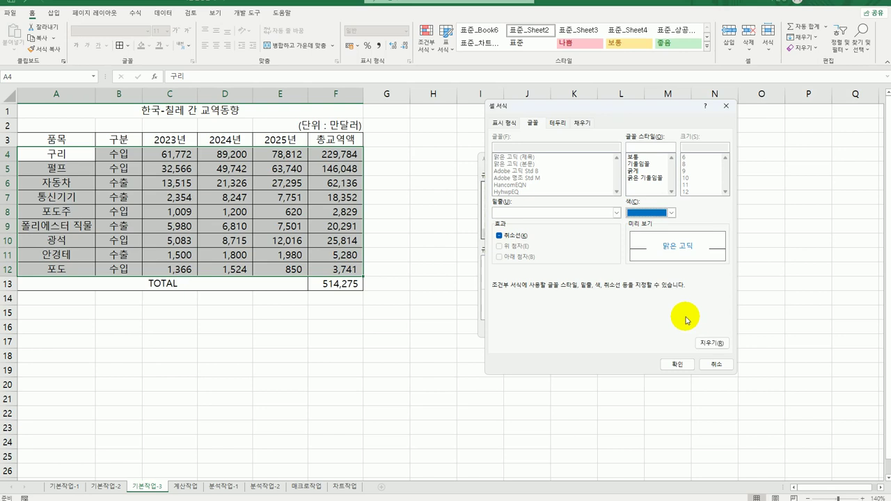
left_click(645, 179)
left_click(641, 170)
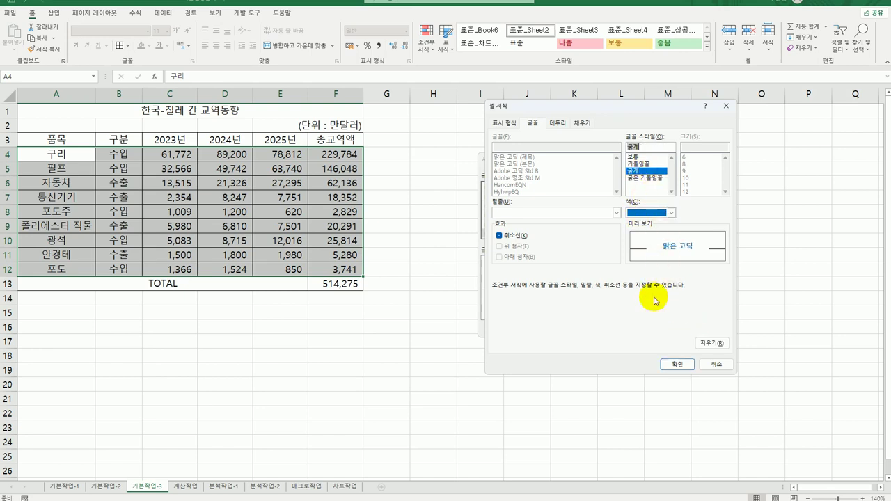
left_click(672, 365)
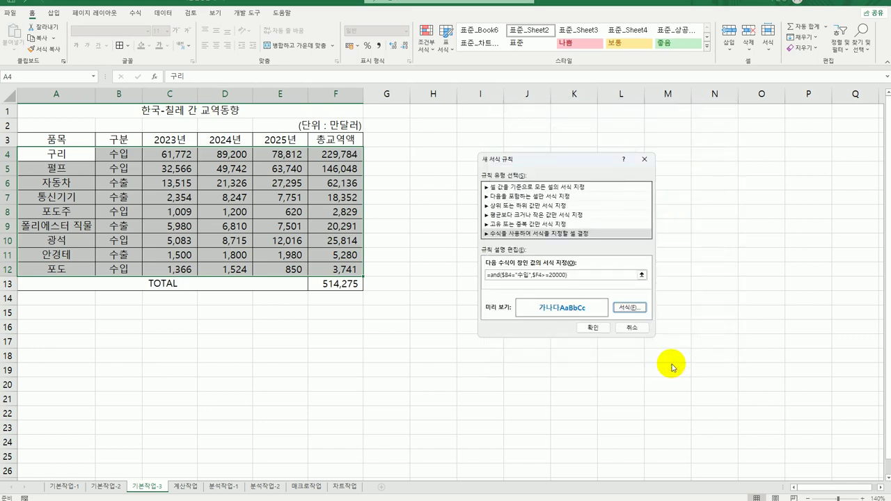
left_click(593, 328)
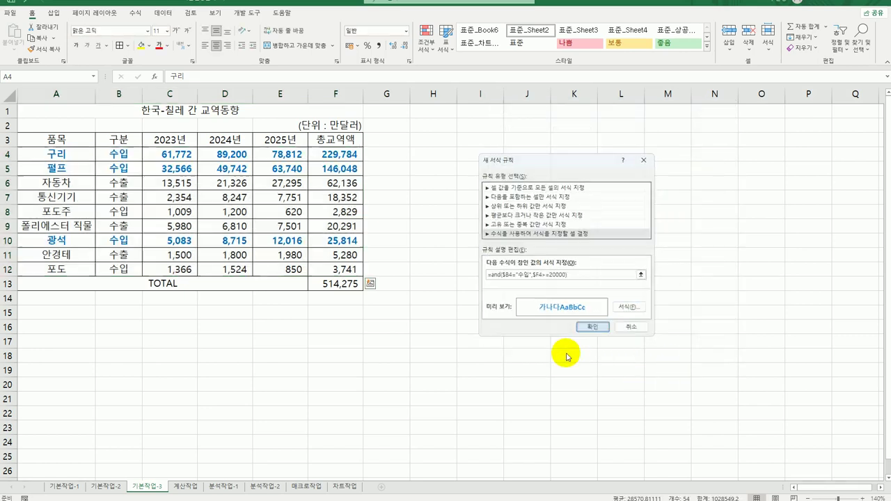
left_click(516, 373)
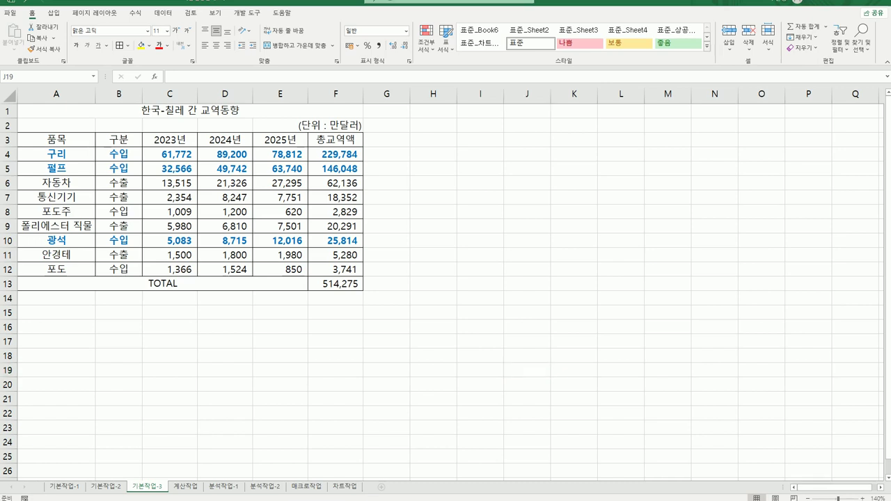
Step: Open the 계산작업 sheet and examine the 반배치표 lookup table in E2:F5
left_click(199, 492)
left_click(186, 487)
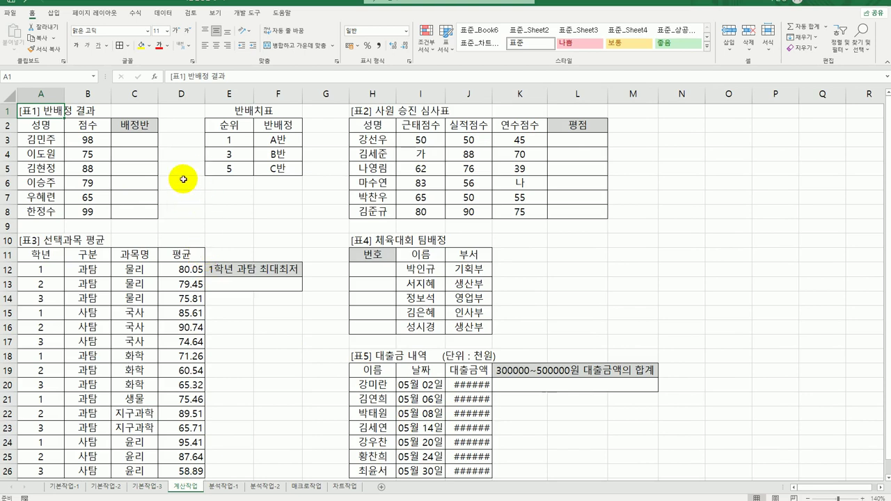
left_click(137, 139)
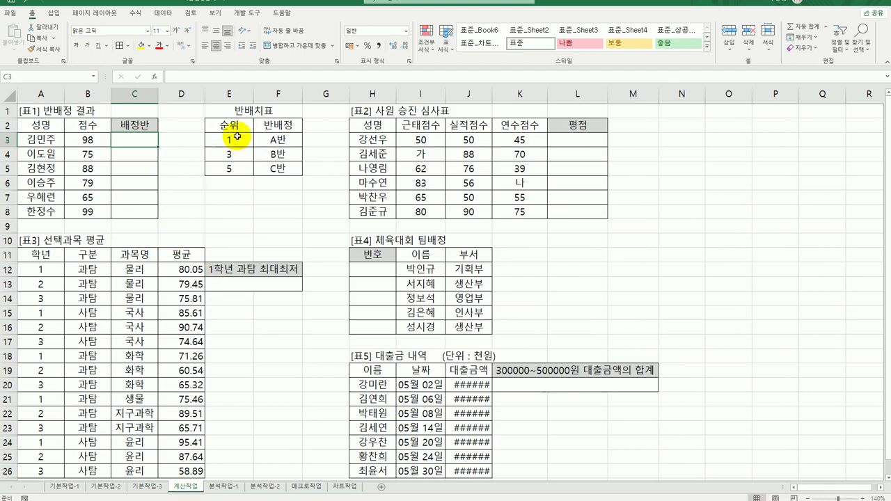
left_click_drag(236, 140, 259, 171)
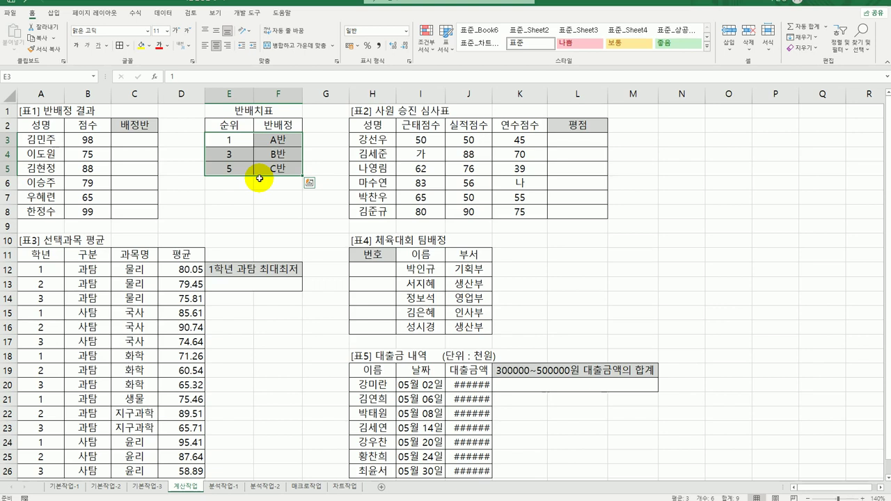
left_click(293, 154)
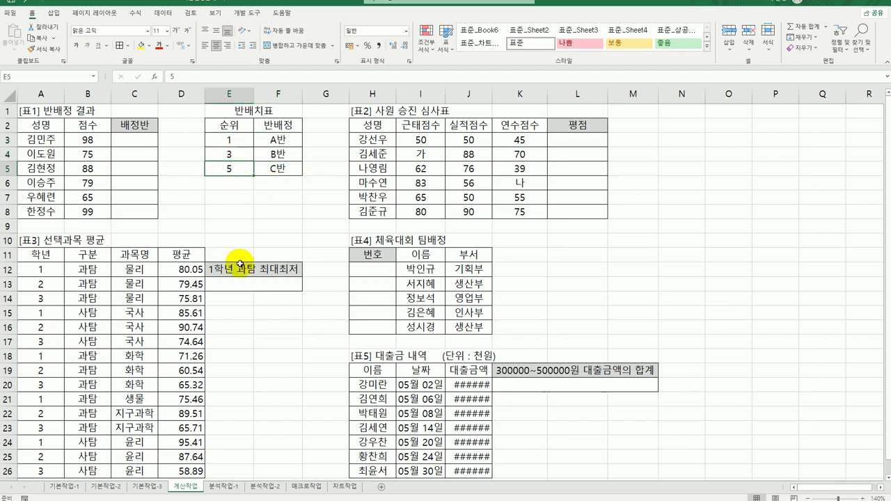
left_click(273, 173)
left_click_drag(230, 125, 265, 172)
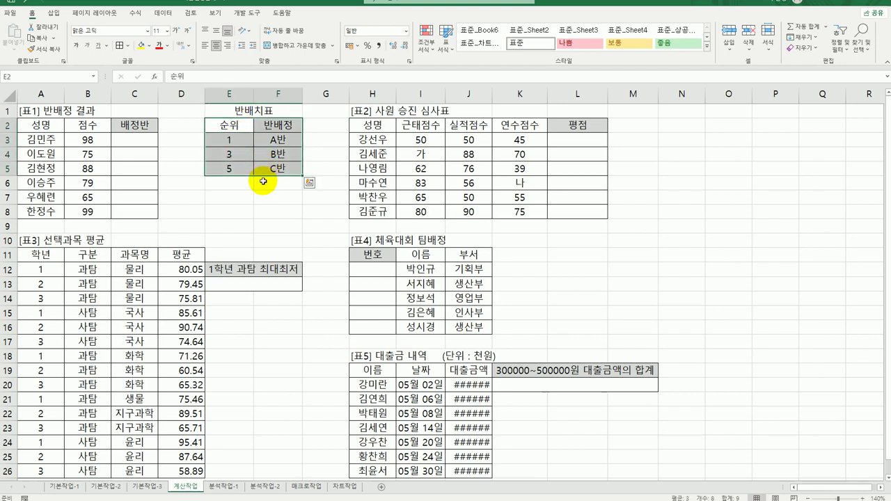
Step: Start a RANK.EQ formula in cell C3 of the 배정반 column and open its function arguments
left_click(146, 140)
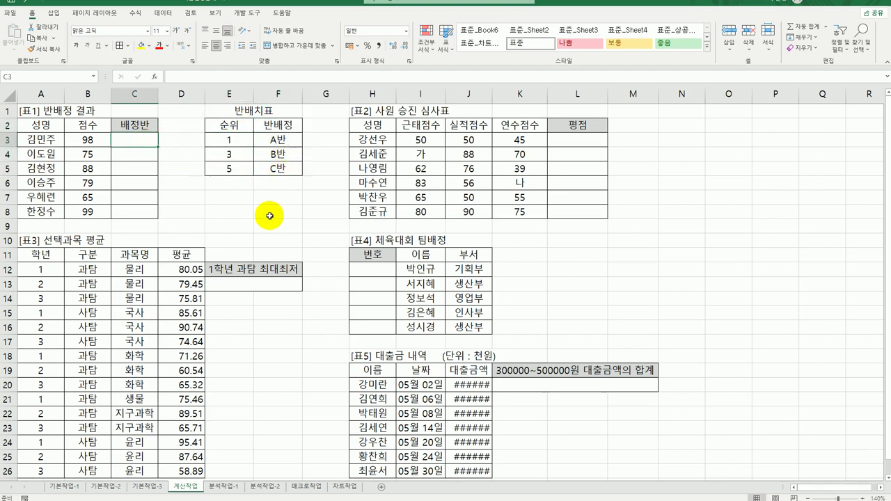
type("=")
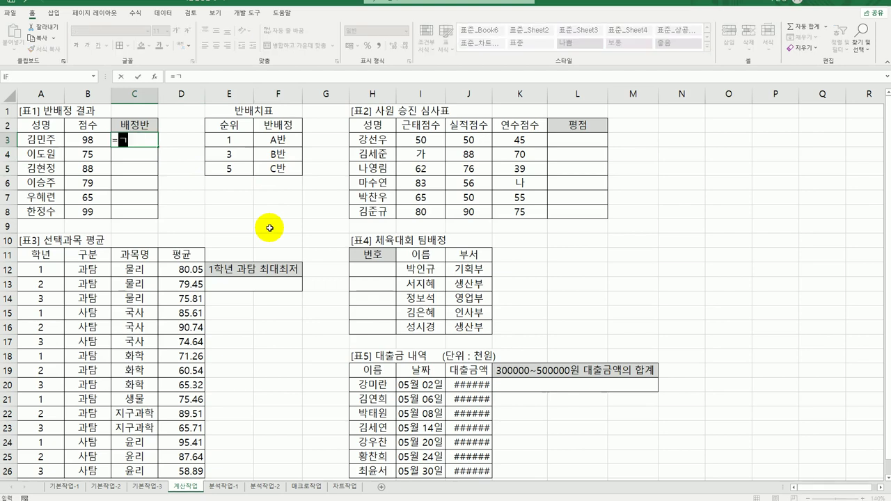
type("rank.")
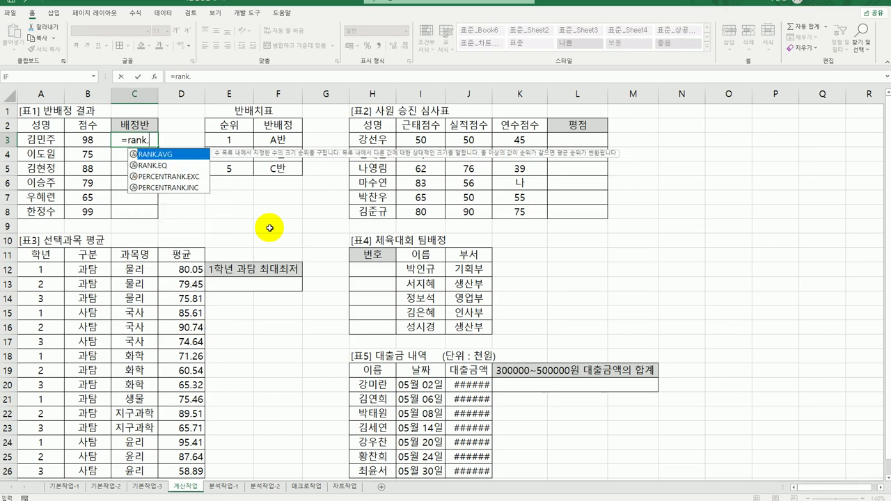
left_click(170, 167)
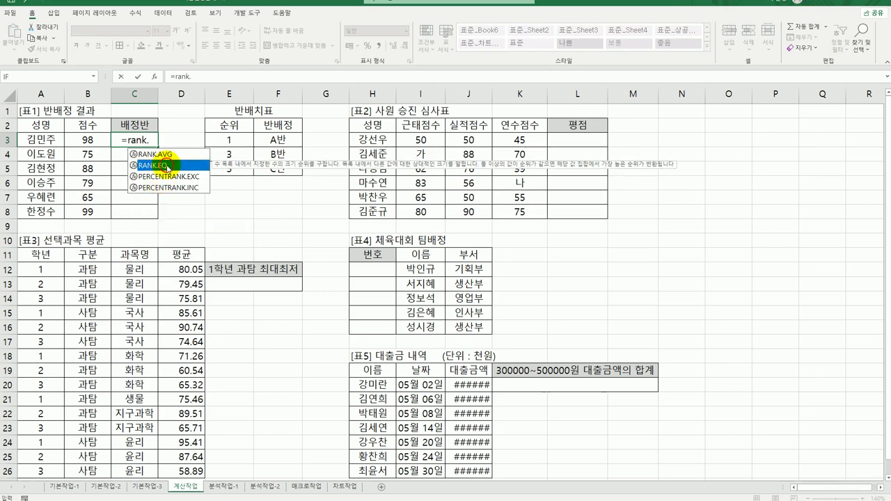
double_click(171, 167)
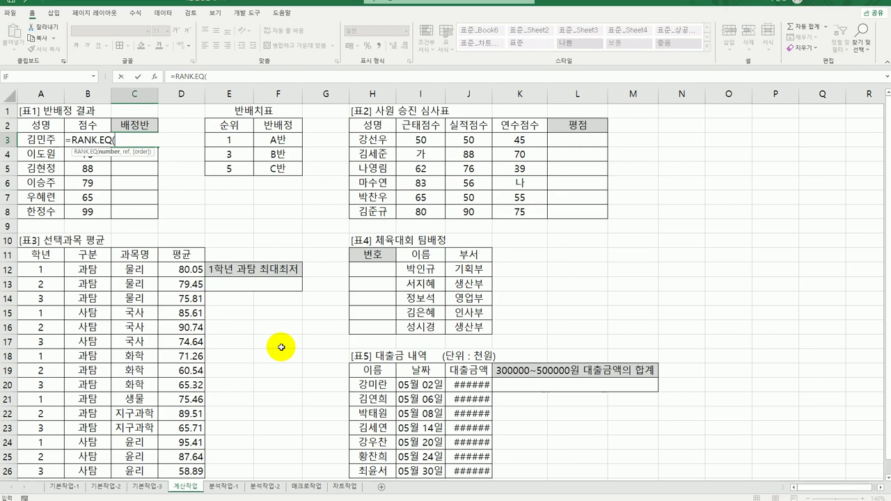
left_click(154, 78)
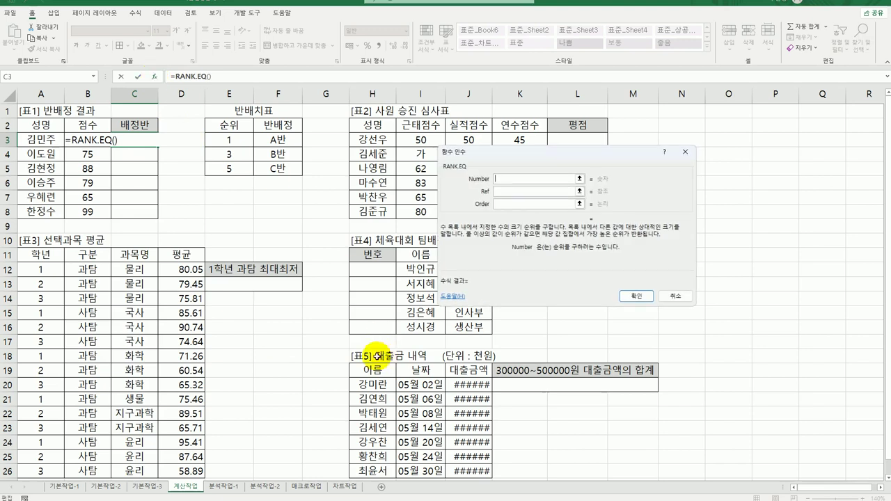
Step: Rank B3 within the absolute range $B$3:$B$8 using order 0, and copy the formula down to C8
left_click(88, 140)
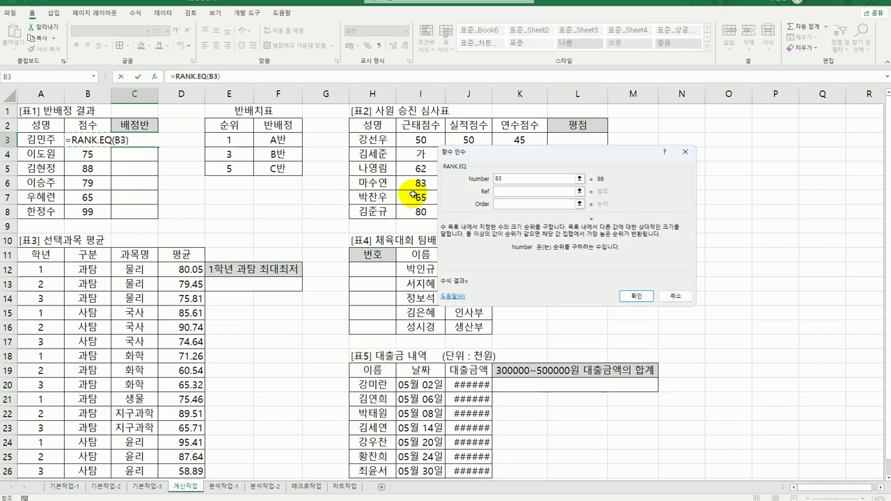
left_click(498, 191)
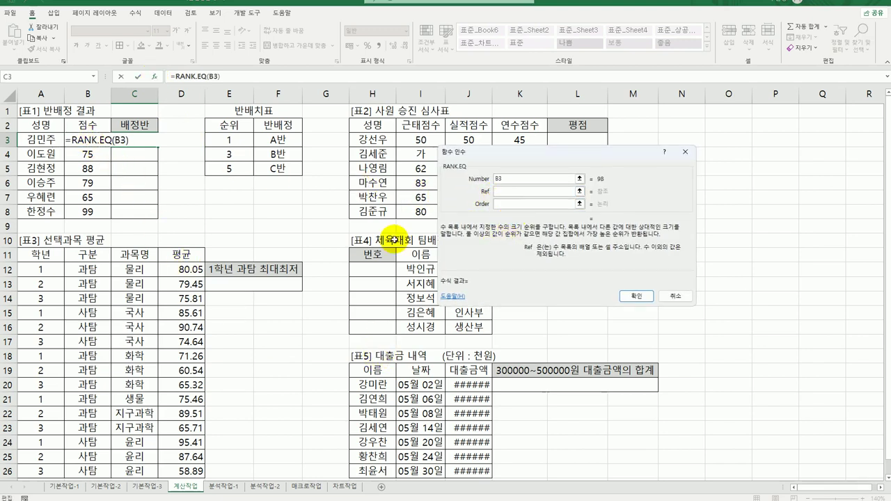
left_click_drag(84, 140, 104, 212)
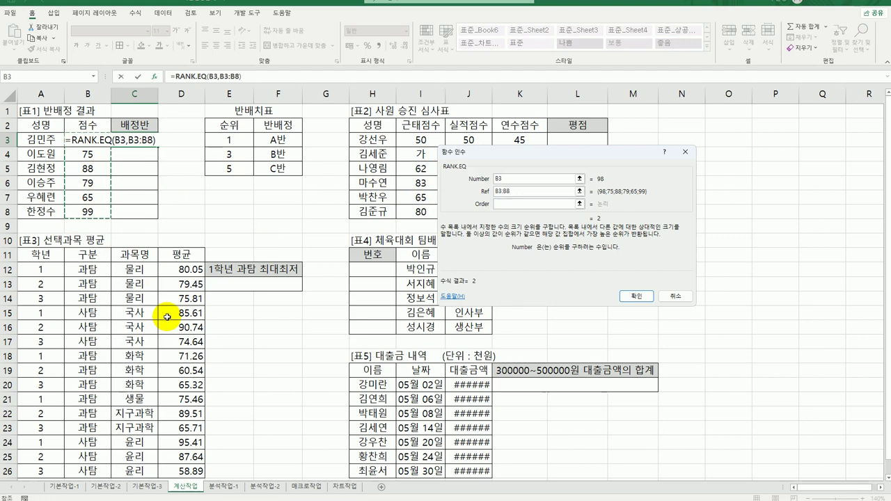
key("F4")
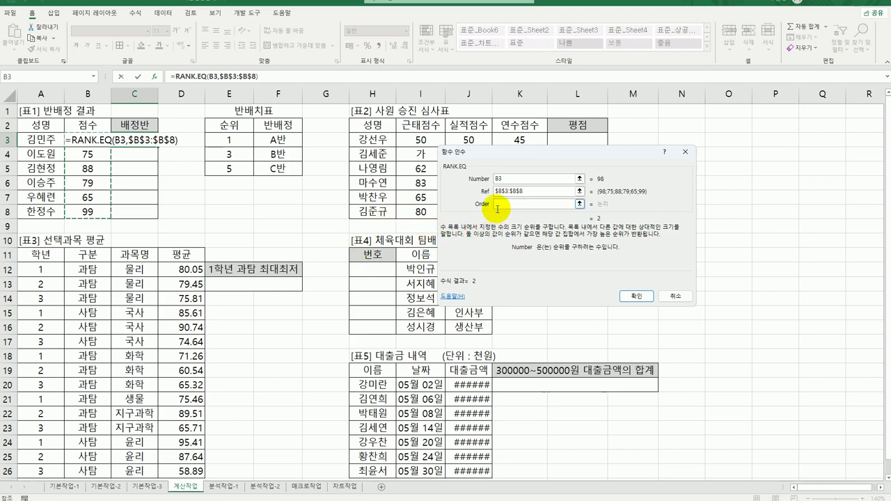
left_click(498, 204)
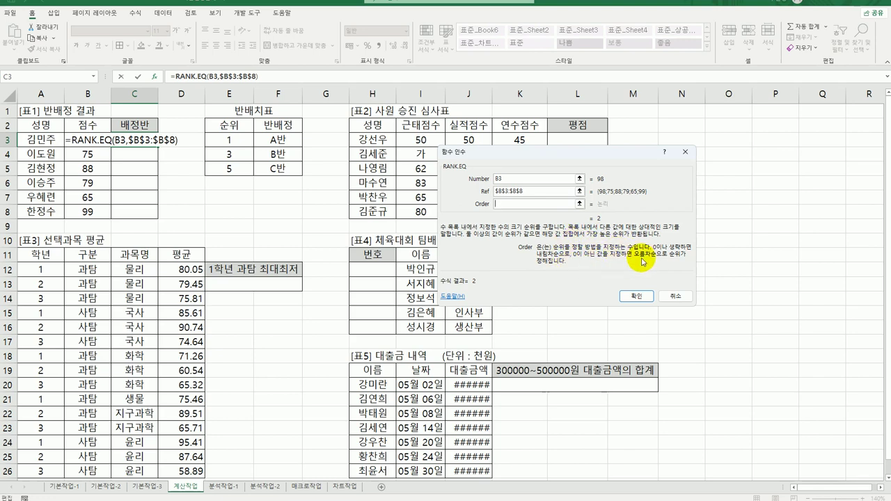
type("0")
left_click(635, 296)
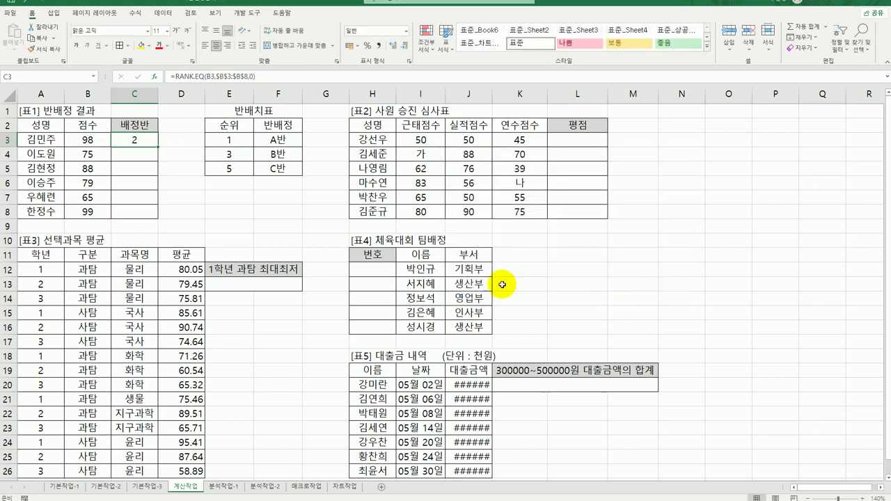
left_click_drag(158, 145, 178, 219)
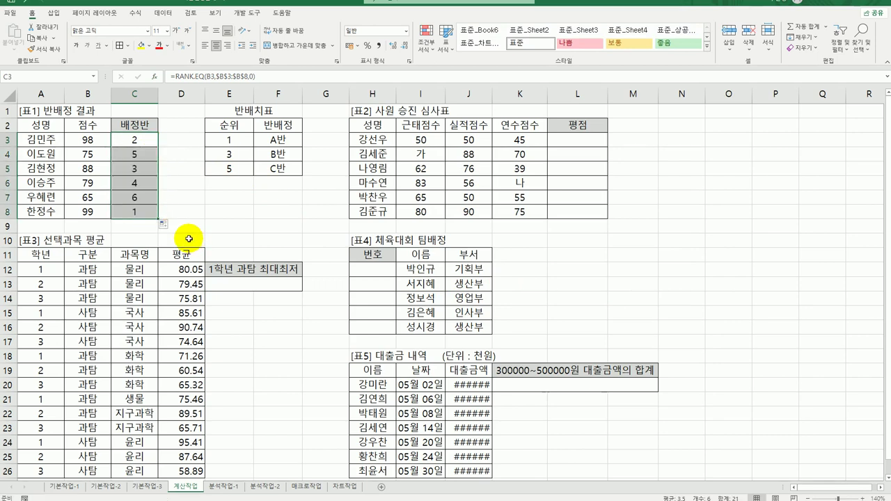
left_click(127, 219)
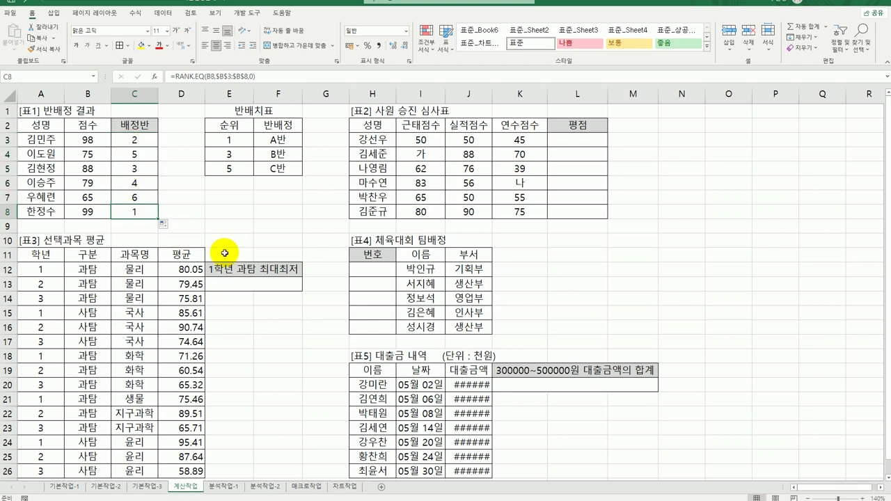
Step: Examine the rank and class columns of the 반배치표 lookup table in E3:F5
left_click_drag(240, 142, 273, 168)
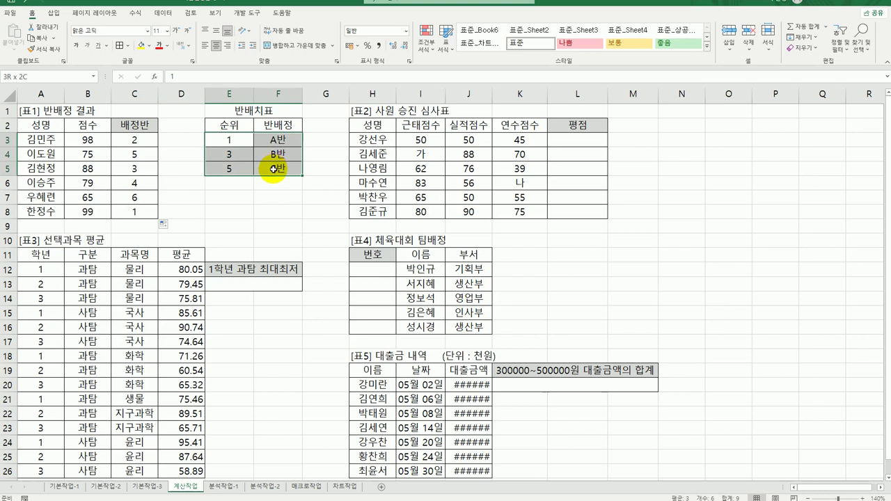
left_click_drag(233, 143, 232, 164)
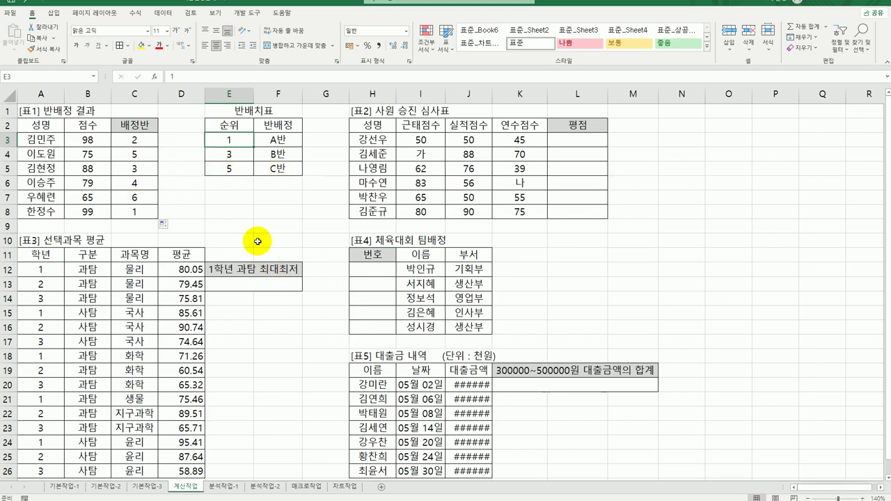
left_click_drag(237, 139, 265, 167)
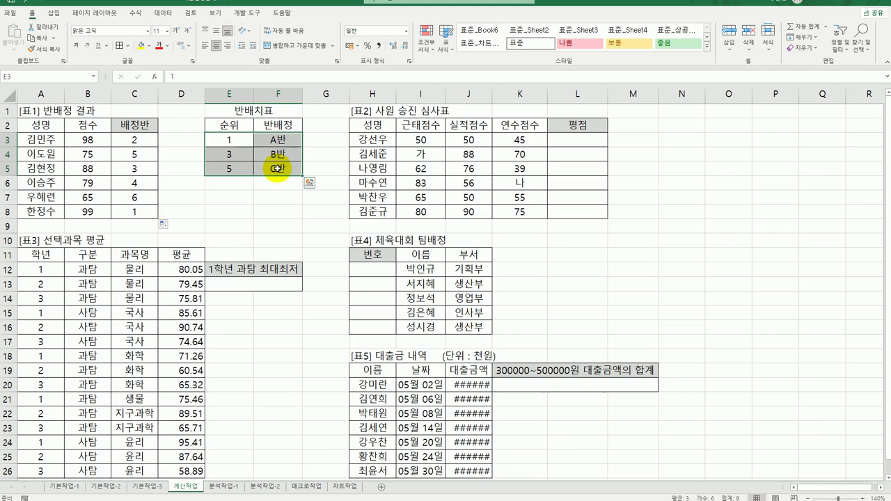
Step: Wrap C3's RANK.EQ formula in VLOOKUP as the lookup value, with $E$3:$F$5 as the absolute table array
left_click(145, 138)
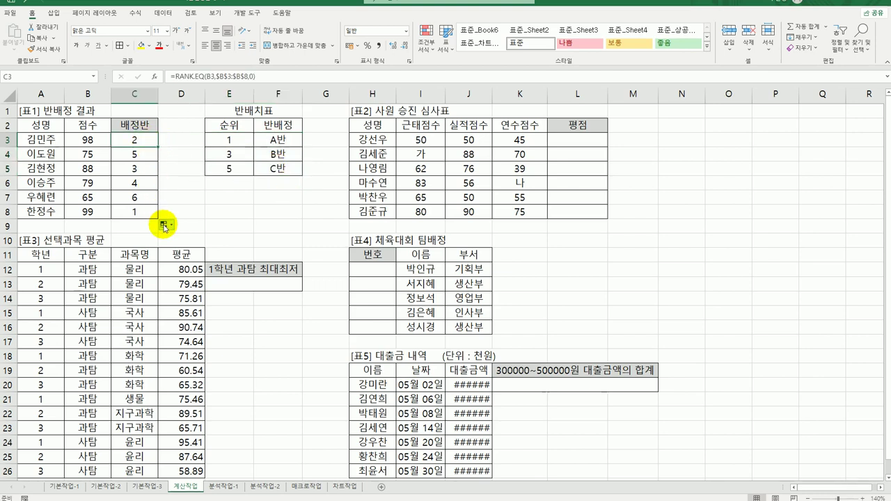
double_click(124, 141)
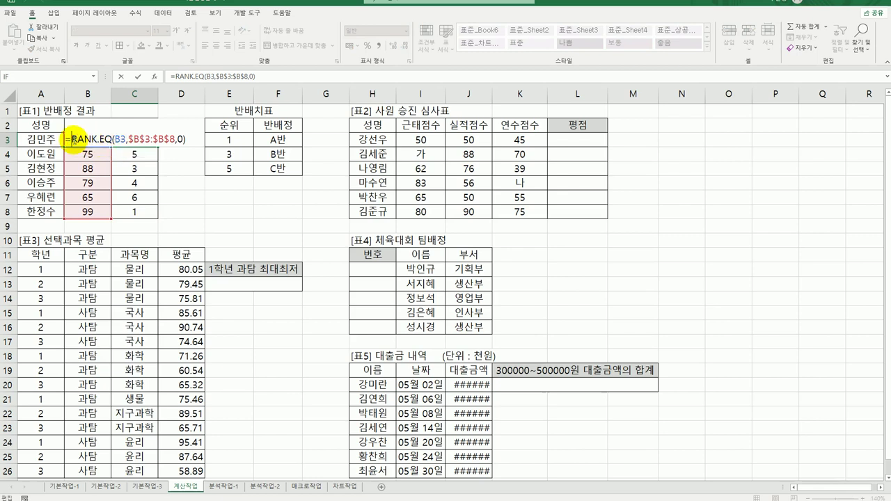
type("vl")
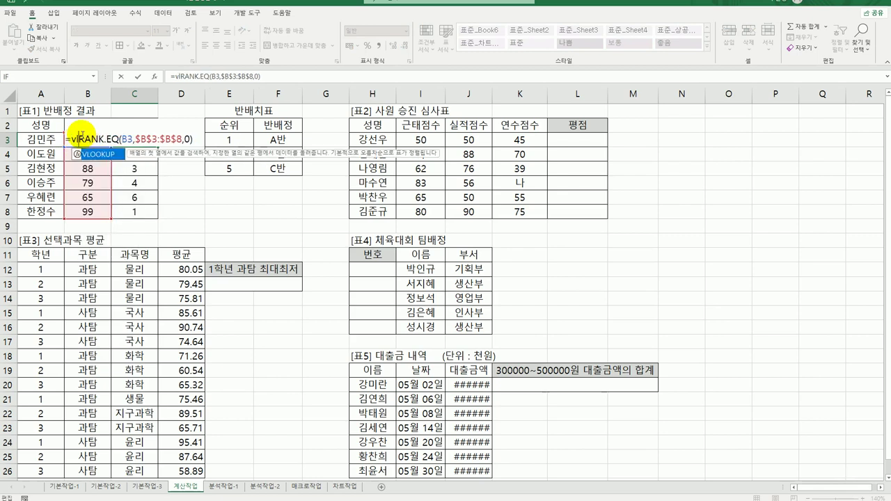
double_click(94, 154)
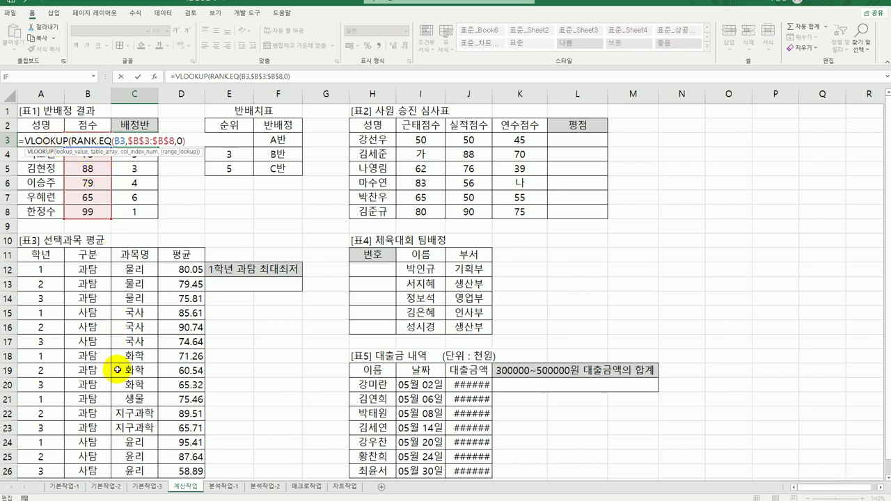
left_click(155, 77)
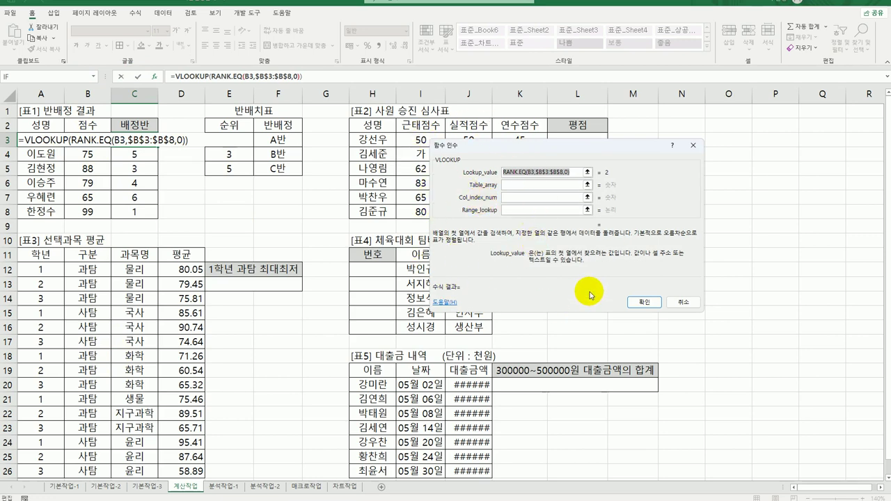
left_click(533, 185)
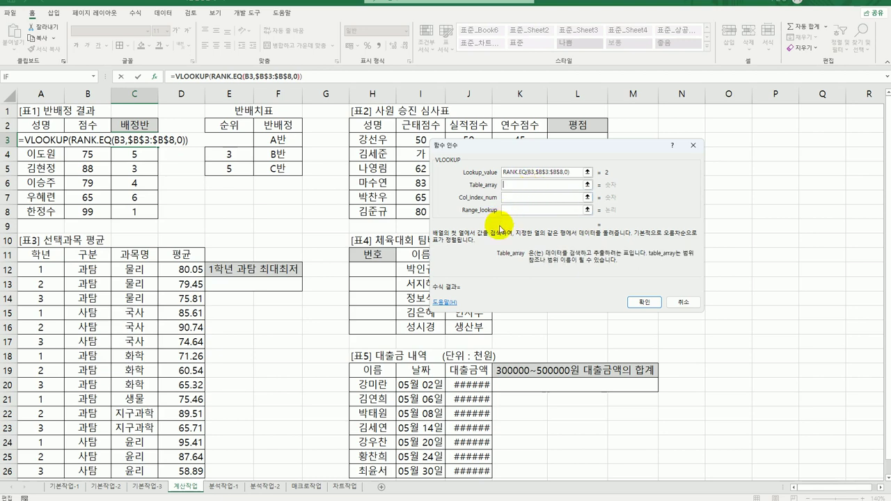
left_click_drag(242, 138, 259, 169)
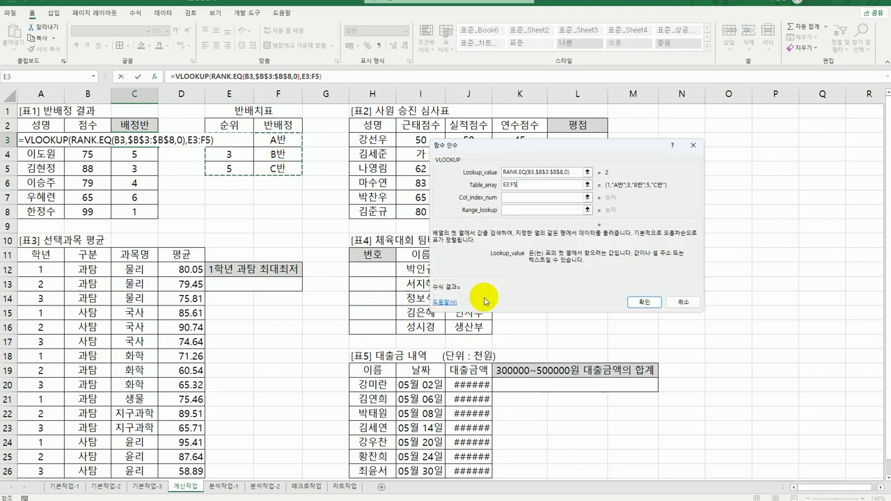
key("F4")
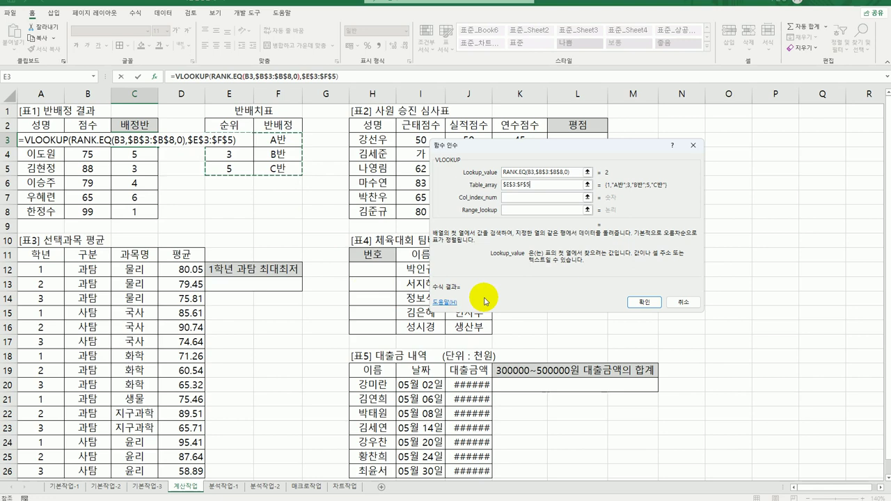
Step: Set the VLOOKUP column index number to column()-1
left_click(522, 199)
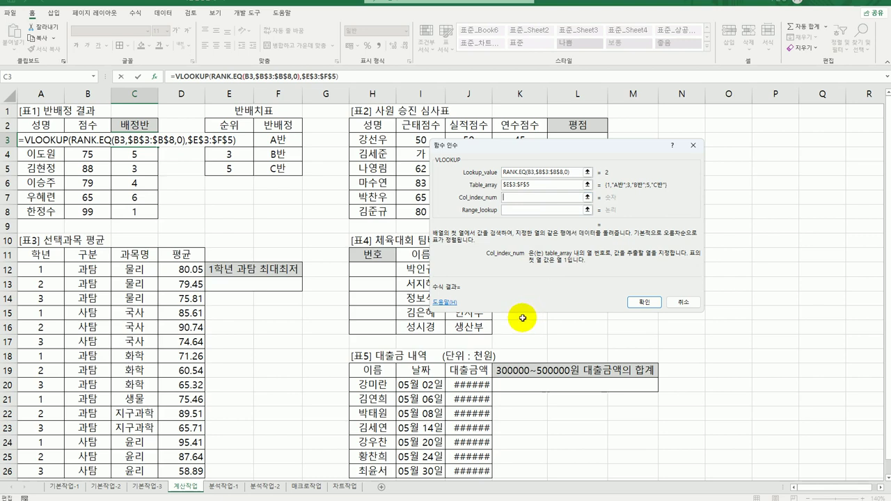
type("cl")
key("BackSpace")
type("olumn")
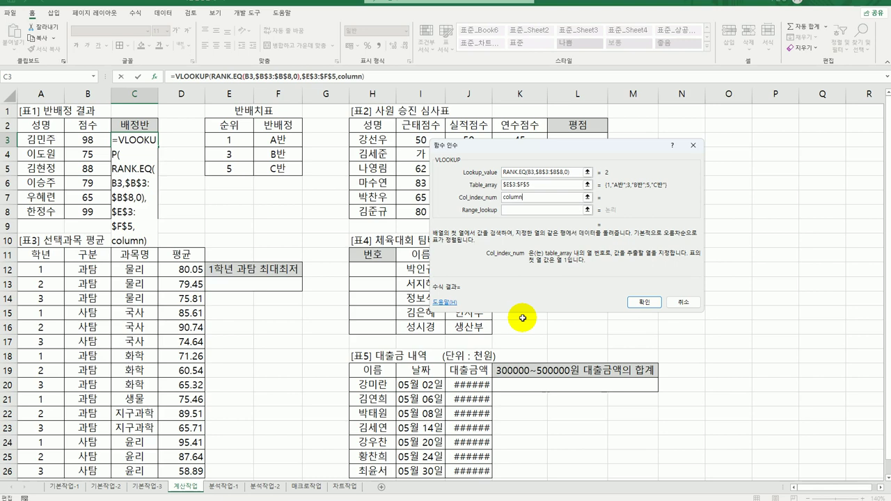
type("(")
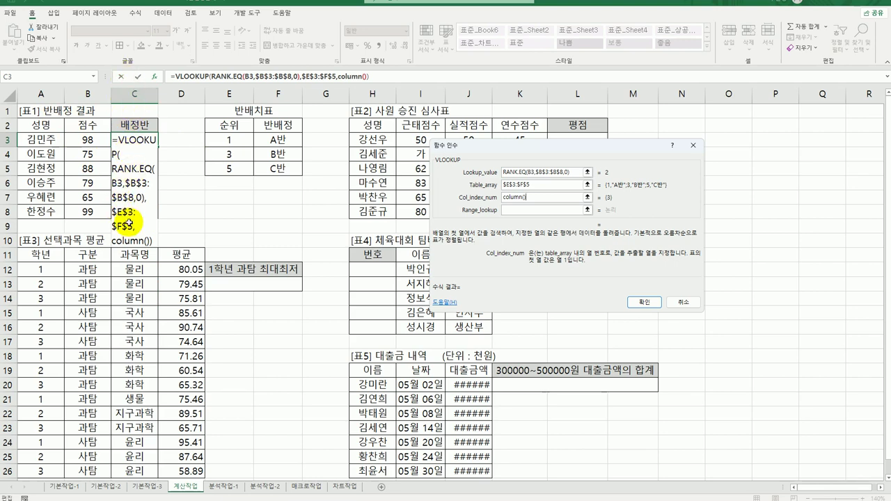
type("1")
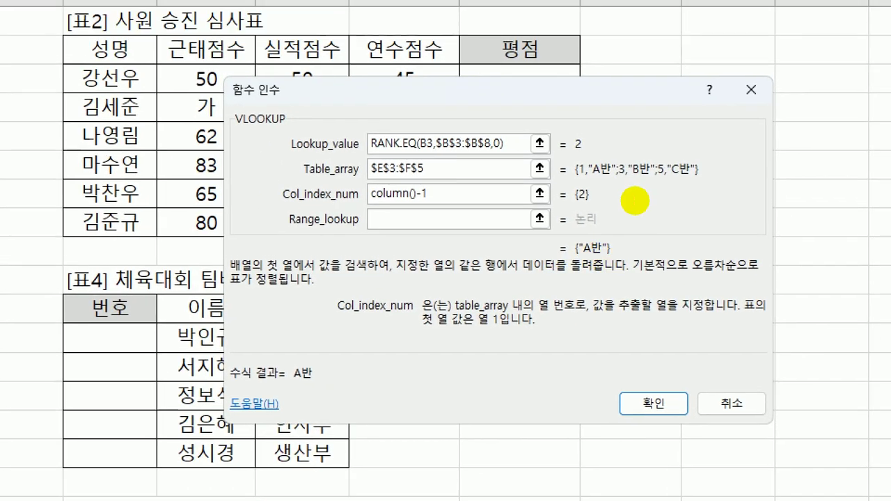
left_click_drag(368, 206, 416, 206)
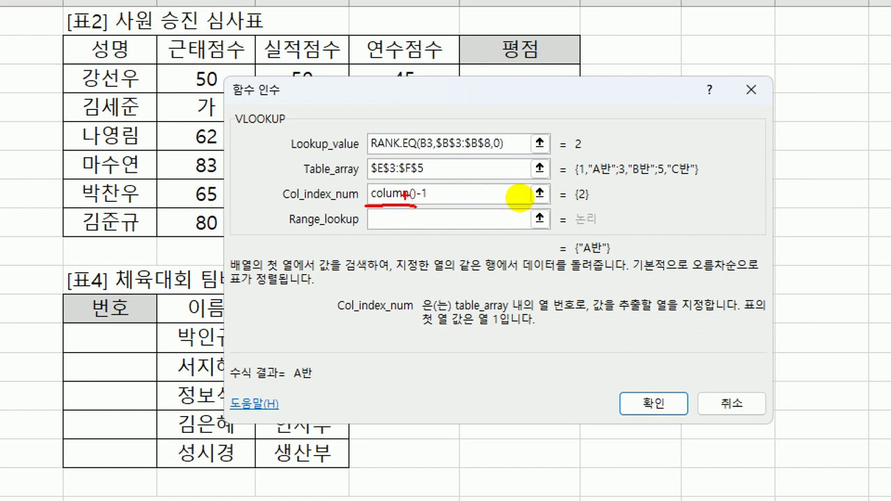
mouse_move(392, 207)
left_mouse_down()
mouse_move(385, 276)
mouse_move(395, 307)
mouse_move(415, 307)
mouse_move(392, 333)
left_mouse_up()
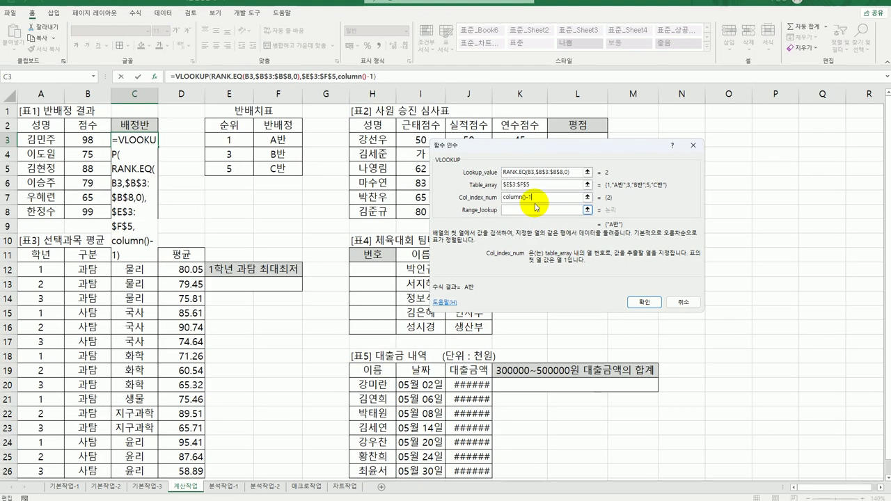
Step: Try column(B3) as the VLOOKUP column index number, and restore column()-1
left_click_drag(526, 197, 535, 199)
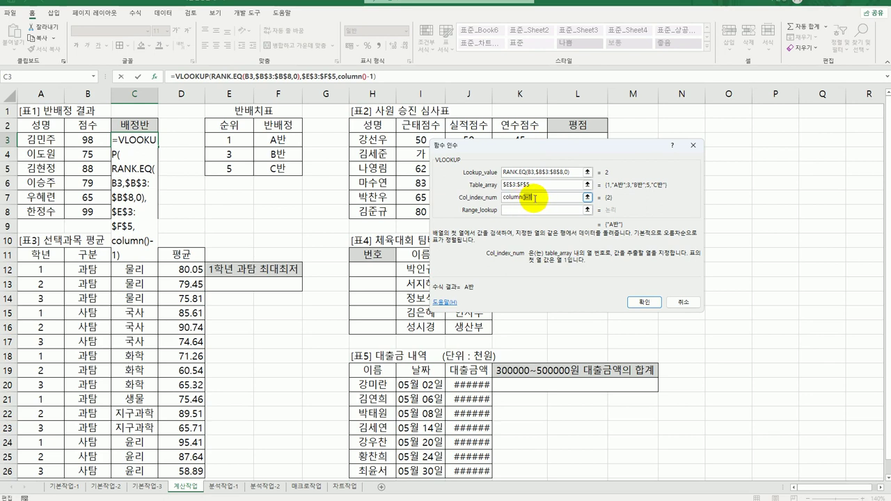
key("BackSpace")
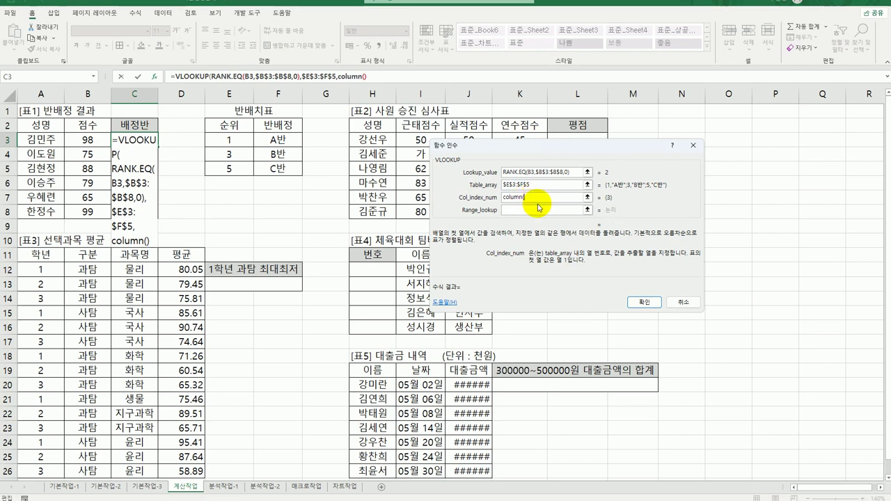
left_click(92, 140)
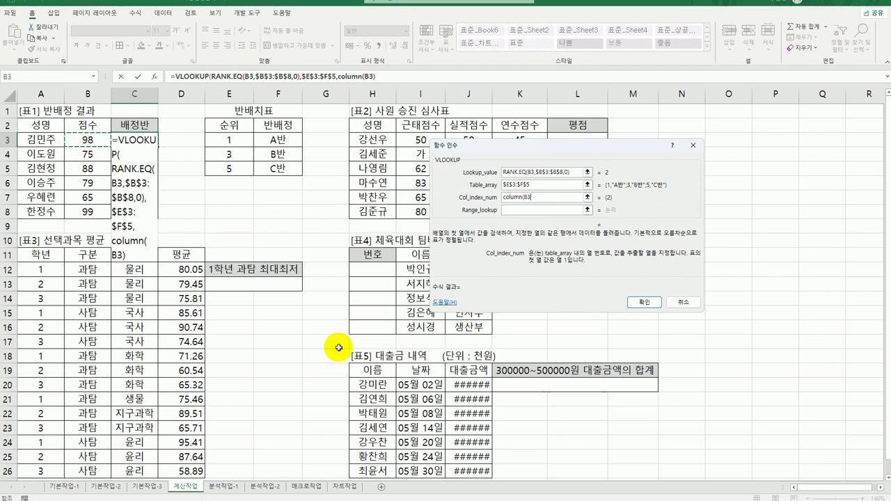
type(")")
key("BackSpace")
key("BackSpace")
key("BackSpace")
type(")")
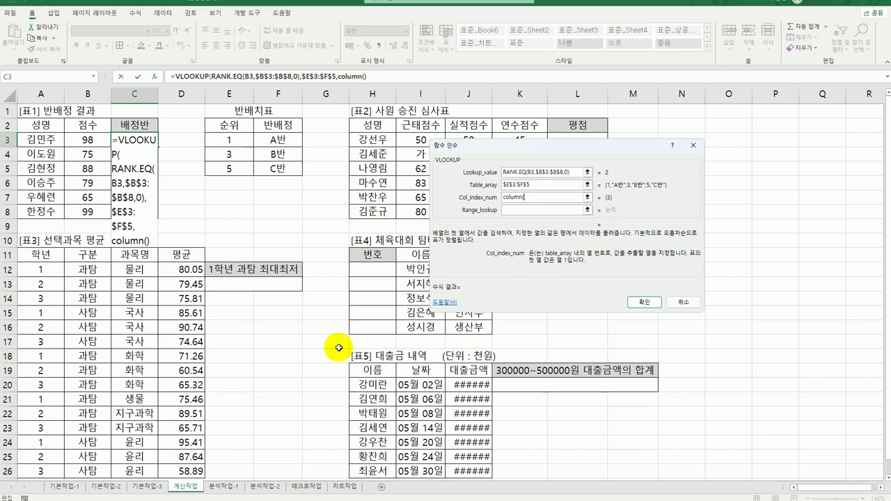
type("-1")
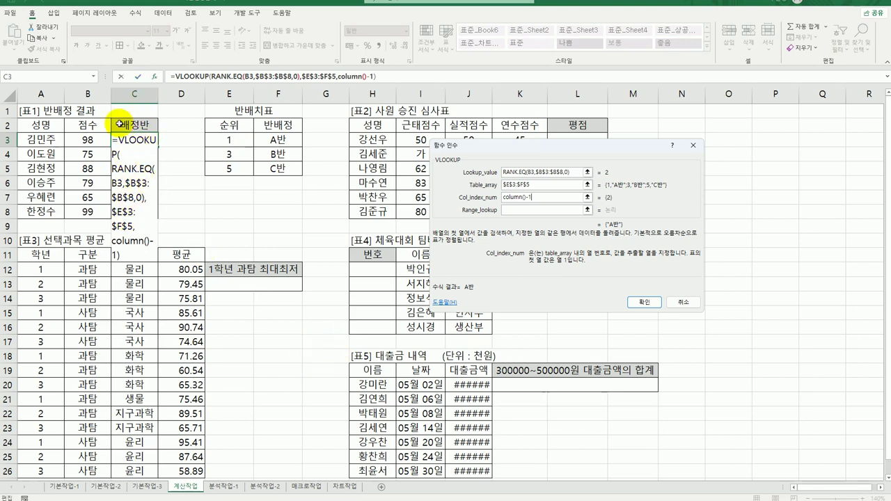
Step: Leave the VLOOKUP range lookup argument empty, finish the formula, and copy it from C3 down to C8
left_click(533, 210)
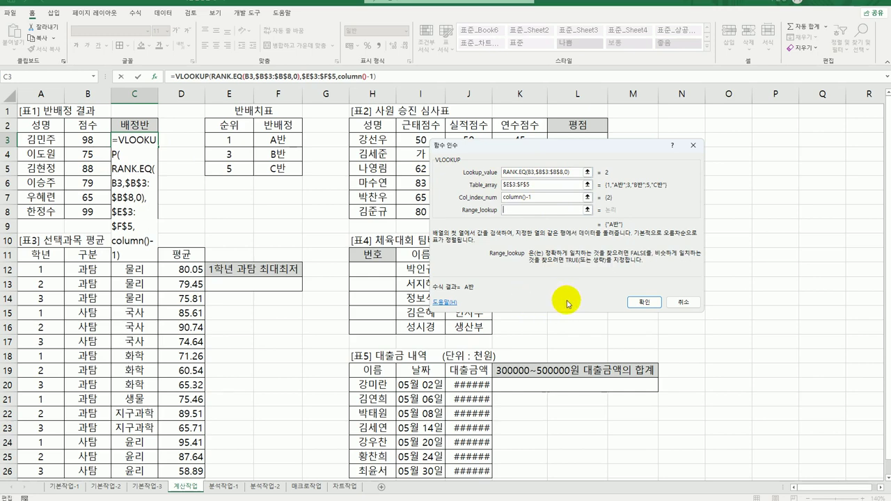
left_click(642, 303)
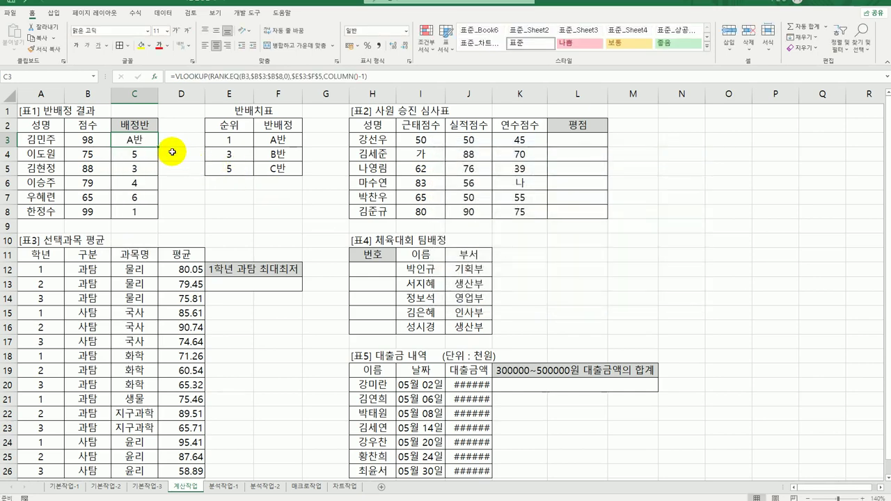
left_click_drag(158, 147, 147, 222)
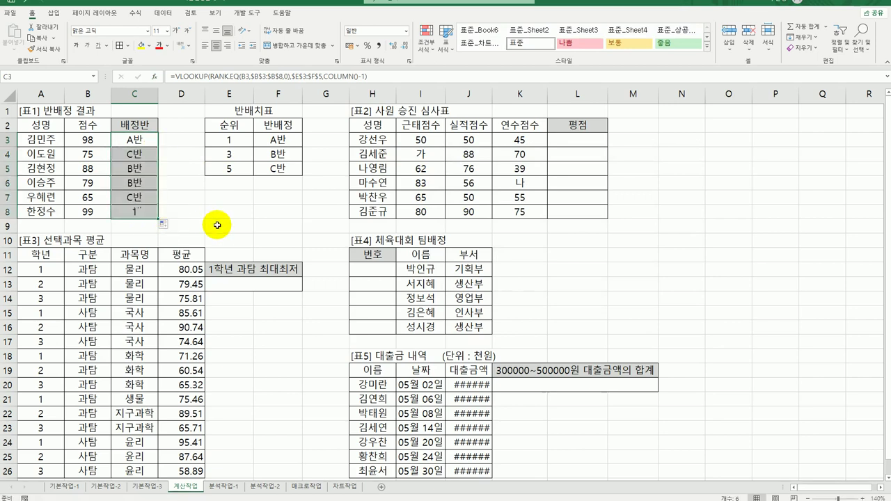
left_click(132, 140)
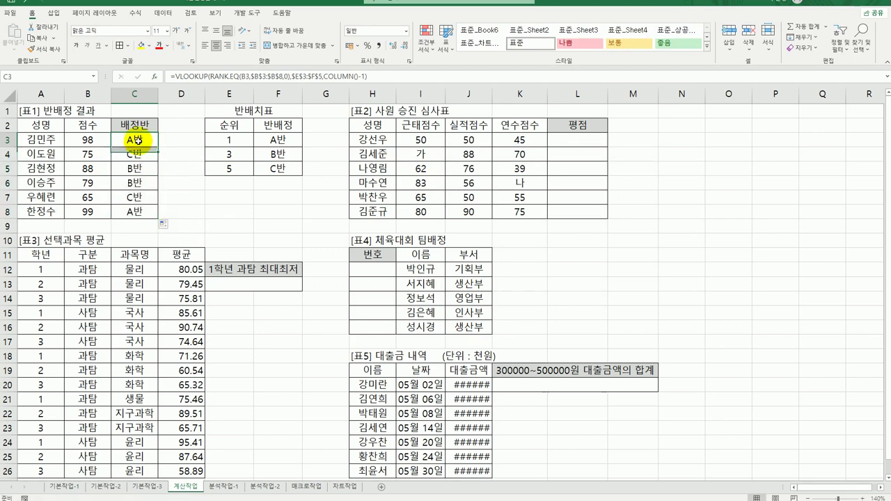
Step: Begin the 평점 formula in L3 with the 근태점수 in I3 weighted at 40%
left_click(566, 142)
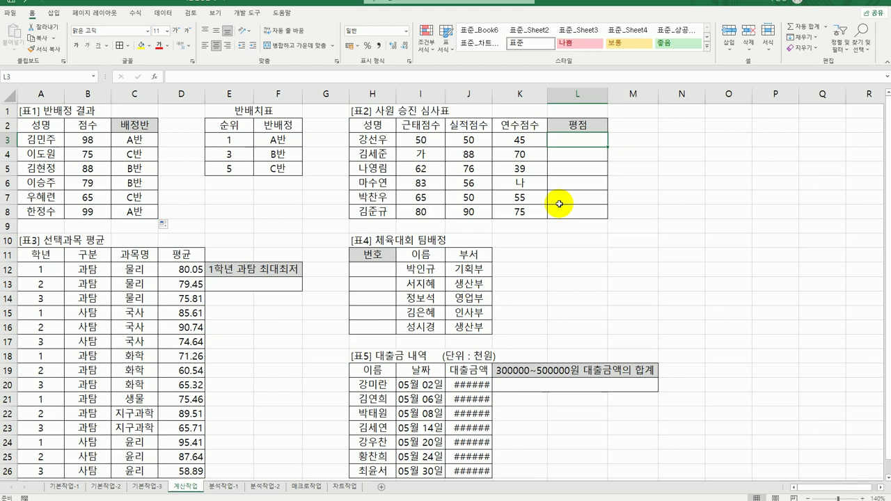
left_click(427, 140)
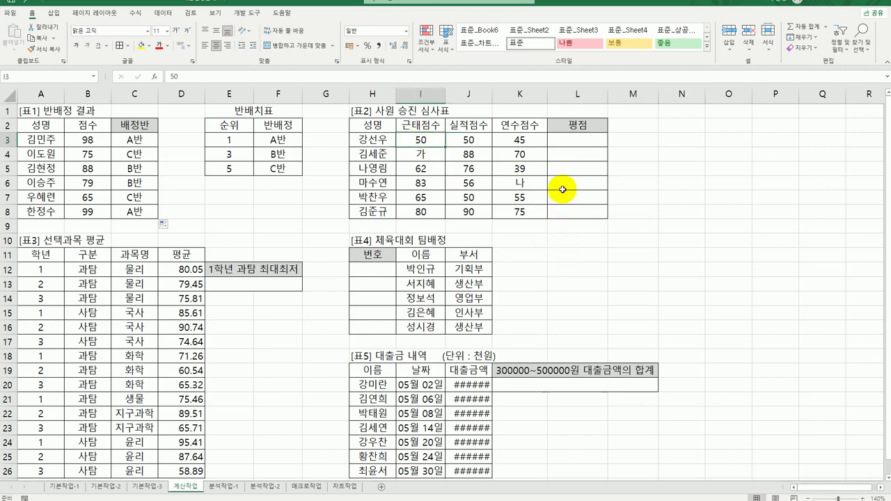
left_click(470, 140)
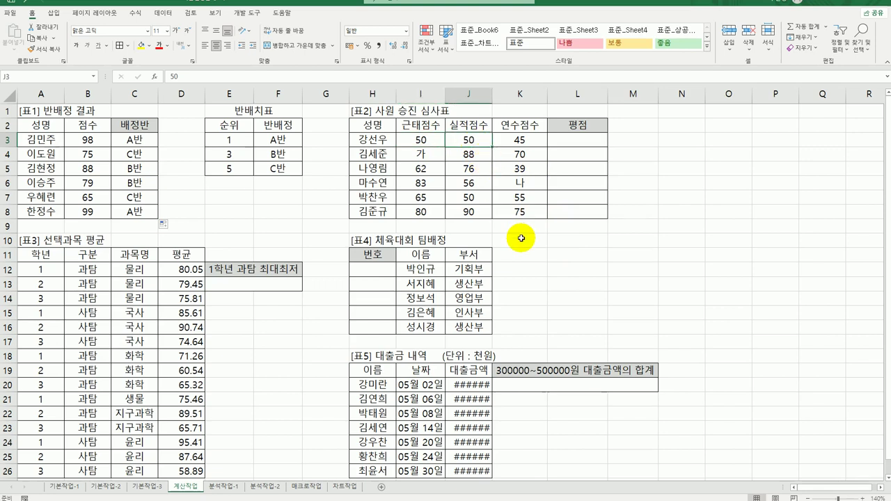
left_click(521, 138)
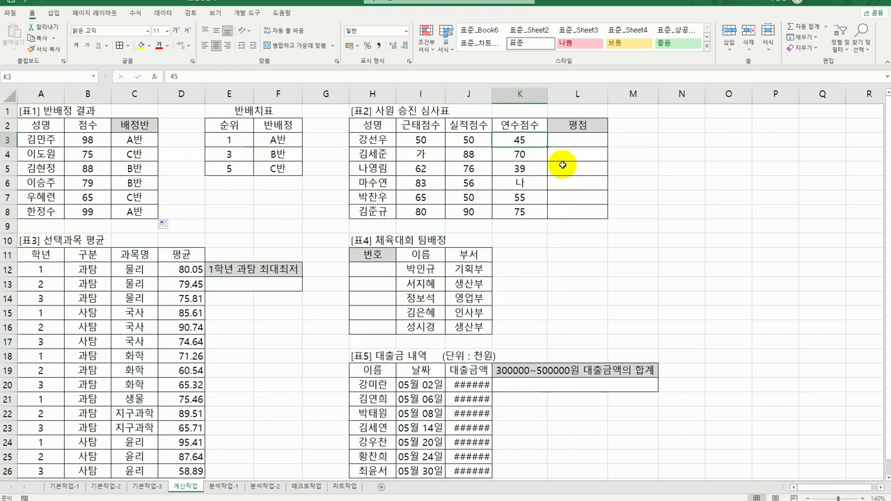
left_click(567, 142)
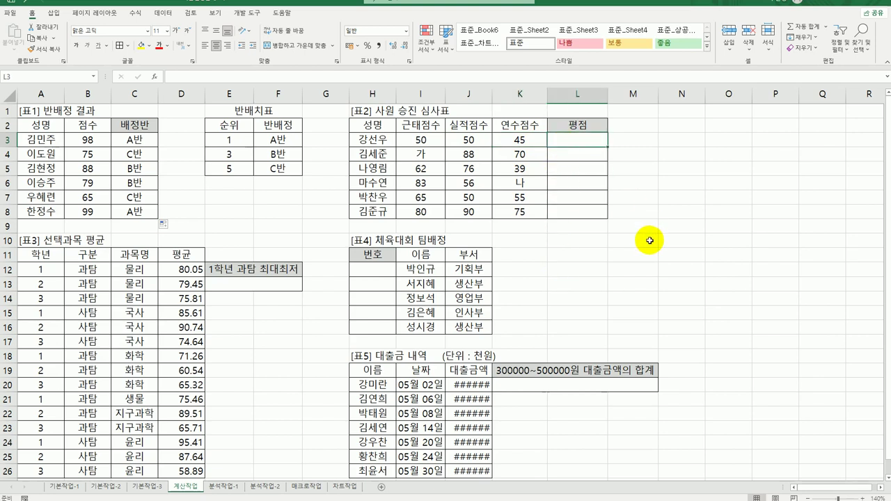
type("=")
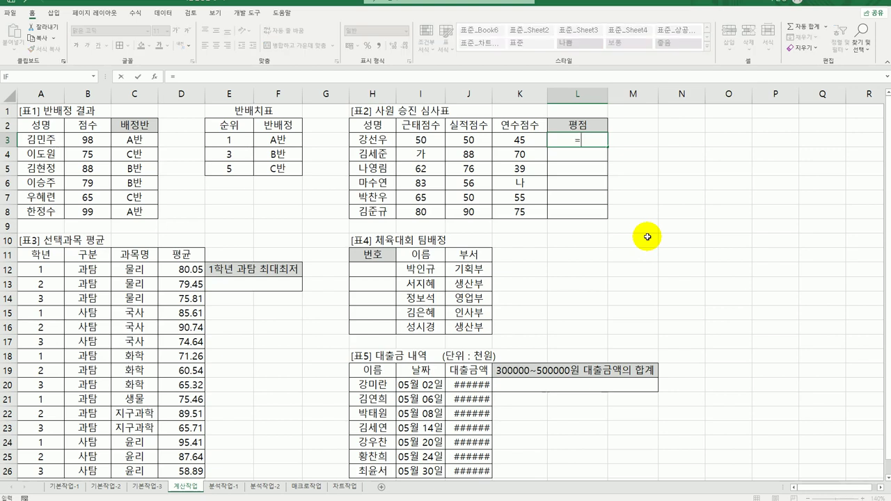
left_click(425, 139)
type("*")
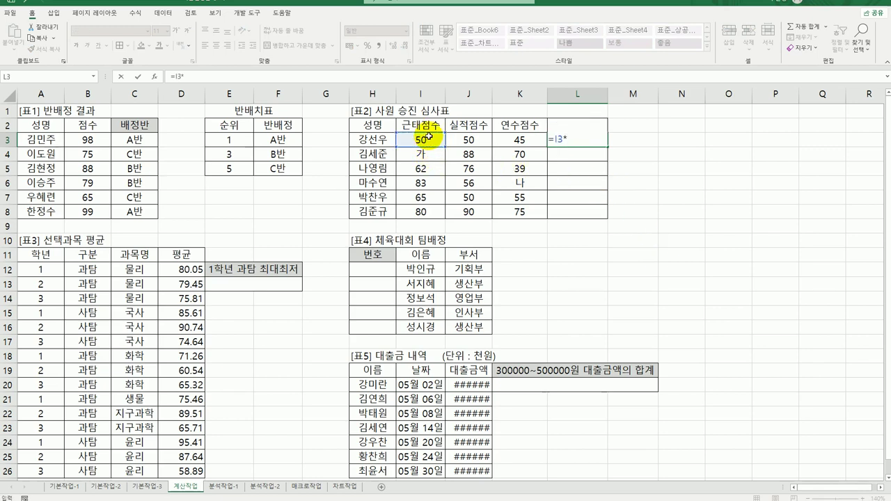
type("40%+")
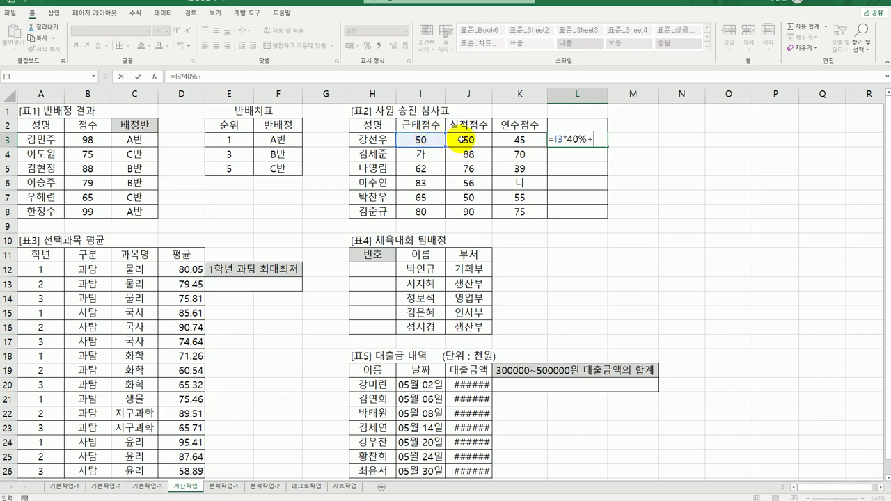
Step: Complete L3's formula by adding J3*30% and K3*30%, and copy it down to L8
left_click(461, 138)
type("*")
type("30")
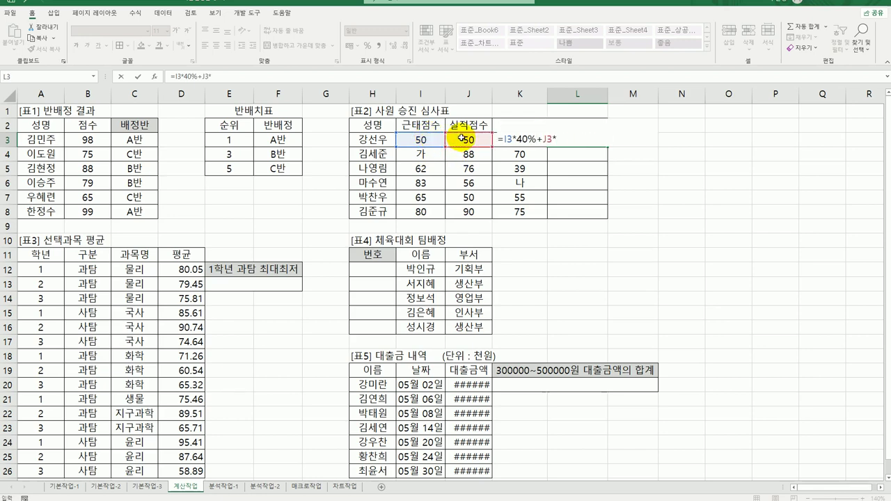
type("%")
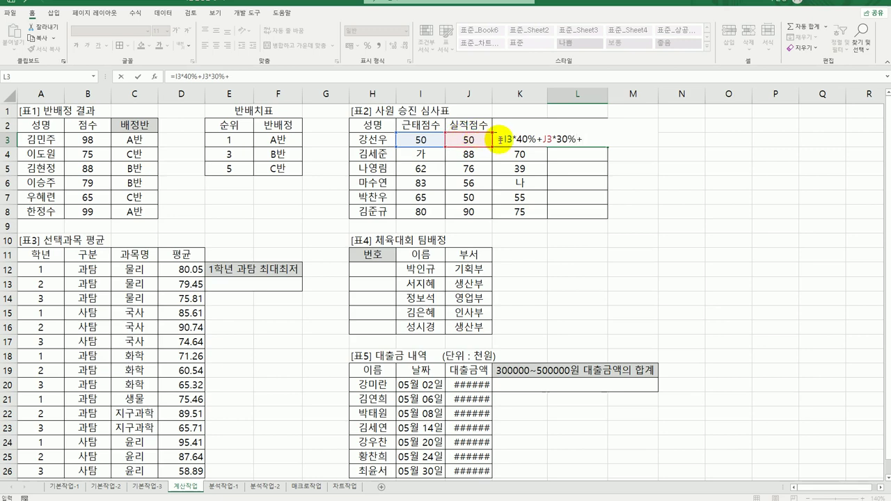
type("+")
left_click(494, 139)
type("*30%")
key("Return")
left_click(573, 140)
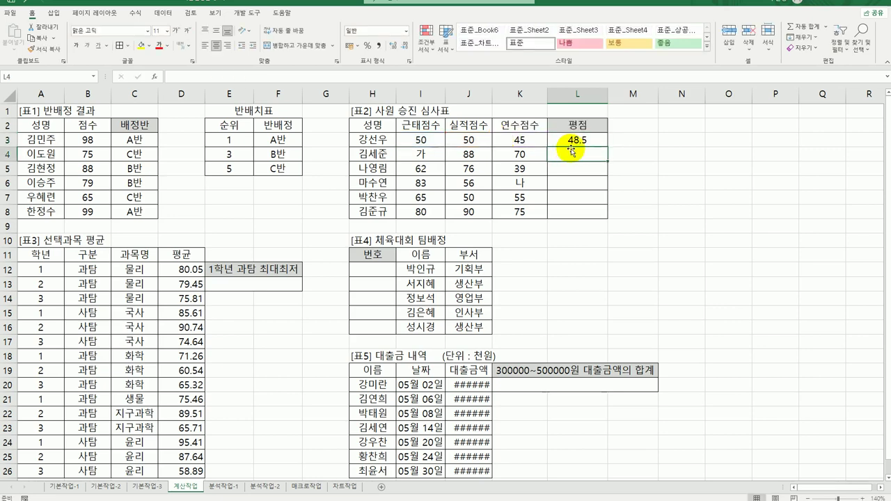
left_click_drag(608, 147, 605, 215)
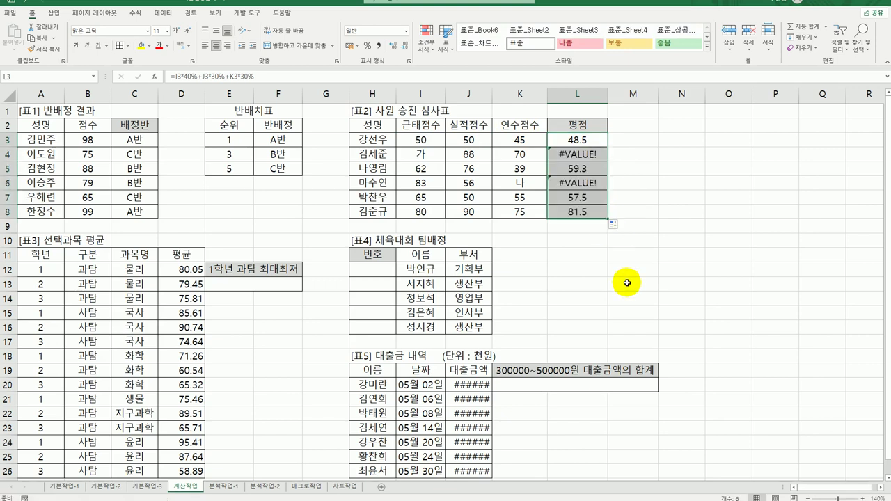
Step: Inspect the 평점 formulas in L4 and L6 and the scores they use in I4 and K6
left_click(582, 155)
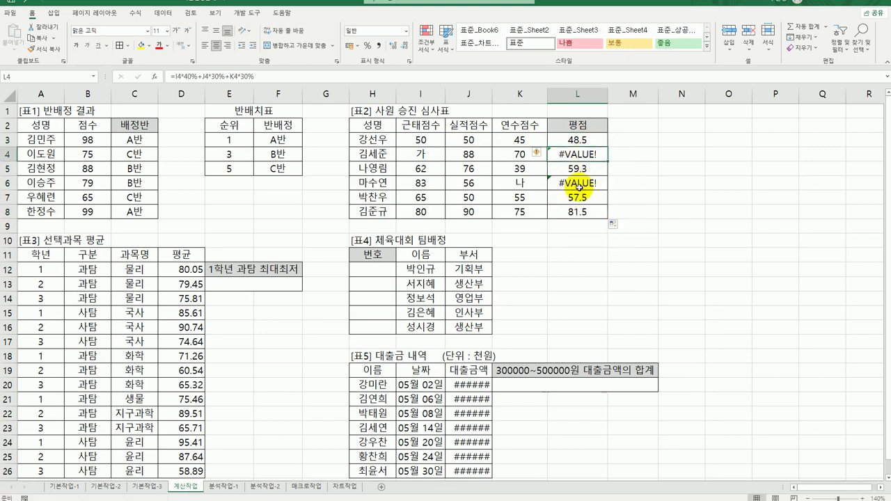
left_click(577, 181)
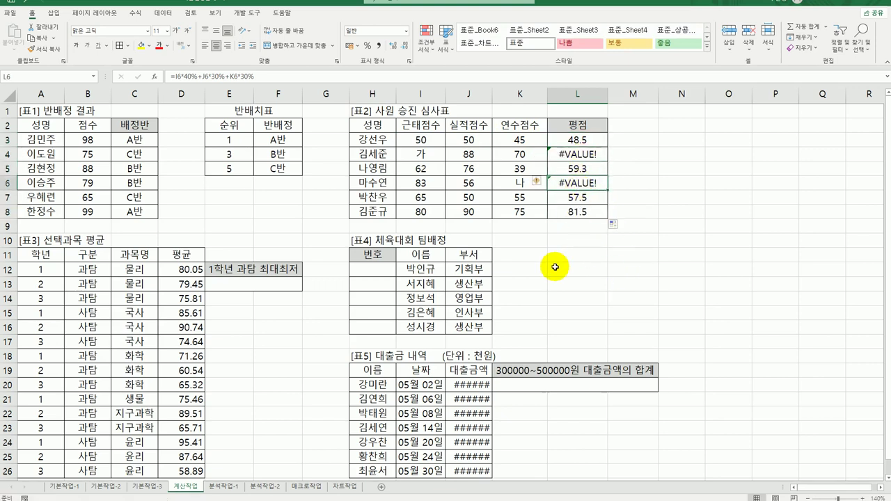
left_click_drag(561, 156, 420, 151)
left_click(420, 154)
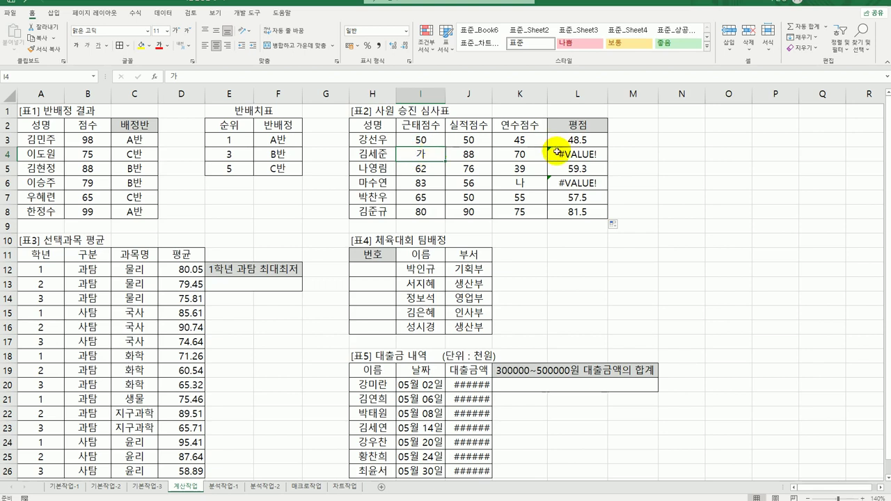
left_click(527, 183)
Step: Wrap L3's weighted formula in IFERROR with "입력오류" as the error value, and copy it down to L8
left_click(579, 140)
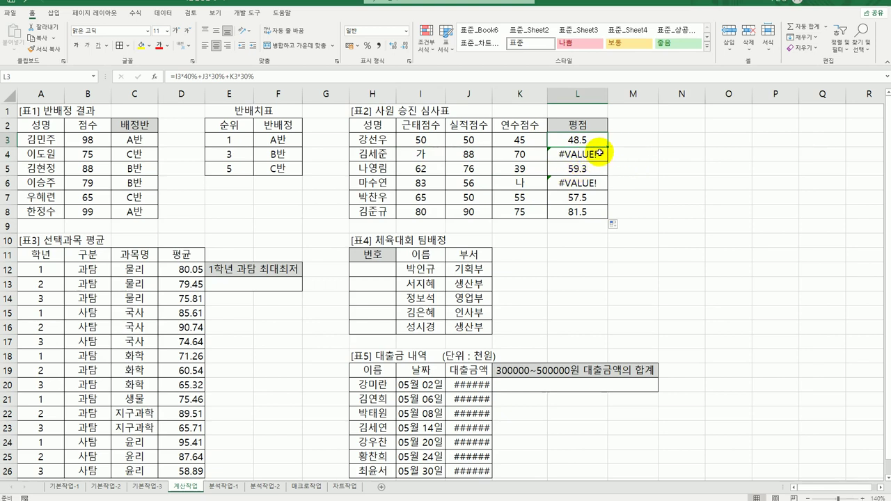
double_click(572, 140)
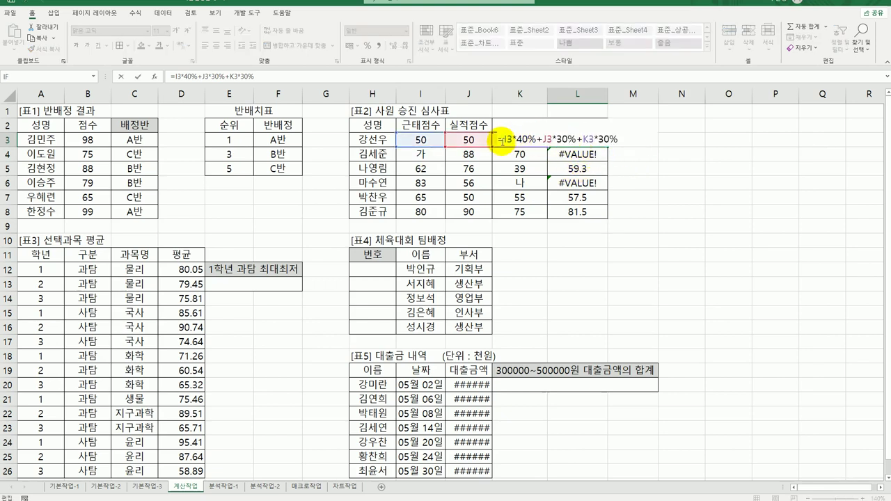
type("I")
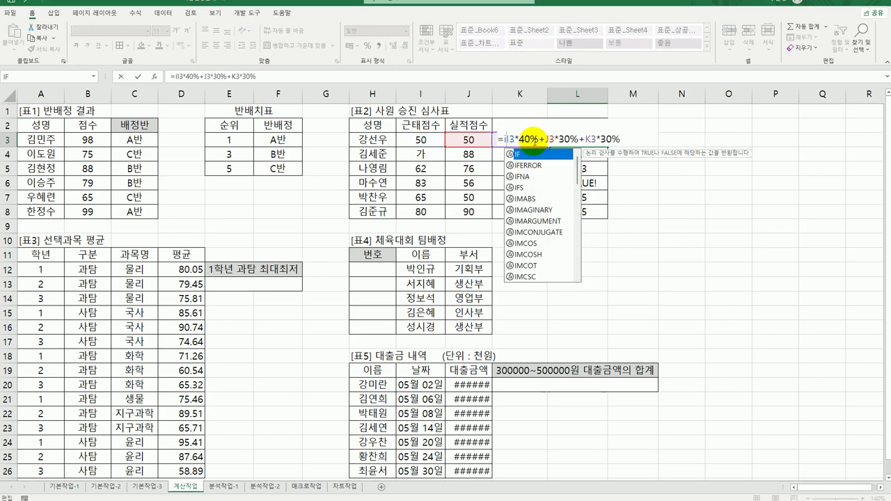
type("FE")
key("Tab")
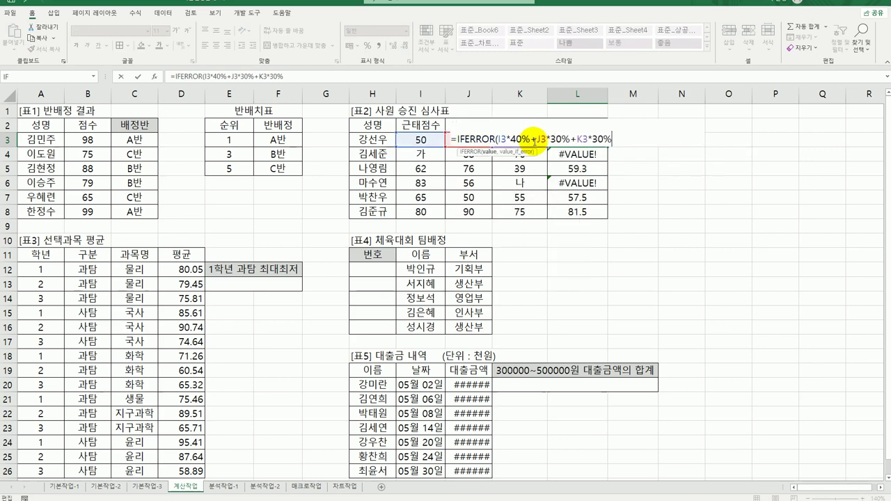
type(",\"입력오류")
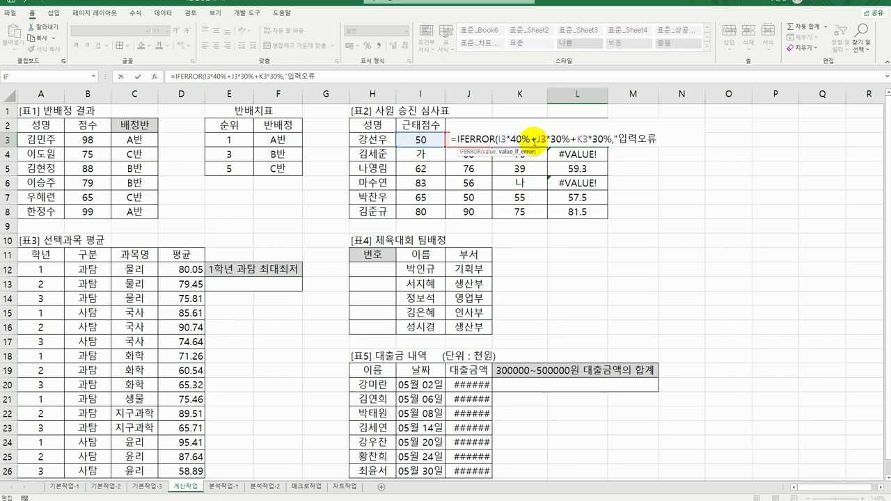
type("\")")
key("Return")
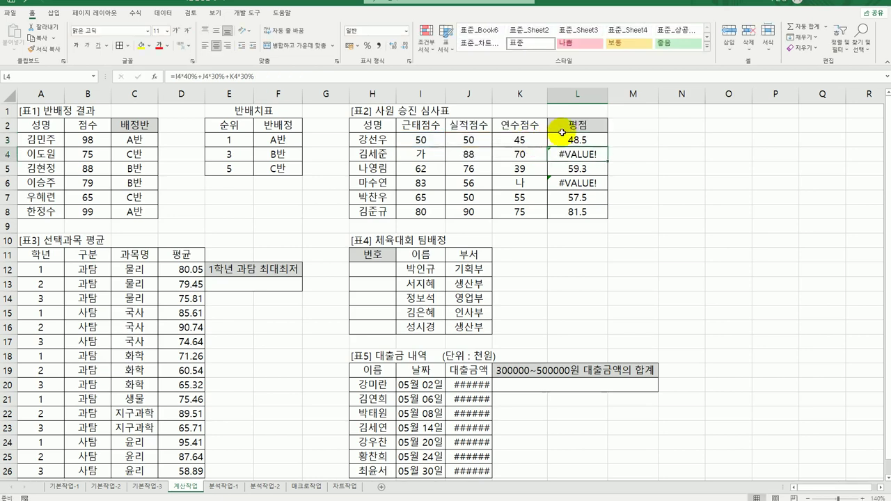
left_click(562, 133)
left_click_drag(607, 147, 597, 216)
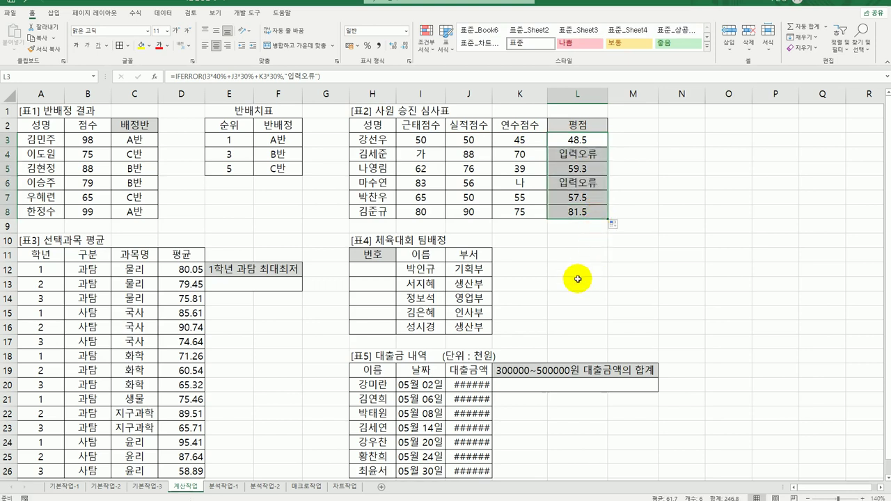
Step: Start a DMAX formula in E13 under 1학년 과탐 최대최저, with the whole 표3 range A11:D26 as its database
left_click(276, 284)
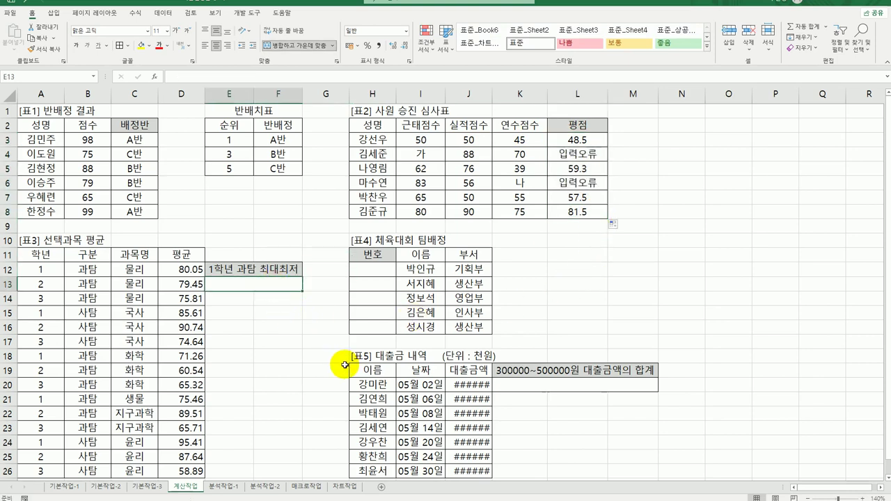
scroll(345, 365, "down", 1)
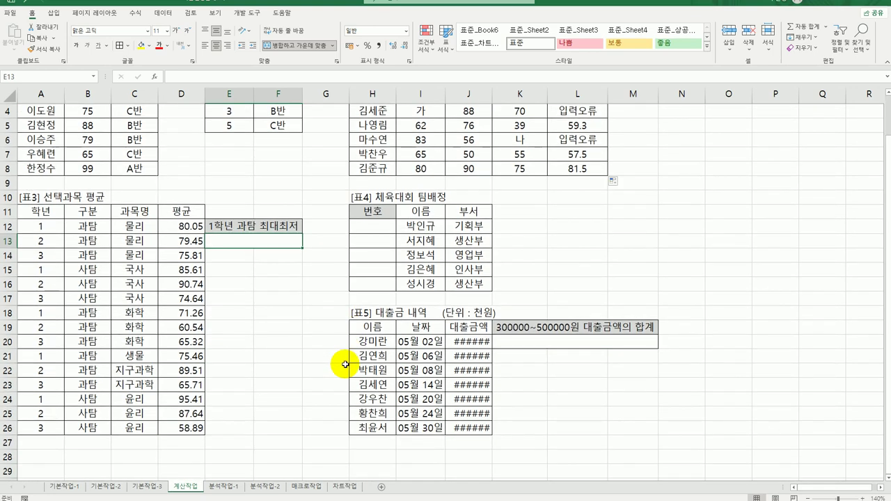
left_click_drag(40, 211, 39, 228)
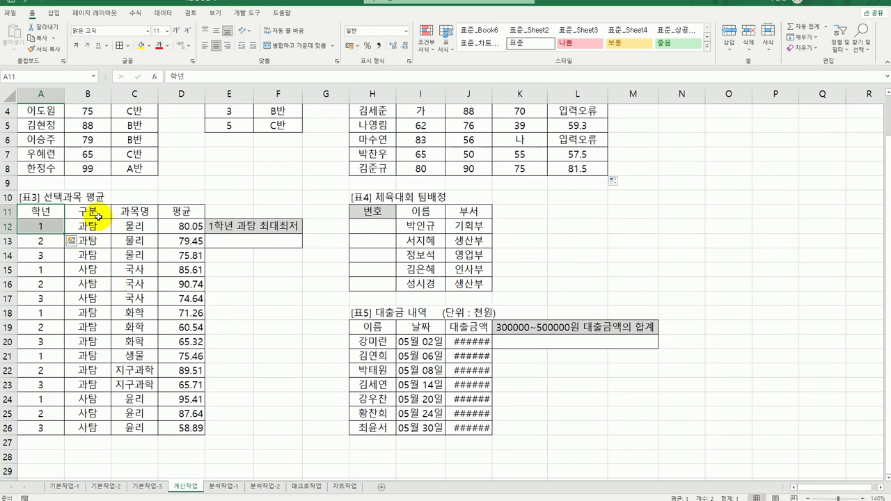
left_click_drag(96, 211, 90, 227)
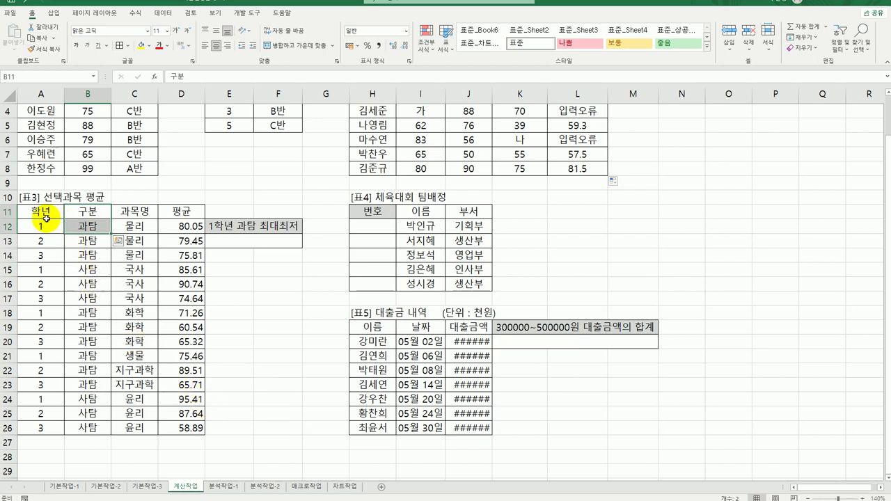
left_click_drag(44, 214, 88, 226)
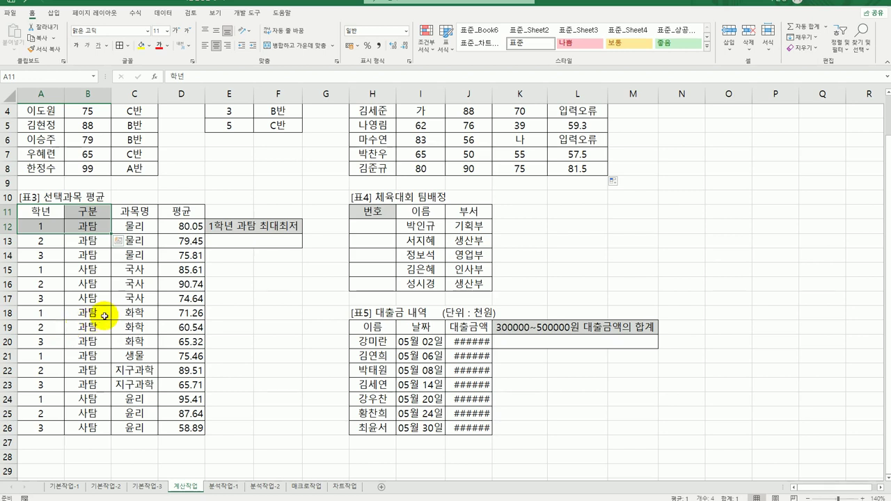
left_click(239, 247)
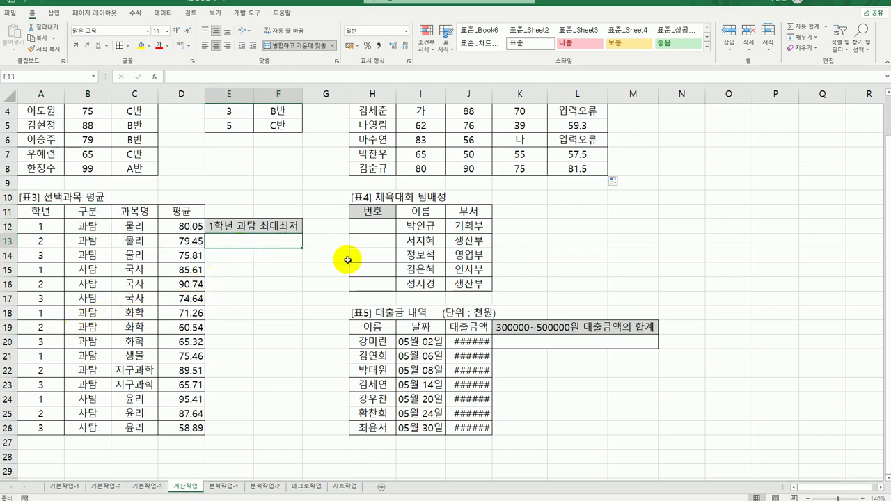
type("=")
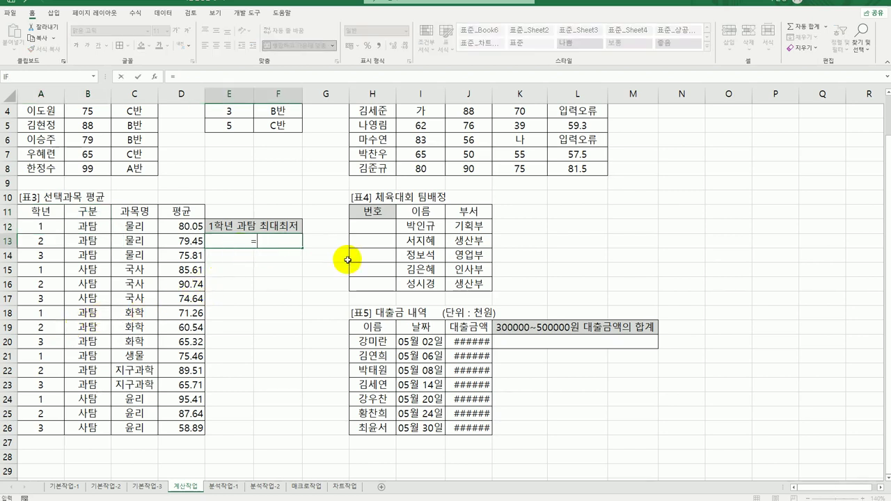
type("dm")
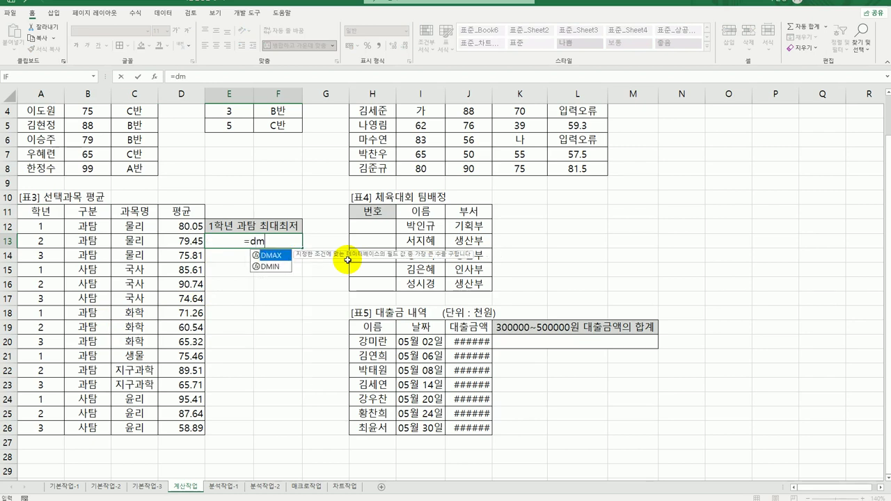
key("Tab")
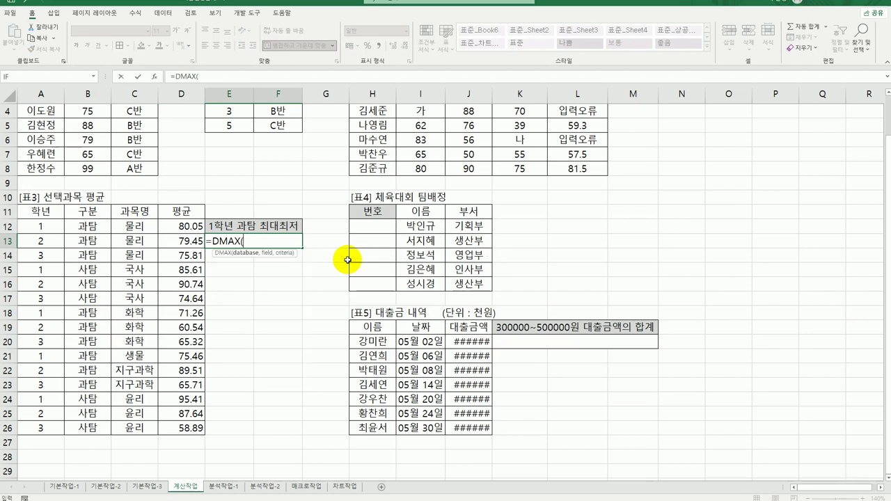
left_click(155, 76)
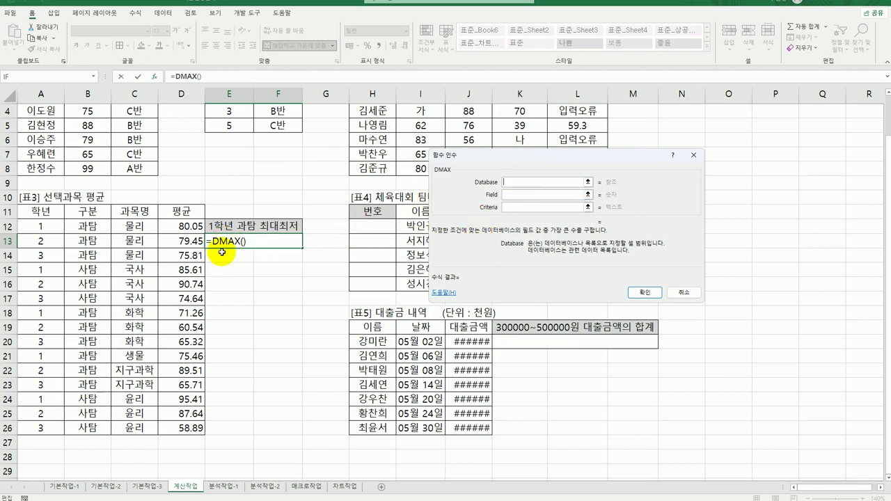
left_click_drag(35, 211, 168, 426)
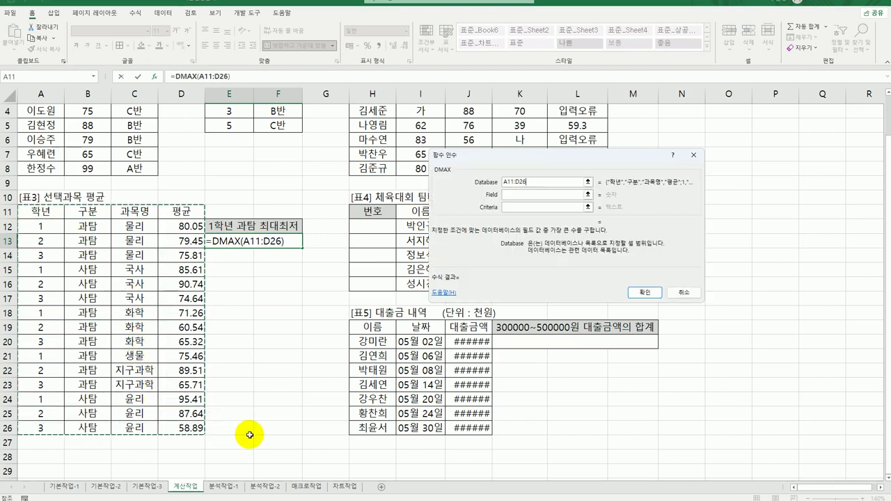
Step: Complete E13's DMAX function with the 평균 header D11 as the field and A11:B12 as the criteria
left_click(521, 194)
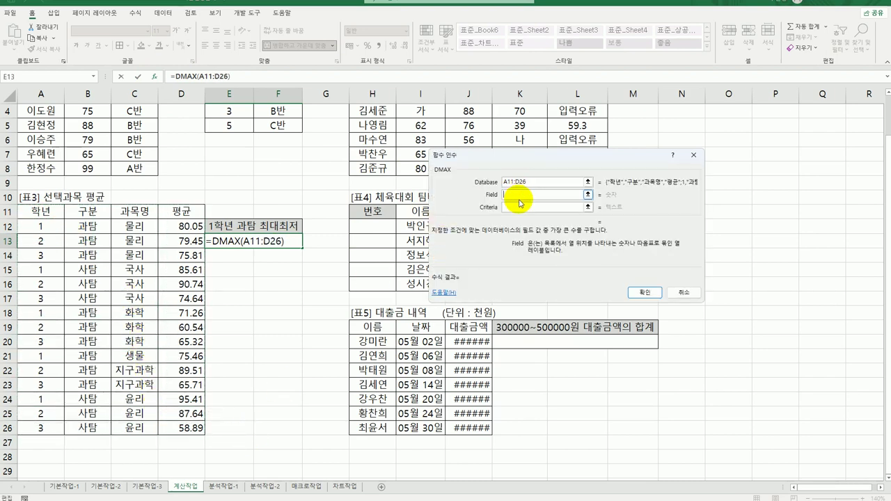
left_click(521, 206)
left_click(182, 213)
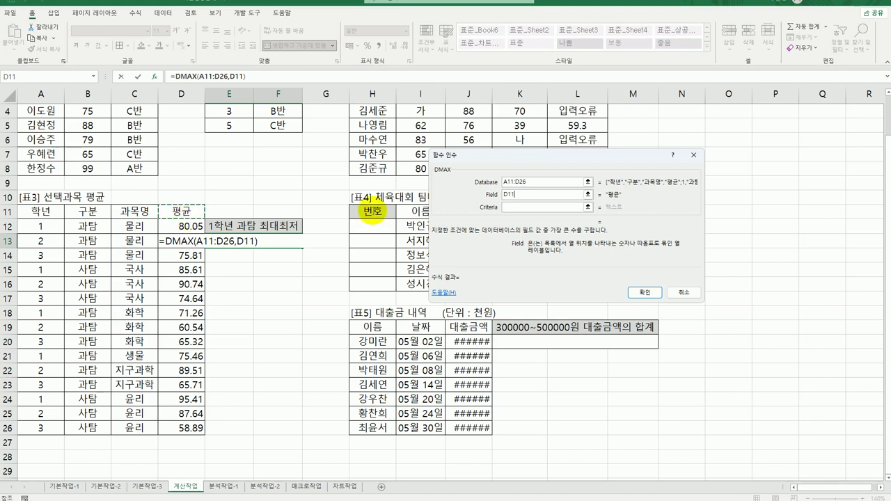
left_click(519, 207)
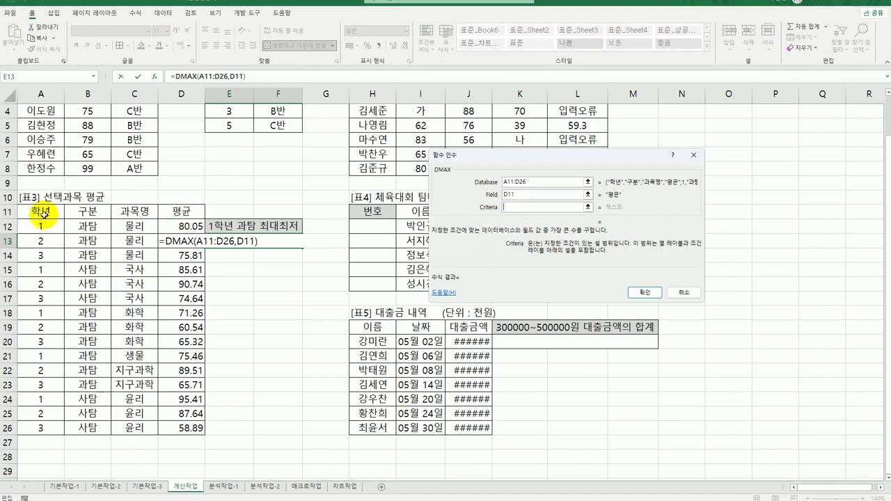
left_click_drag(44, 216, 92, 226)
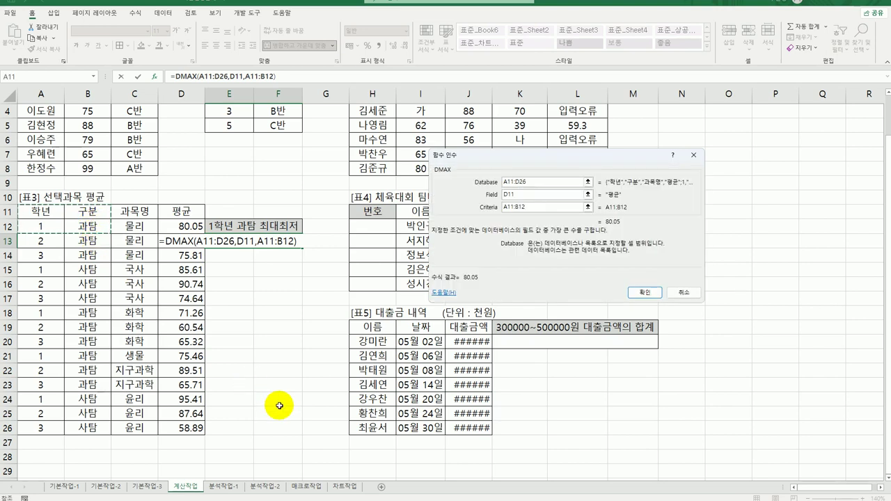
left_click(634, 292)
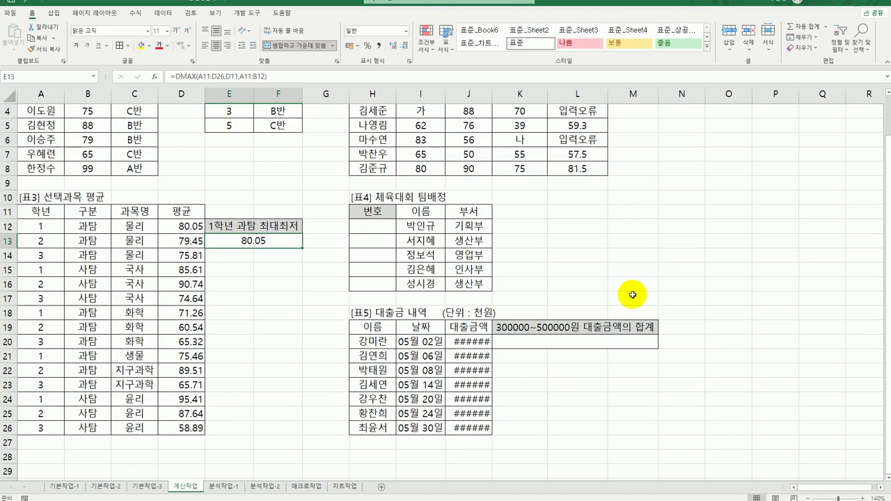
Step: Extend E13's formula with &"("& followed by a copy of the DMAX(A11:D26,D11,A11:B12) expression
double_click(275, 241)
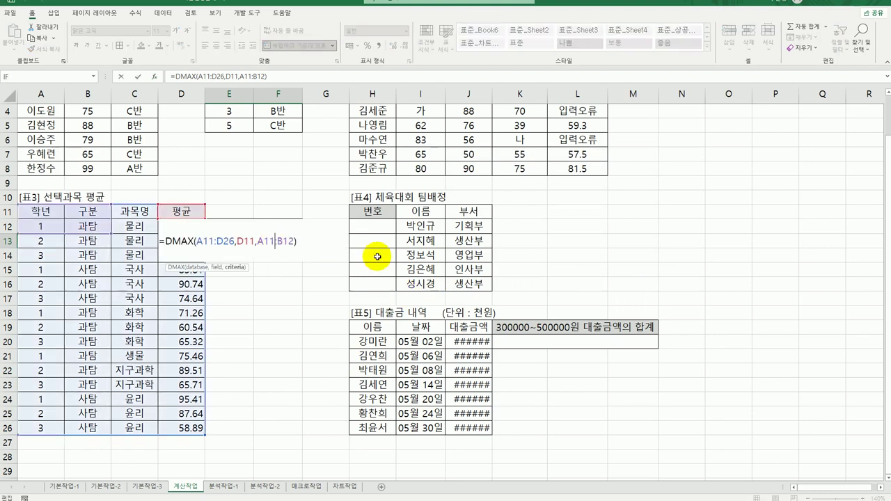
left_click(309, 241)
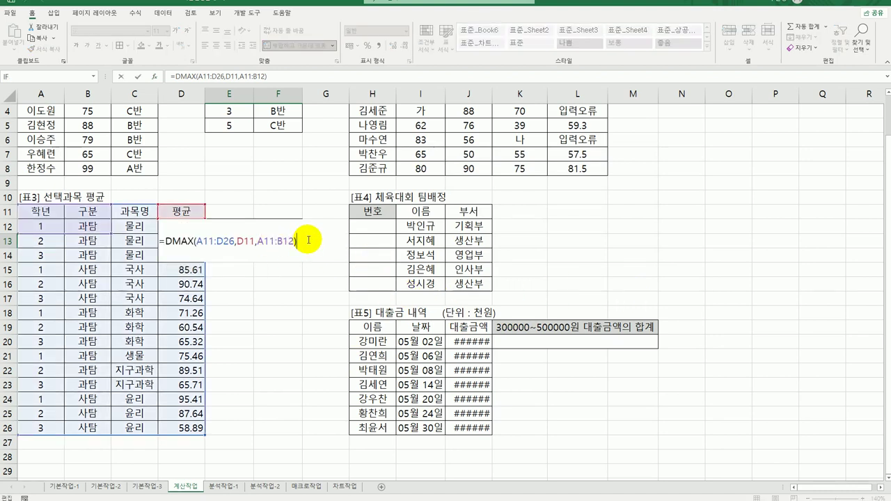
type("&\"(\"&")
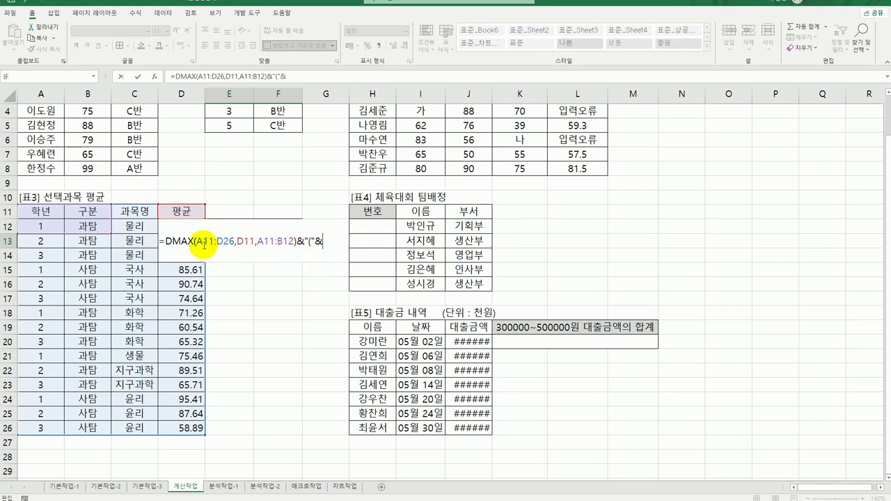
left_click_drag(166, 241, 298, 241)
key("ctrl+c")
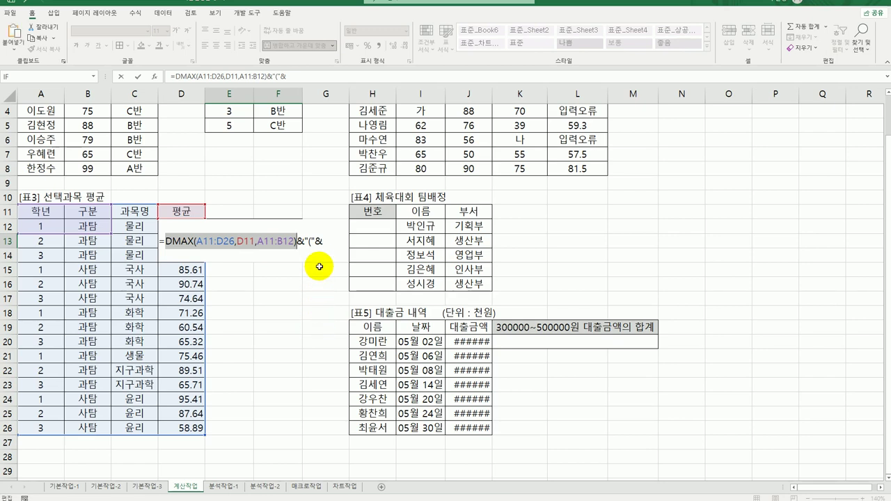
key("End")
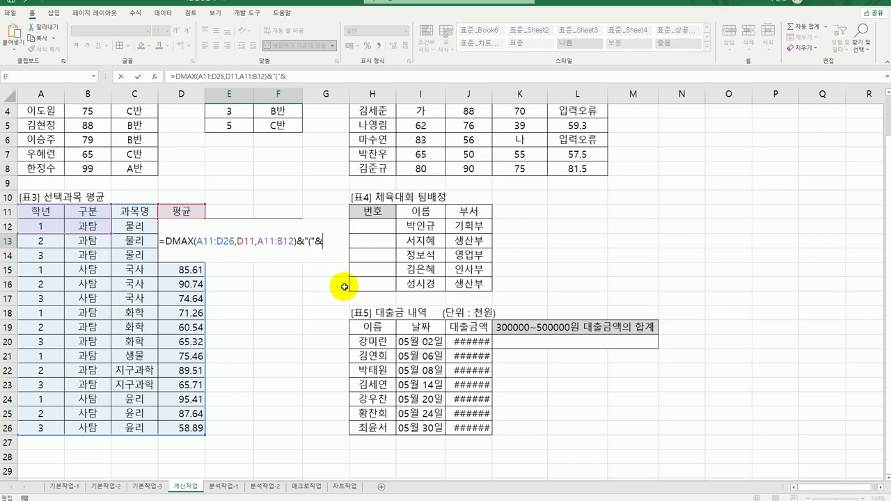
key("ctrl+v")
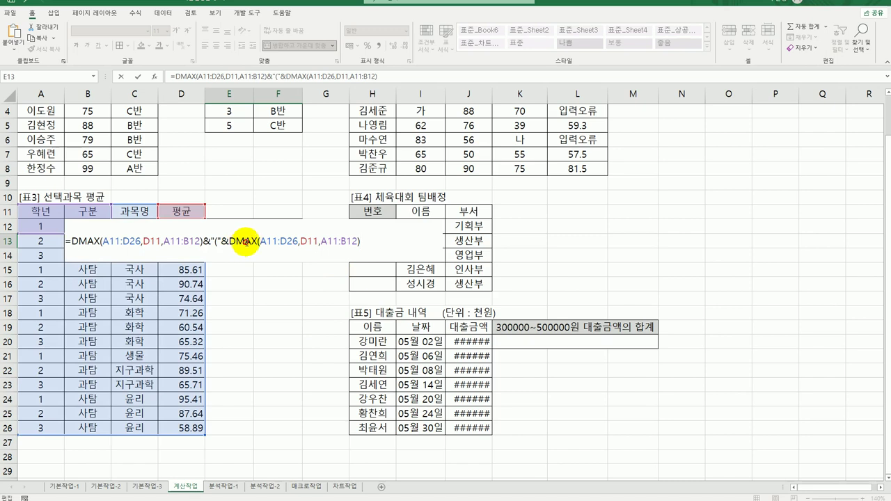
Step: Change the second function in E13's formula to DMIN and append &")" at the end
left_click_drag(246, 242, 257, 242)
type("in")
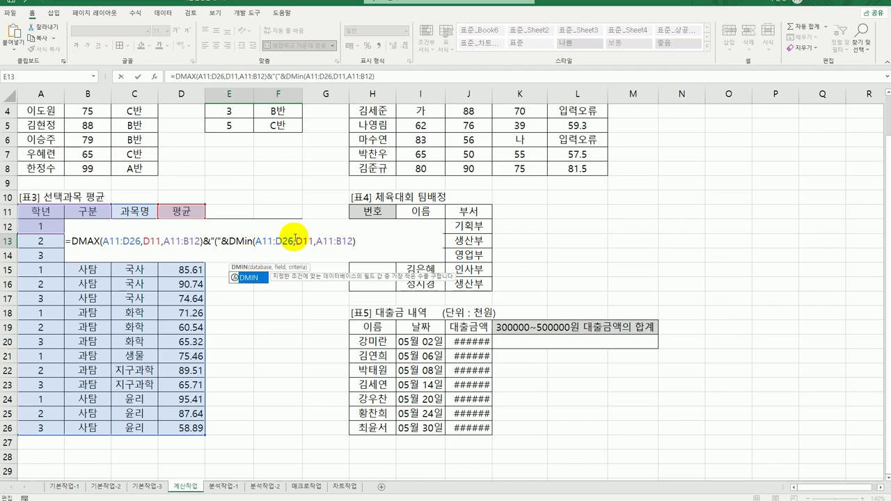
left_click(362, 245)
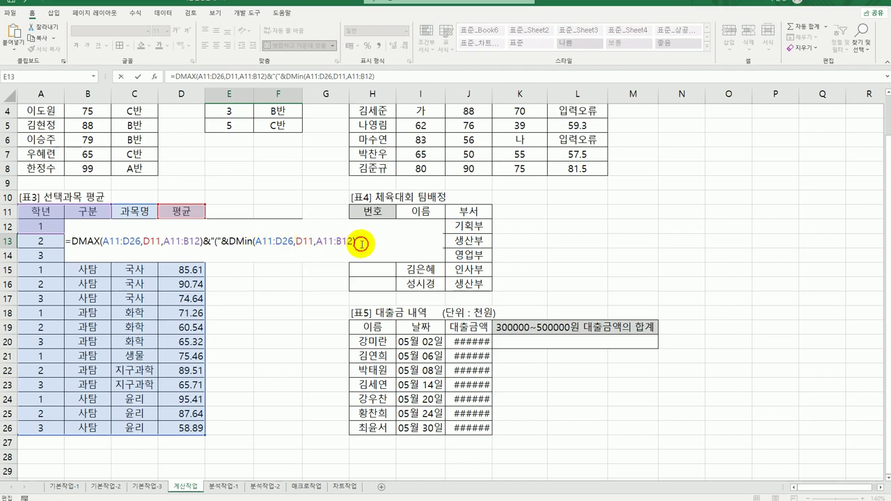
type("&")
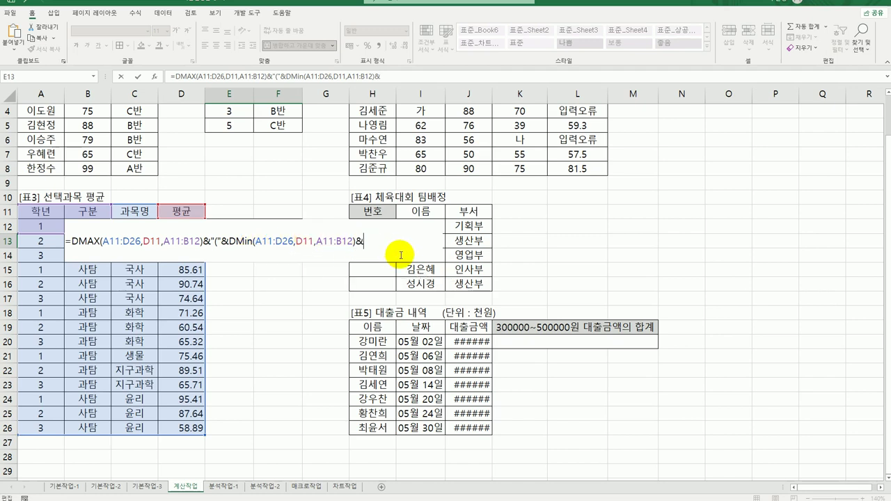
type("\")\"")
key("ctrl+Return")
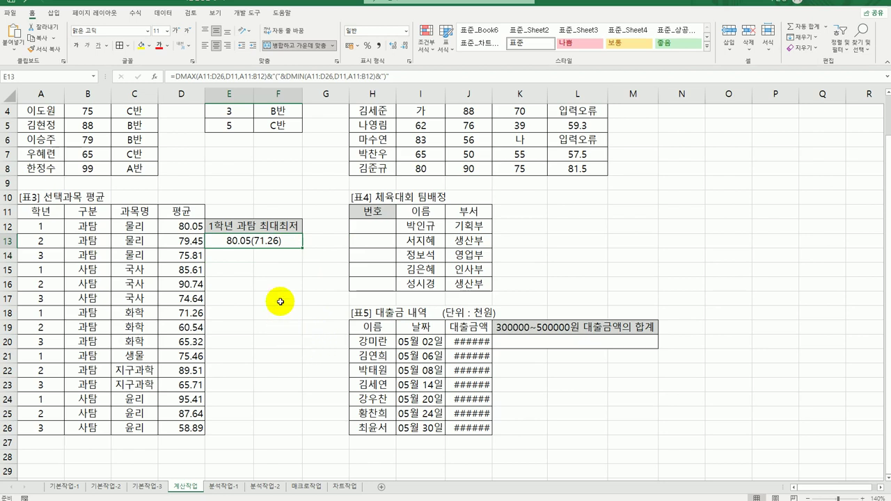
Step: Insert 최저 after the opening parenthesis in E13's text string, making it "(최저"
double_click(255, 241)
left_click(218, 241)
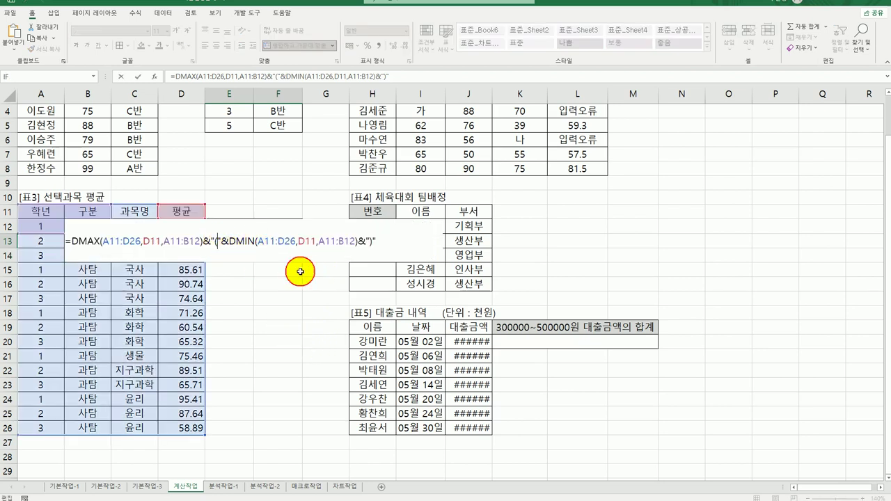
key("Left")
key("Right")
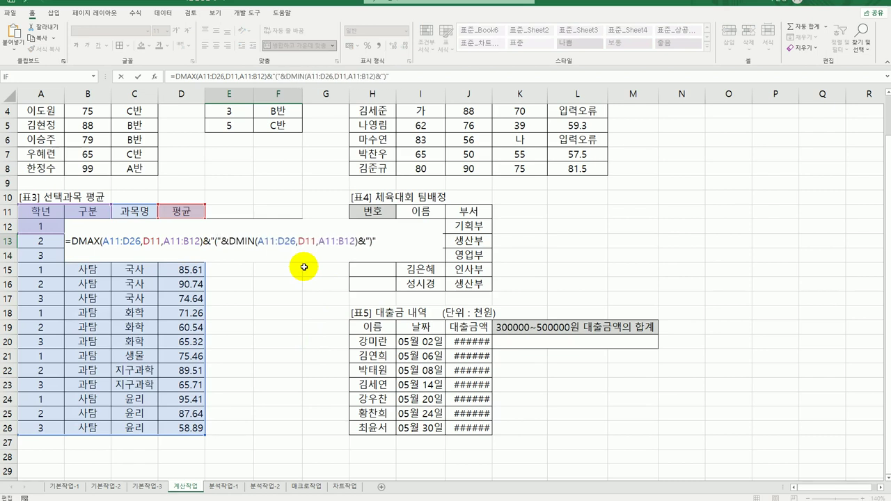
type("최저")
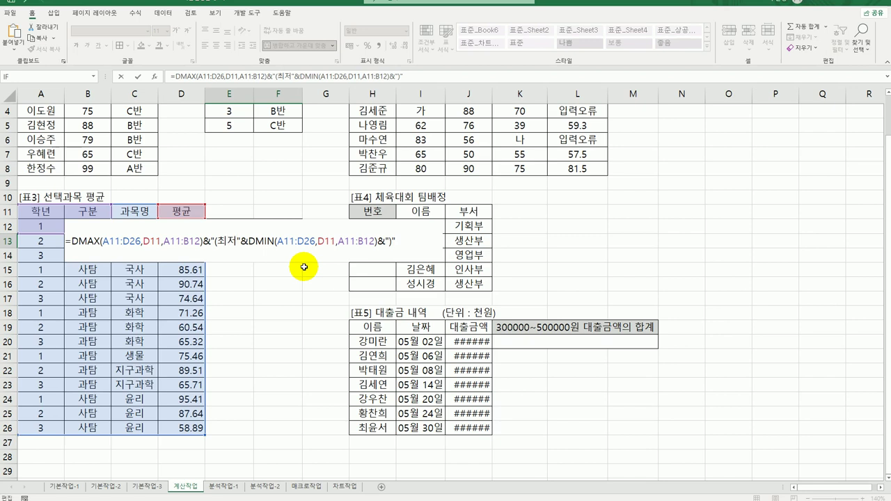
key("Return")
key("Up")
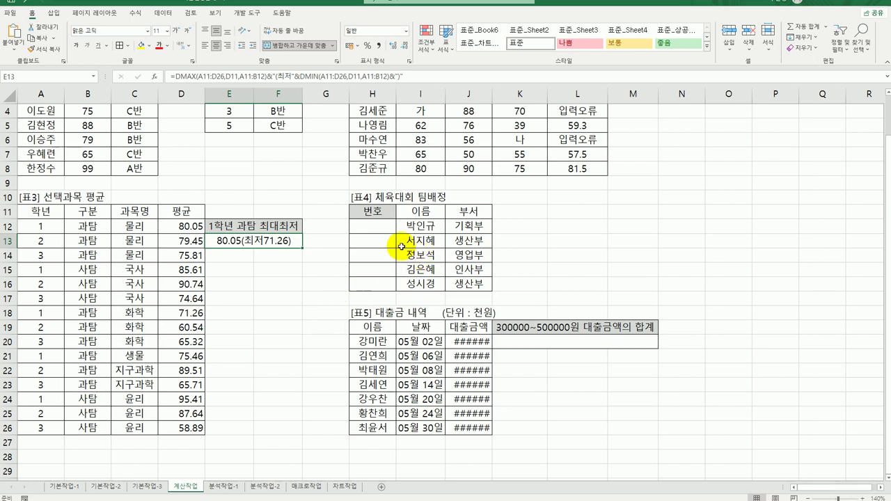
Step: Auto-fit column J to its contents and enter =ROW() in 표4's first 번호 cell, H12
left_click(376, 227)
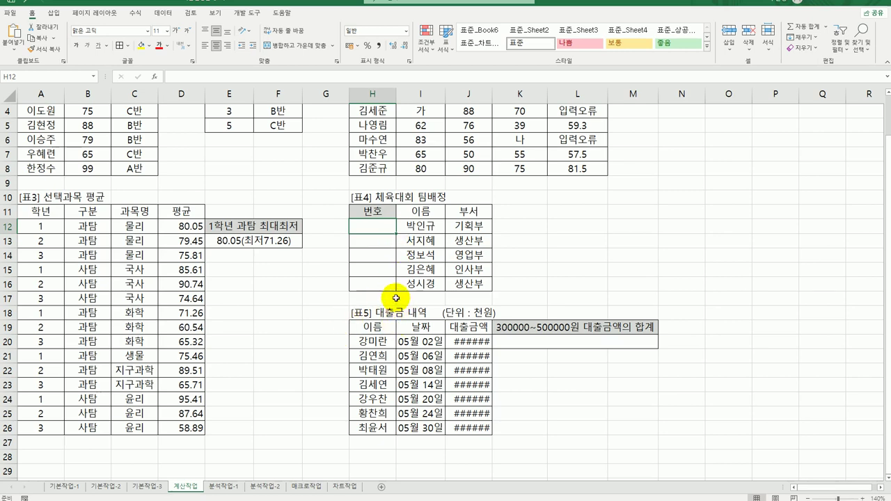
double_click(492, 93)
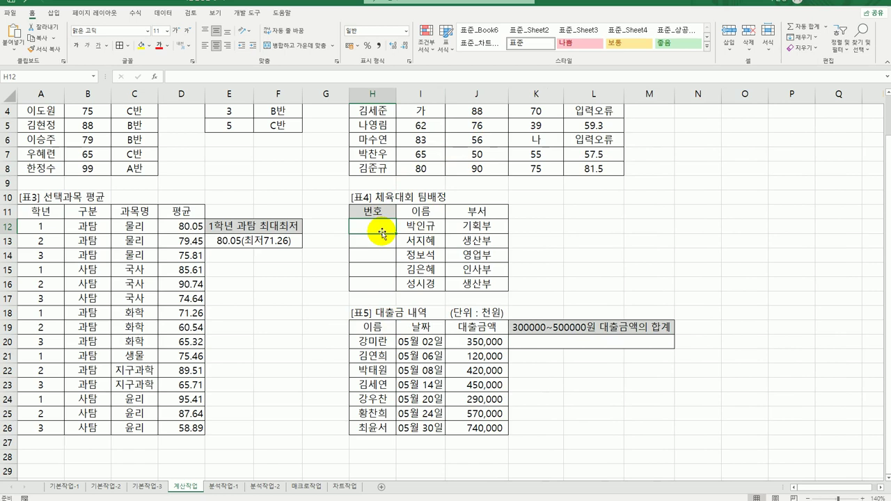
type("=개")
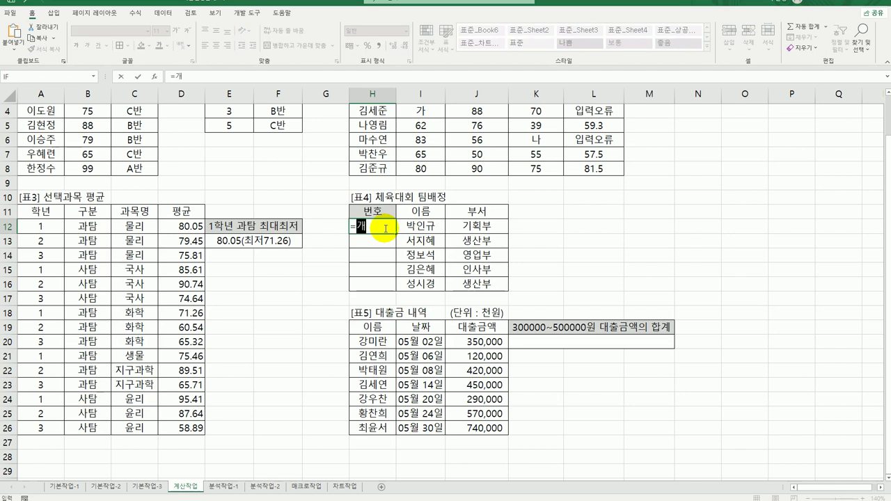
key("BackSpace")
type("o")
key("BackSpace")
type("r")
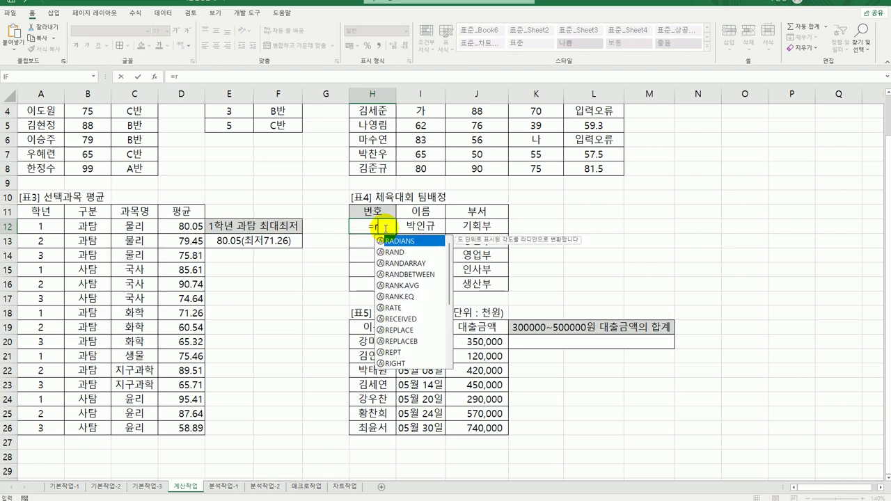
type("ow(")
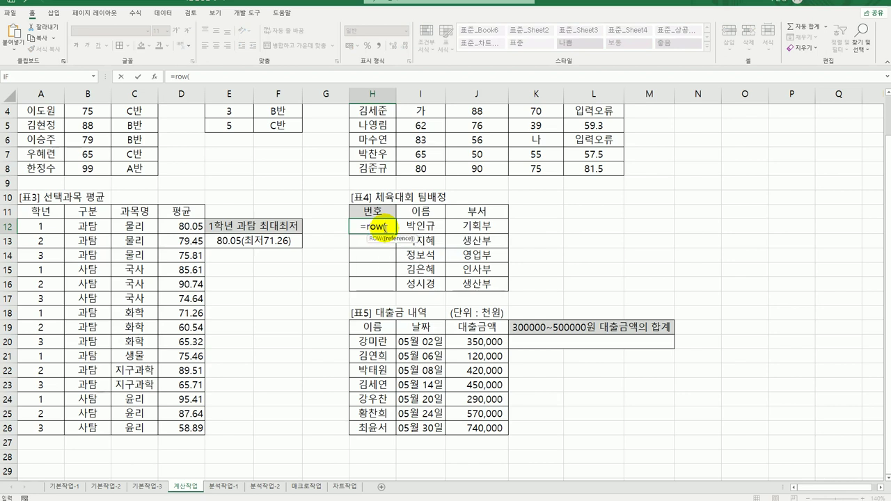
type(")")
key("Return")
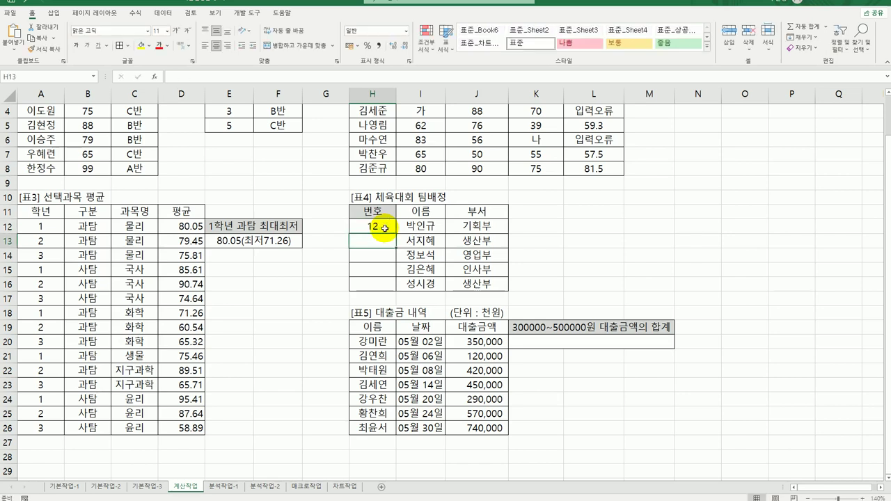
Step: Change H12's formula to =ROW()-11 and fill it down the 번호 column through H16
left_click_drag(385, 228, 56, 226)
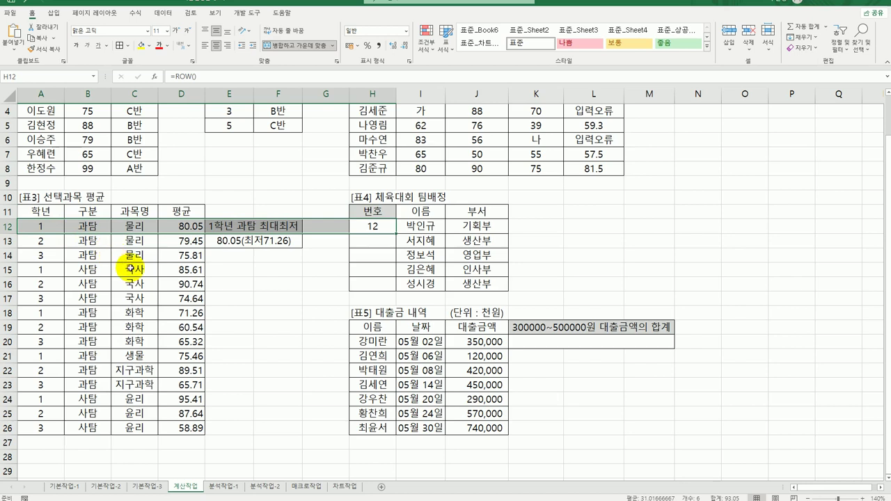
left_click(369, 226)
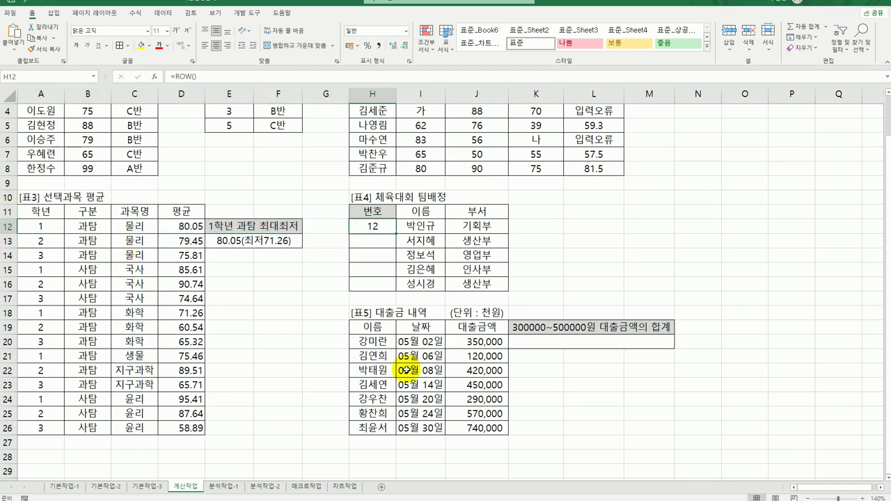
double_click(382, 226)
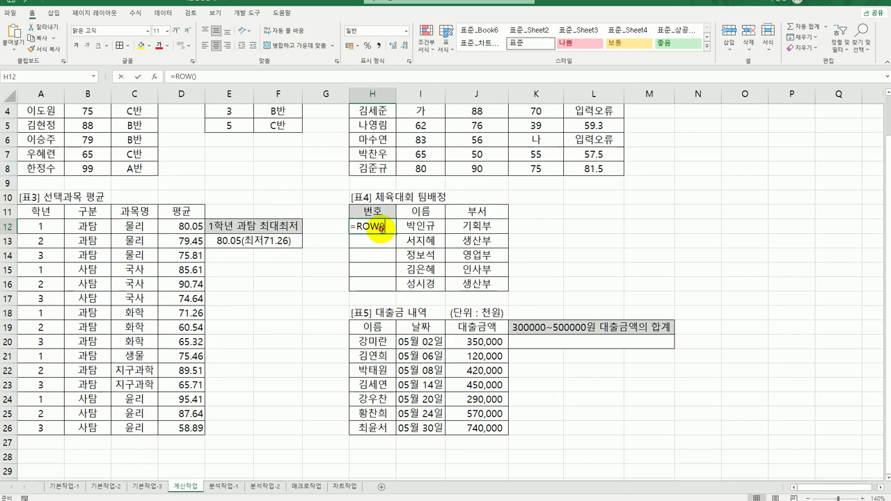
key("Right")
type("-")
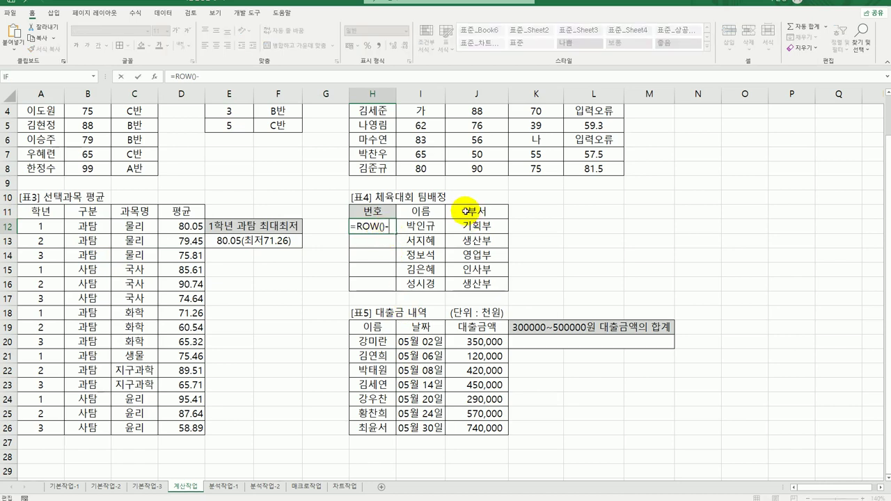
type("11")
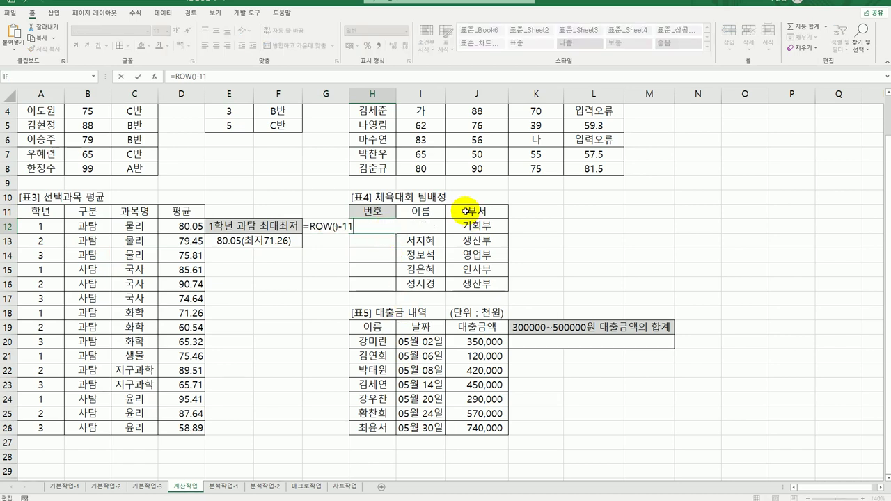
key("Return")
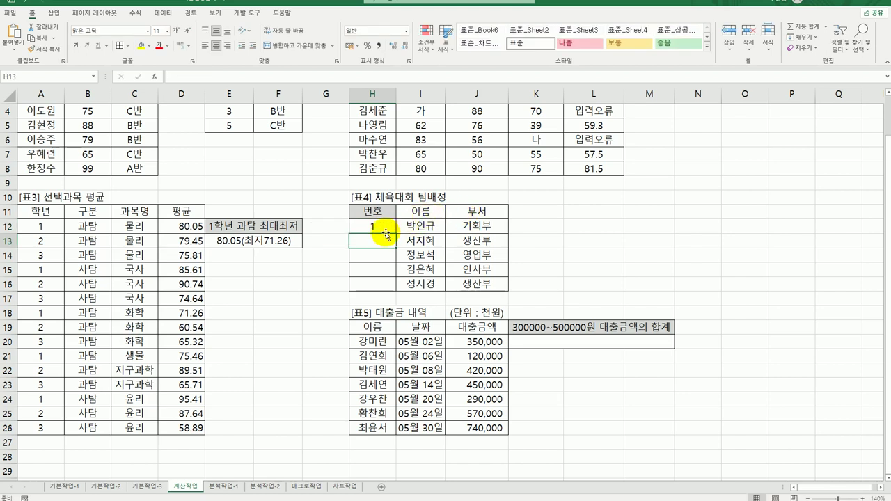
left_click(382, 227)
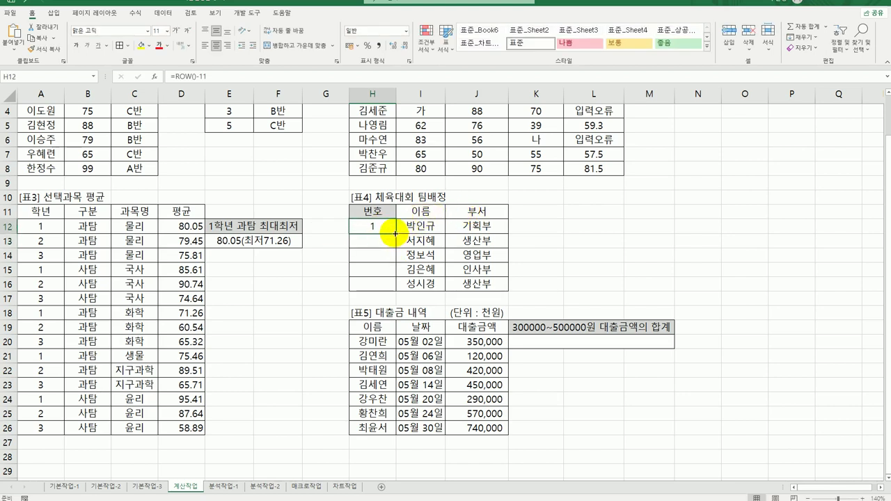
left_click_drag(395, 234, 390, 287)
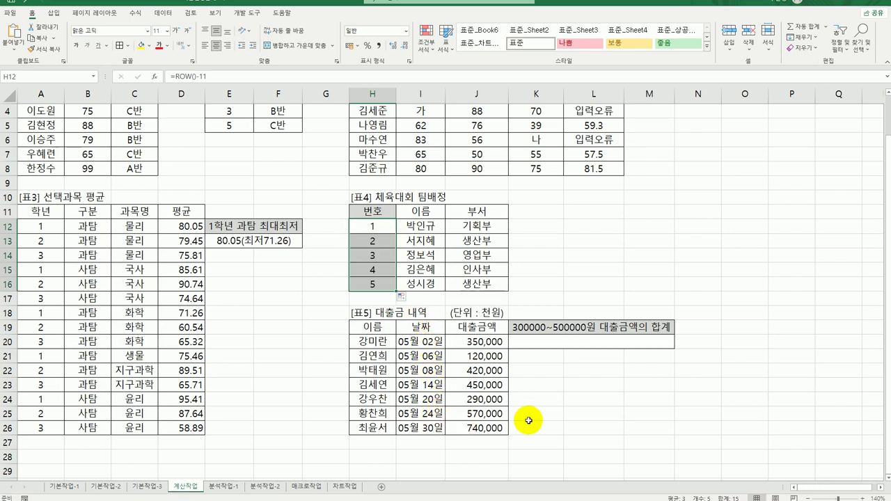
Step: Start a SUMIFS function in 표5's total cell K20 with the 대출금액 values J20:J26 as the sum range
left_click(476, 341)
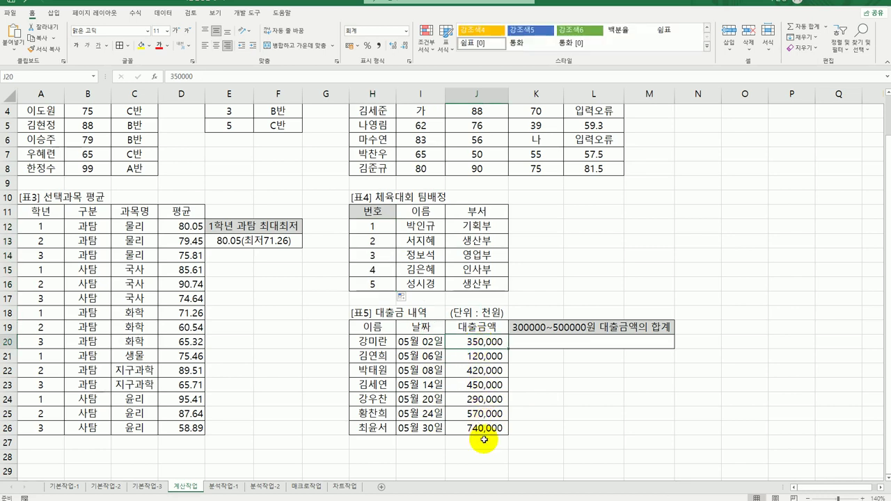
left_click(562, 340)
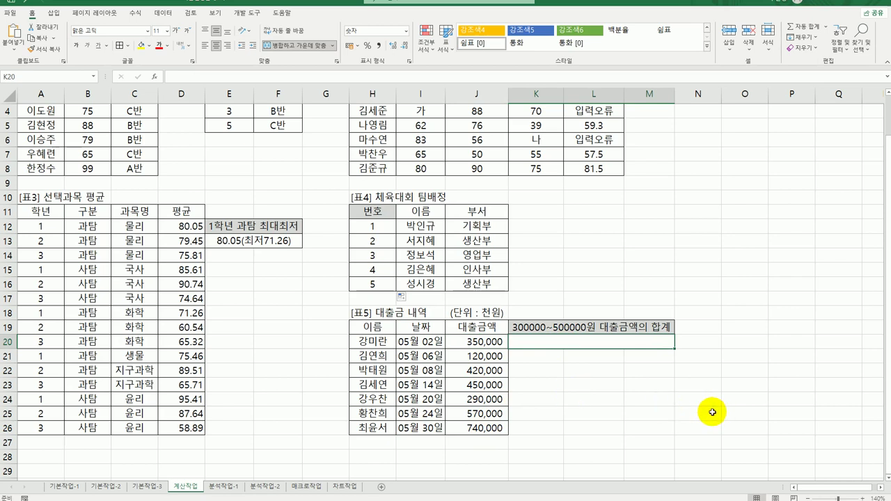
type("=sumif")
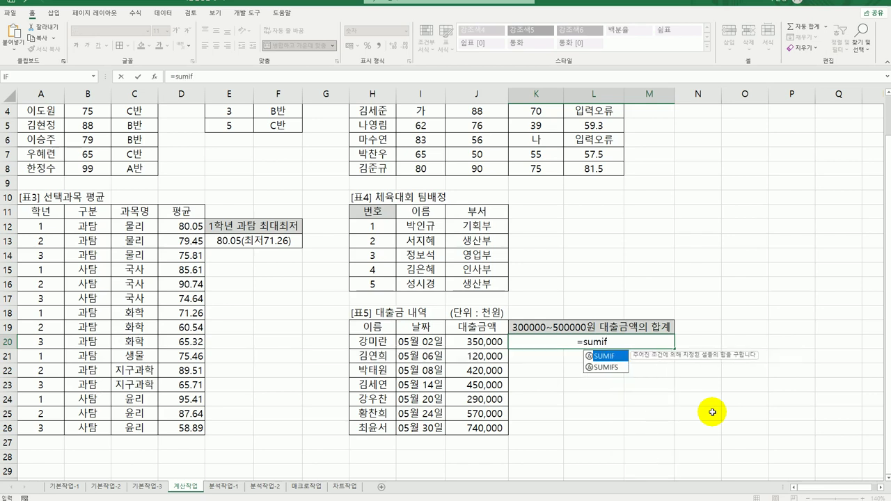
double_click(603, 367)
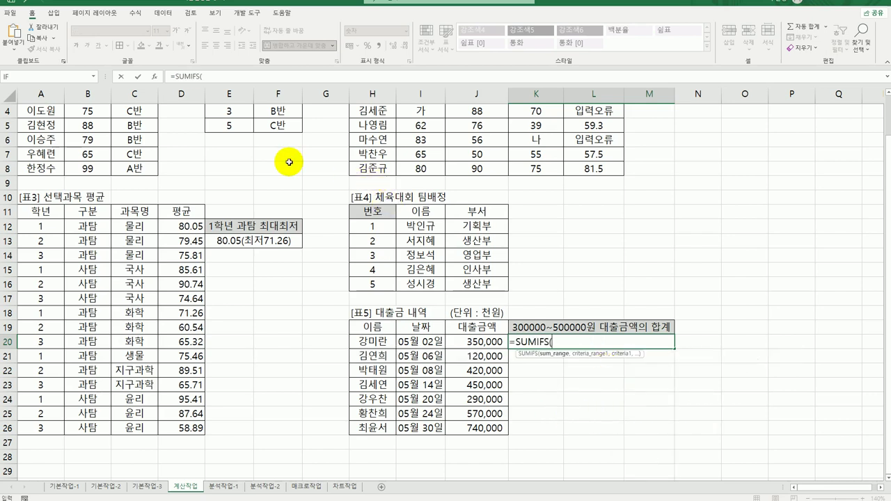
left_click(155, 76)
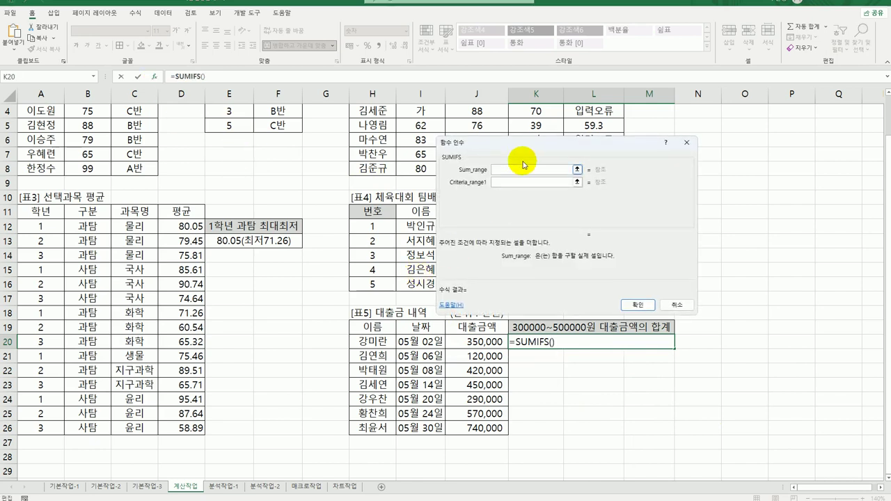
left_click_drag(525, 147, 557, 112)
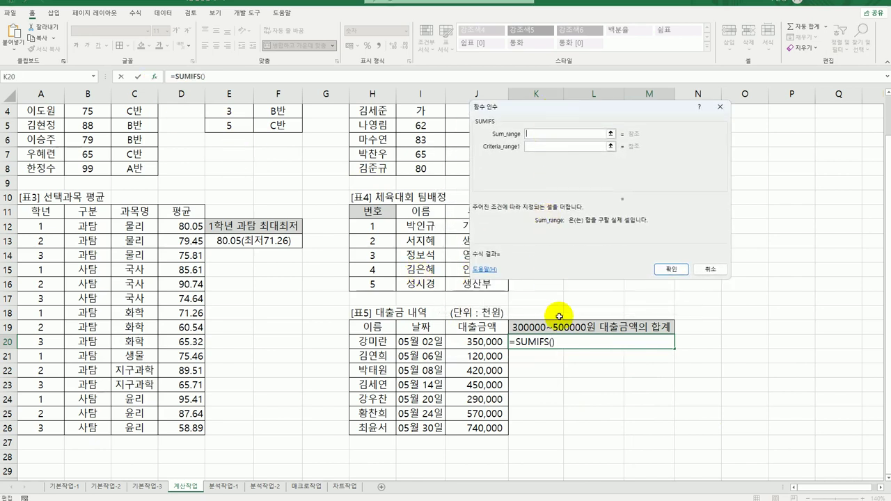
left_click_drag(497, 341, 499, 429)
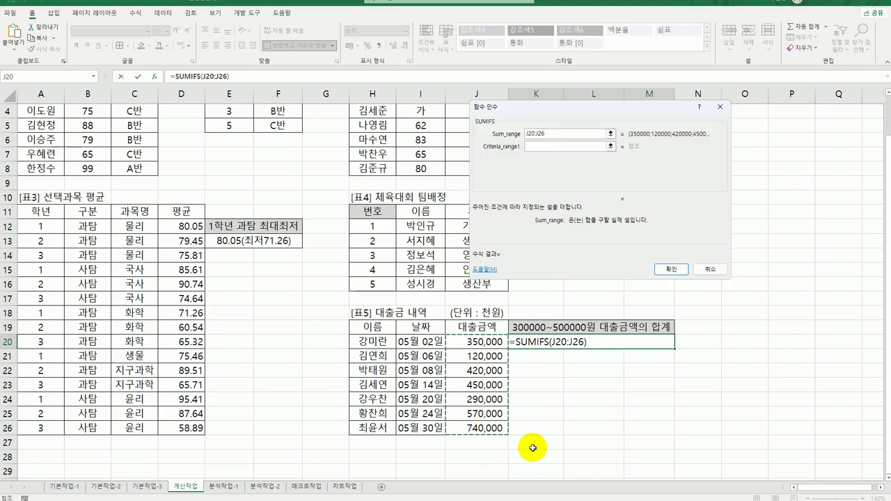
Step: Set the SUMIFS function's first condition to range J20:J26 with the criterion >=300000
left_click(533, 147)
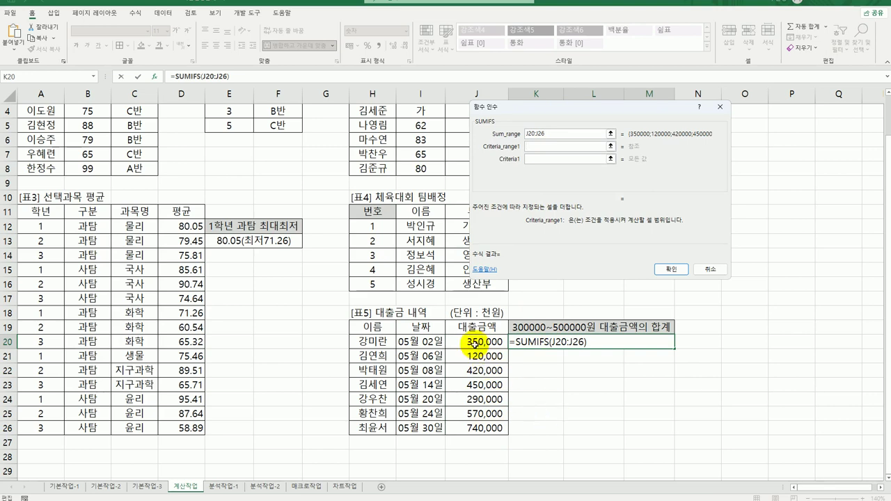
left_click_drag(472, 342, 474, 429)
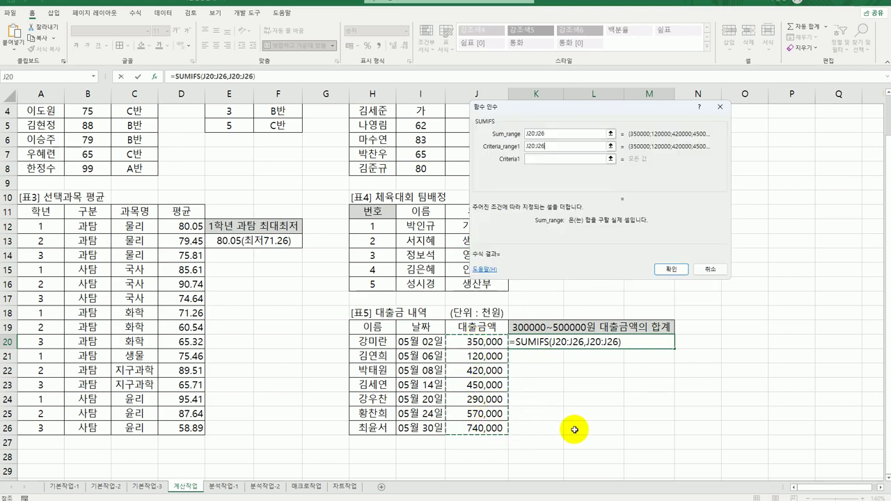
left_click(534, 161)
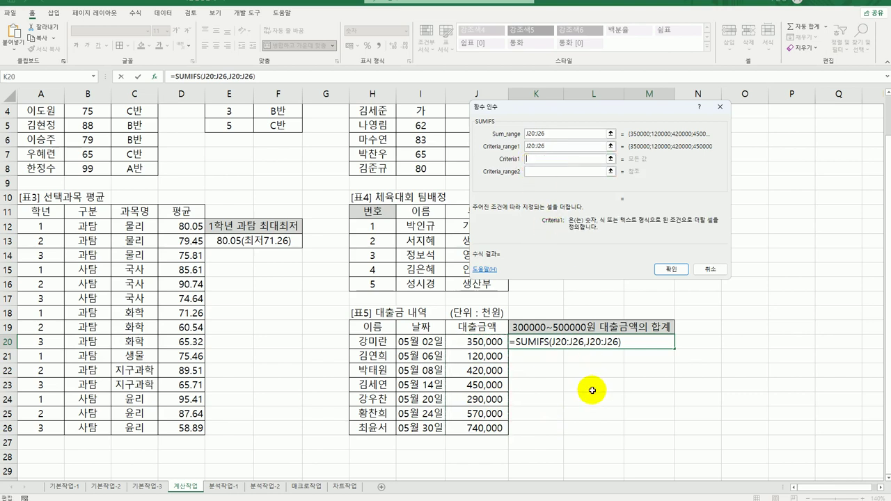
type(">=")
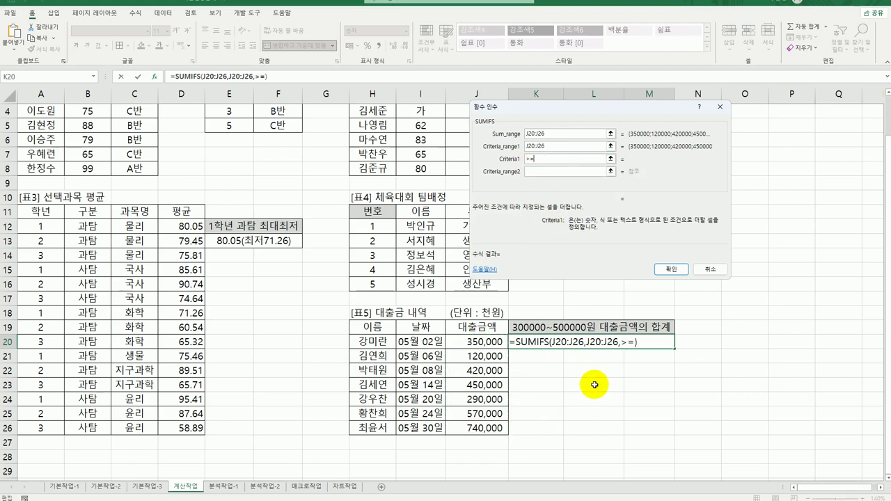
type("300000")
Step: Add a second SUMIFS condition on J20:J26 with the criterion <=500000 and complete K20's formula
left_click(542, 170)
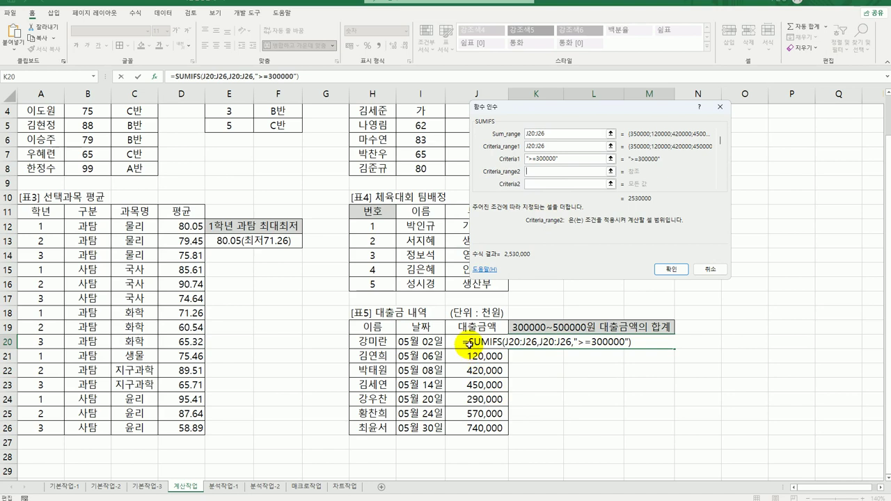
left_click(466, 340)
left_click_drag(466, 340, 473, 426)
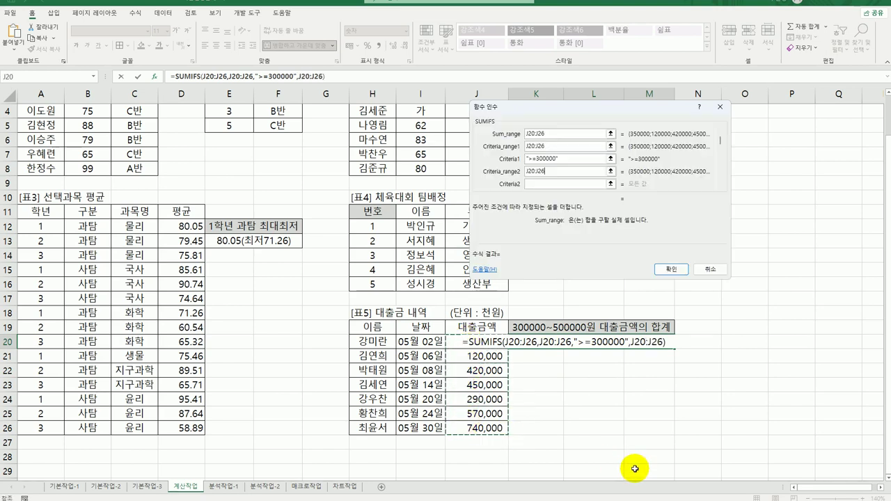
left_click(541, 183)
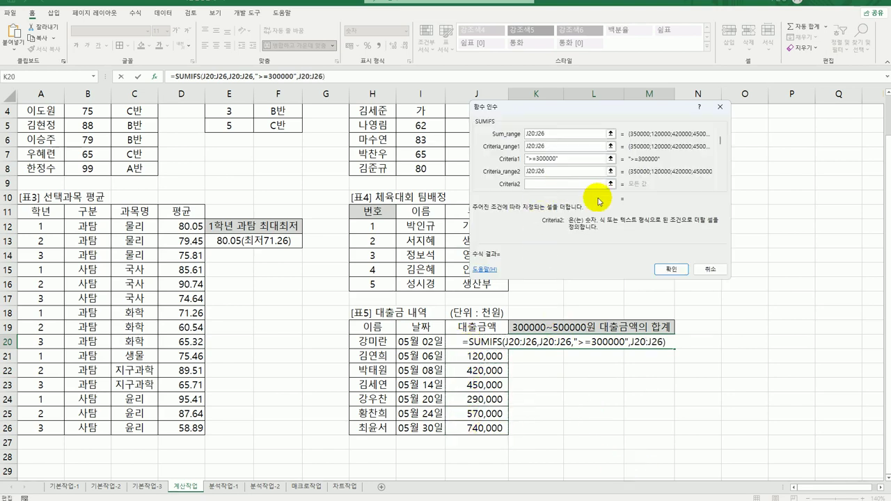
type("<=500000")
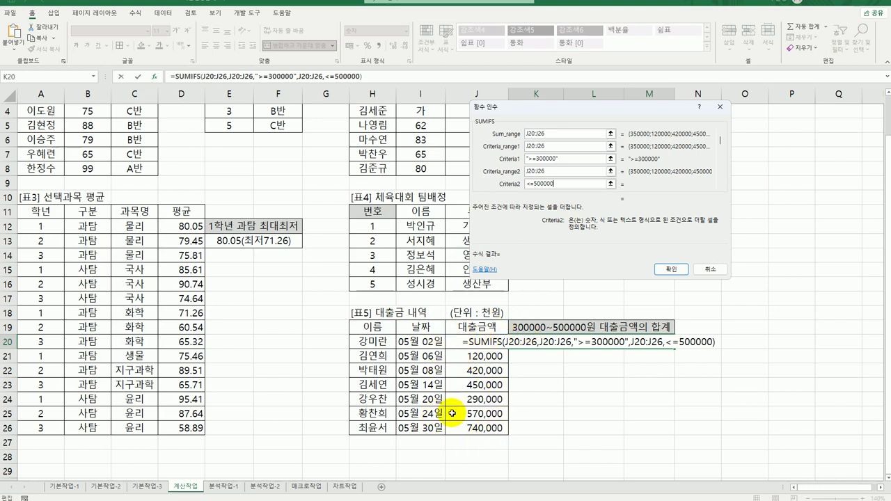
left_click(667, 270)
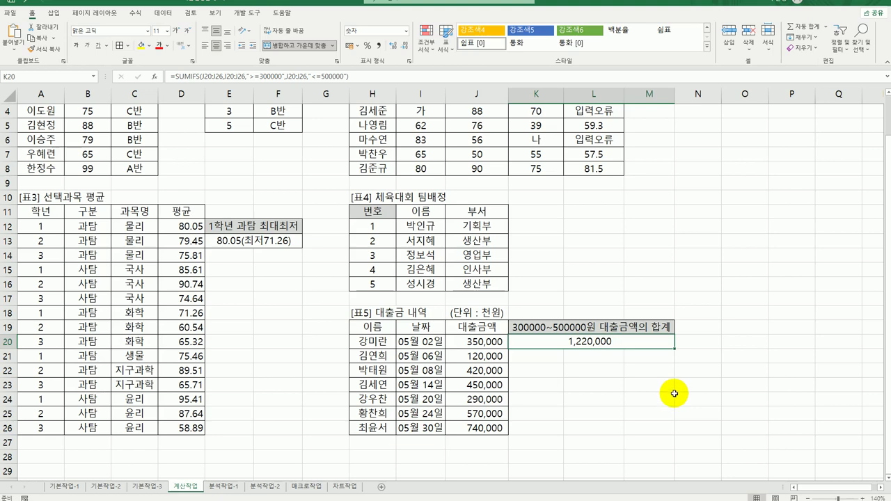
Step: Open the 분석작업-1 sheet and sort the 전국 연합학력평가 table by 선택과목 in ascending order
scroll(674, 395, "up", 1)
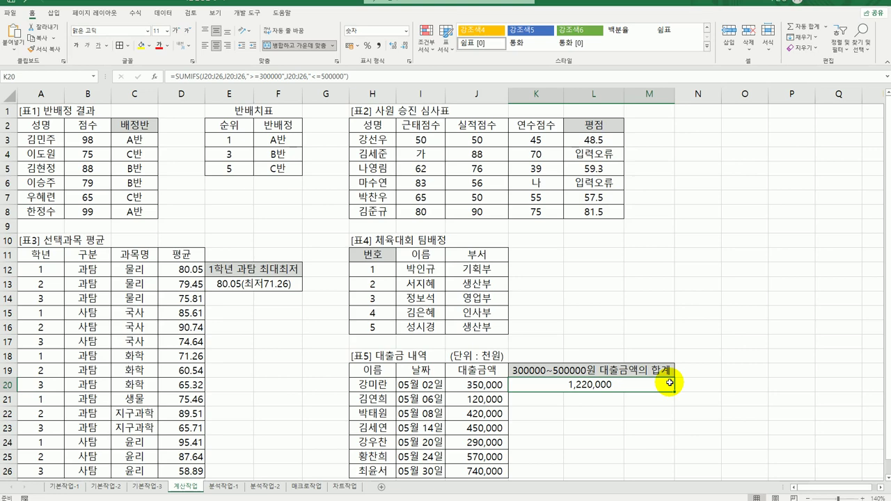
scroll(686, 279, "down", 2)
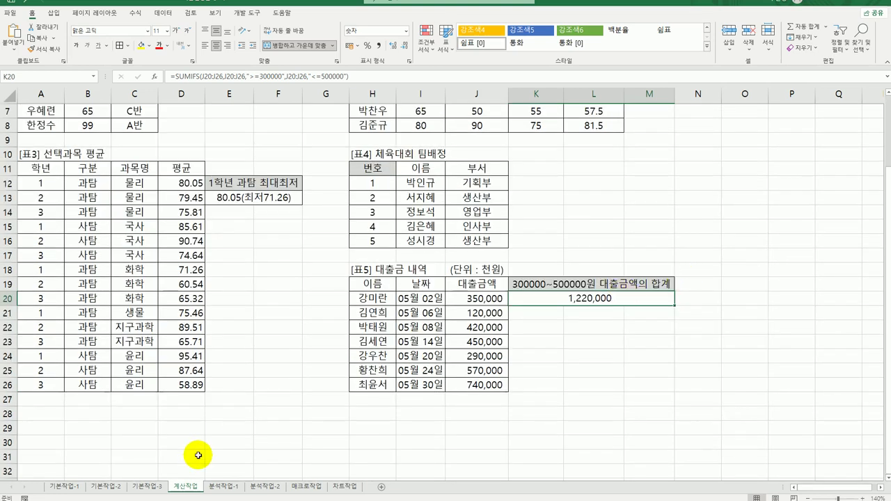
left_click(236, 486)
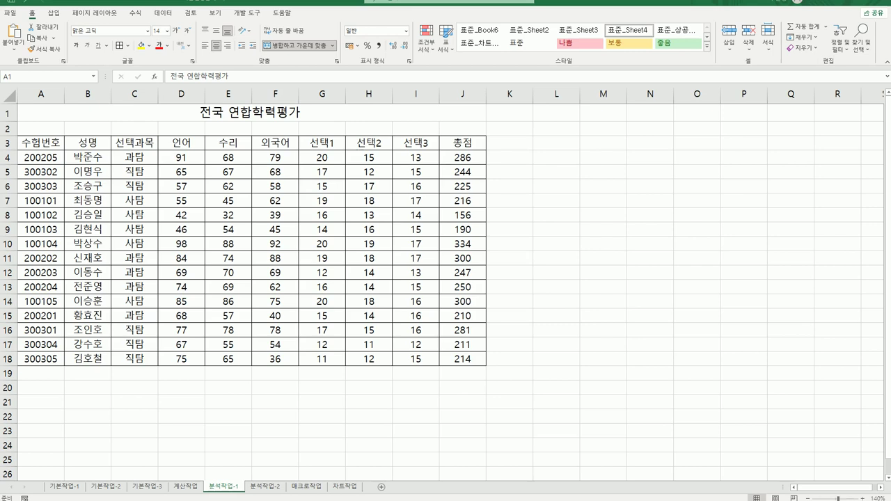
left_click(139, 143)
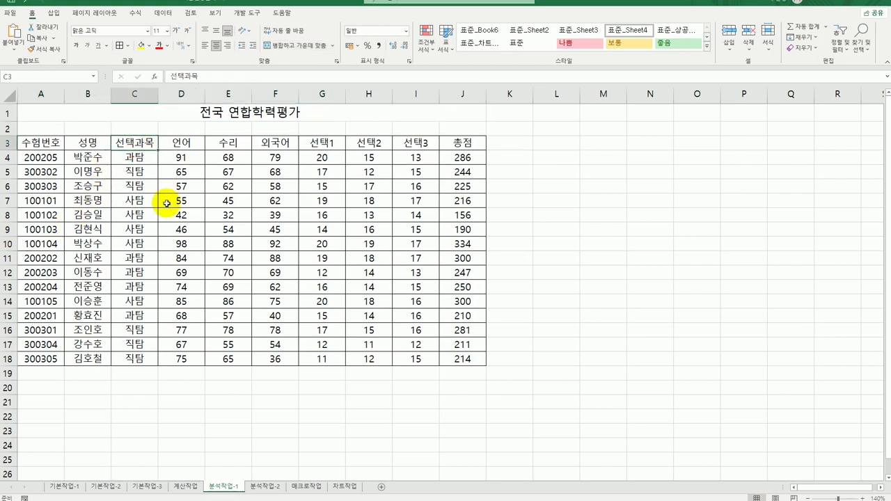
left_click(166, 12)
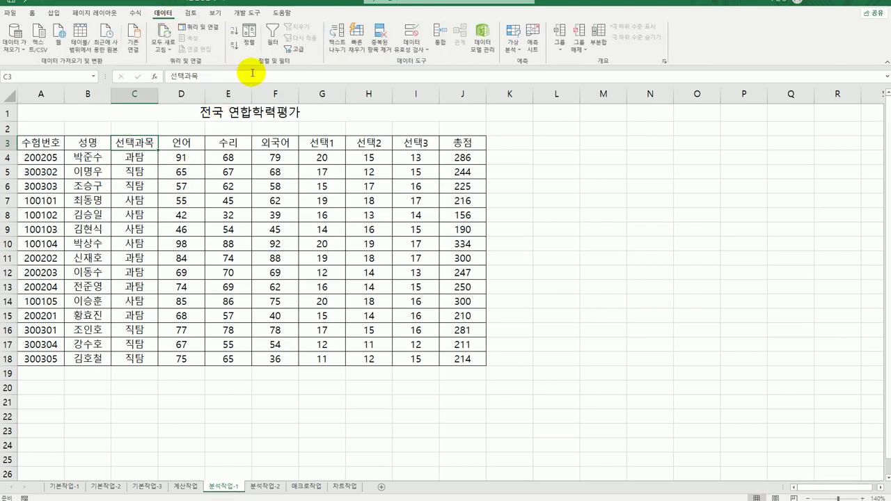
left_click(232, 35)
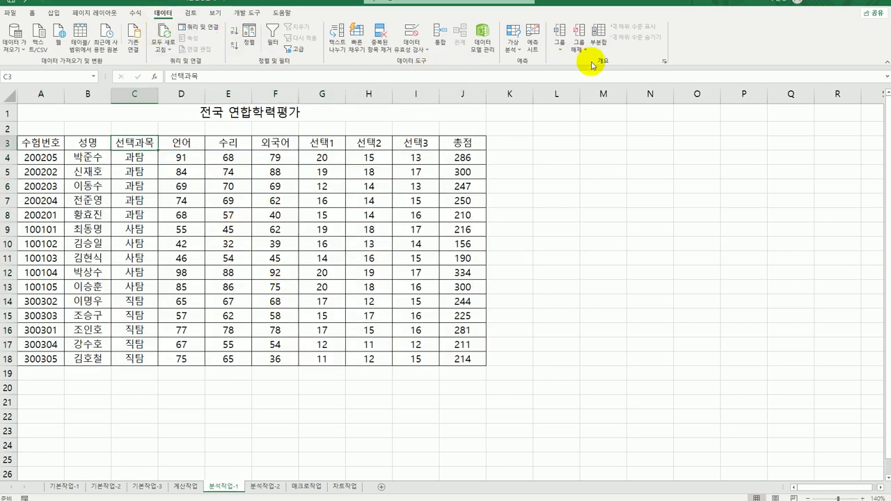
Step: Start a subtotal on the 전국 연합학력평가 table, grouped by 선택과목
left_click(597, 34)
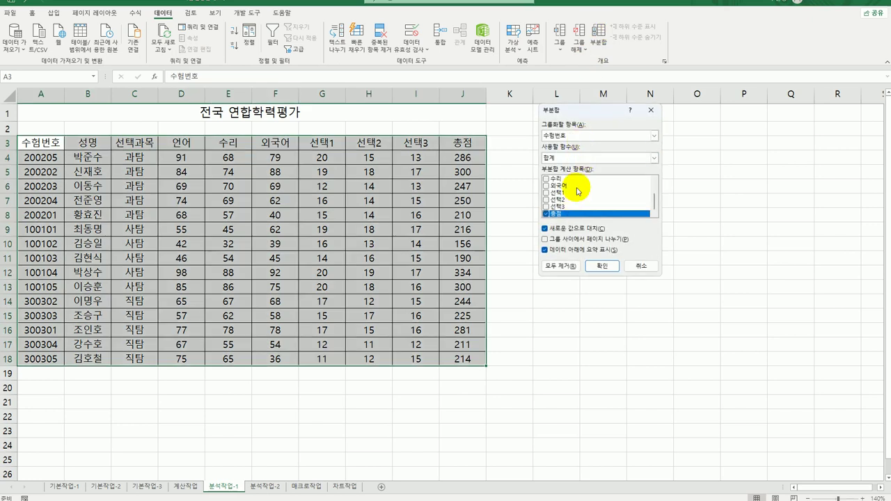
left_click_drag(569, 112, 563, 144)
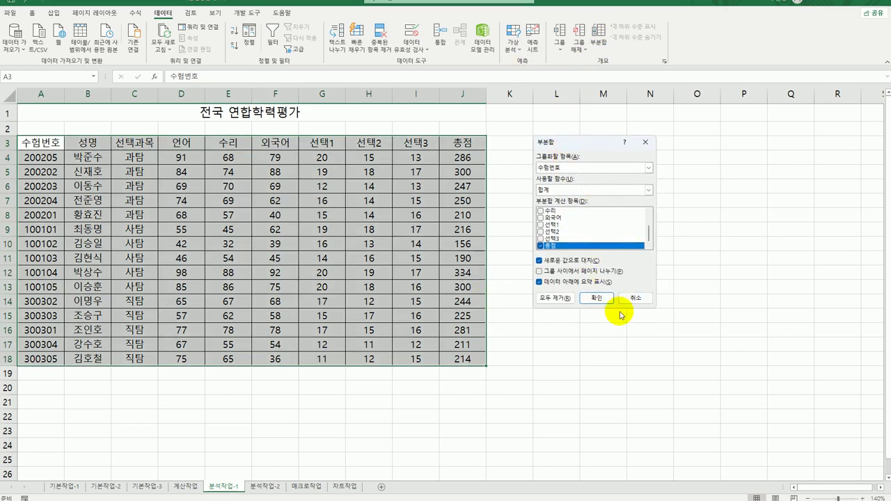
left_click(563, 169)
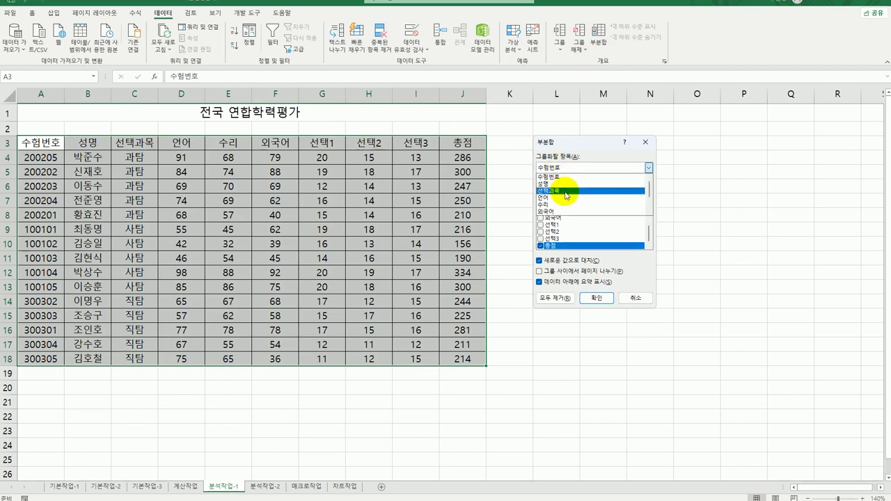
left_click(565, 190)
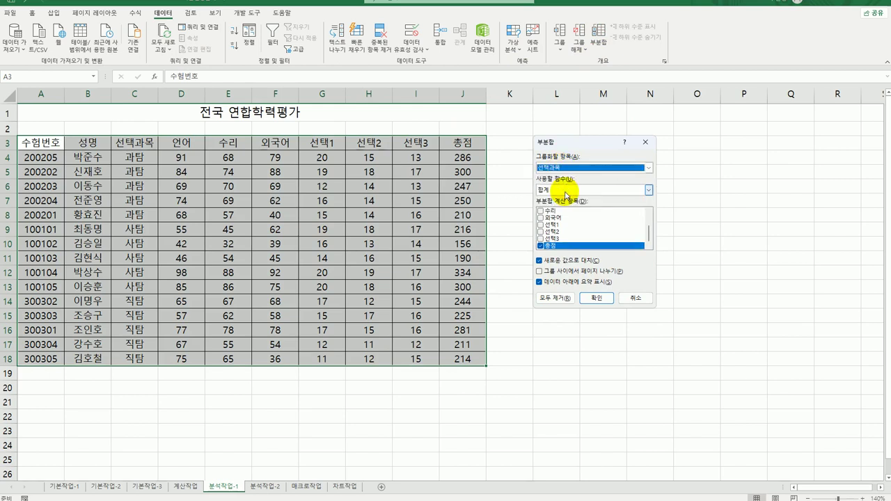
Step: Apply 합계 subtotals to 언어, 수리, 외국어, 선택1, 선택2 and 선택3, excluding 총점
left_click(546, 246)
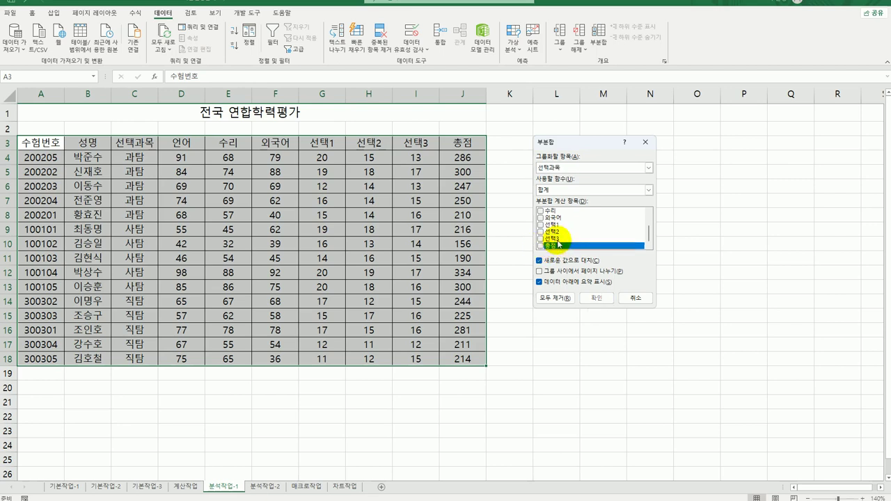
scroll(558, 241, "up", 2)
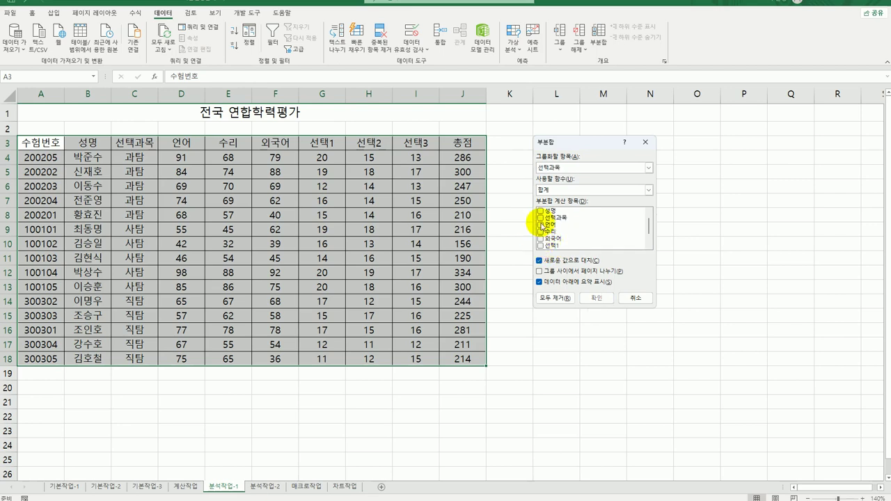
left_click(541, 225)
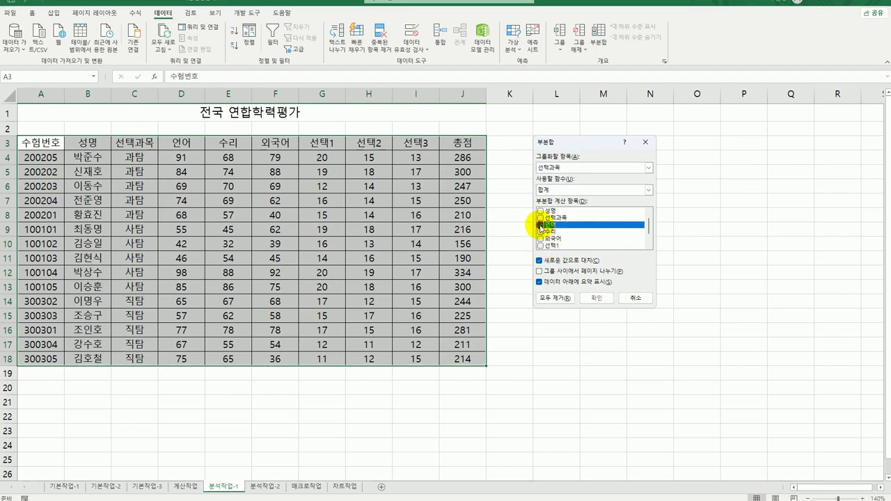
left_click(541, 231)
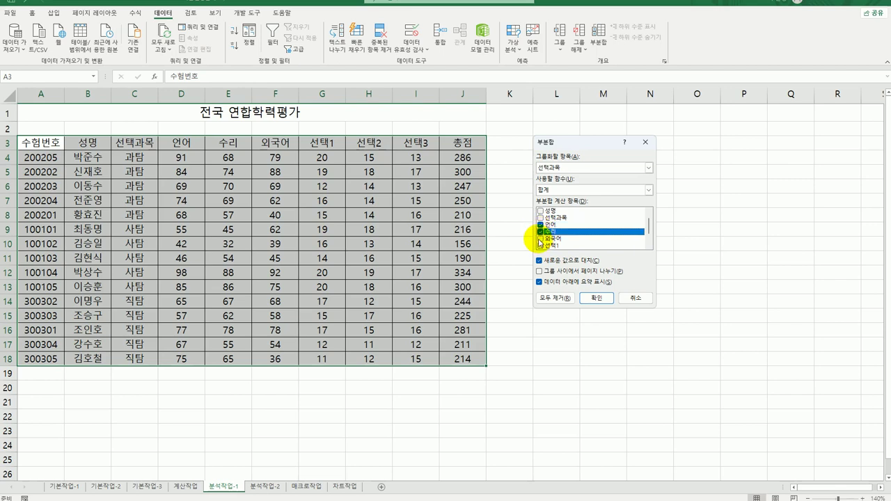
left_click(540, 238)
left_click(540, 245)
scroll(540, 246, "down", 1)
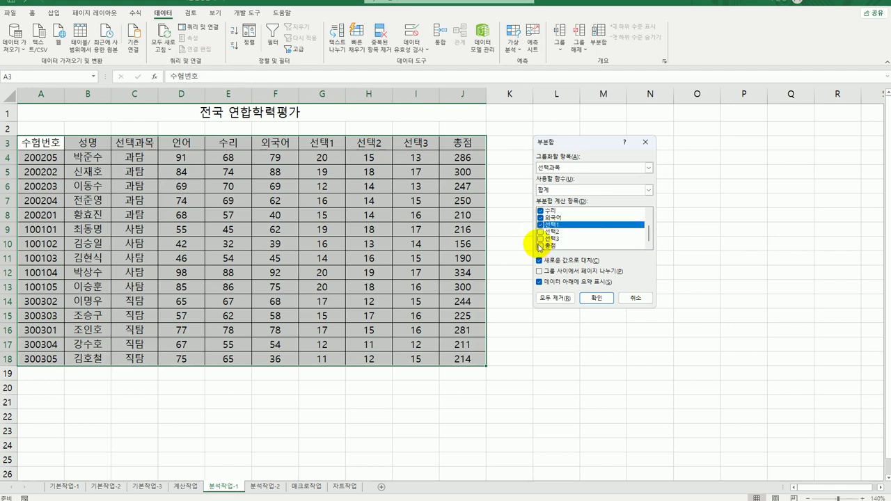
left_click(540, 231)
left_click(540, 239)
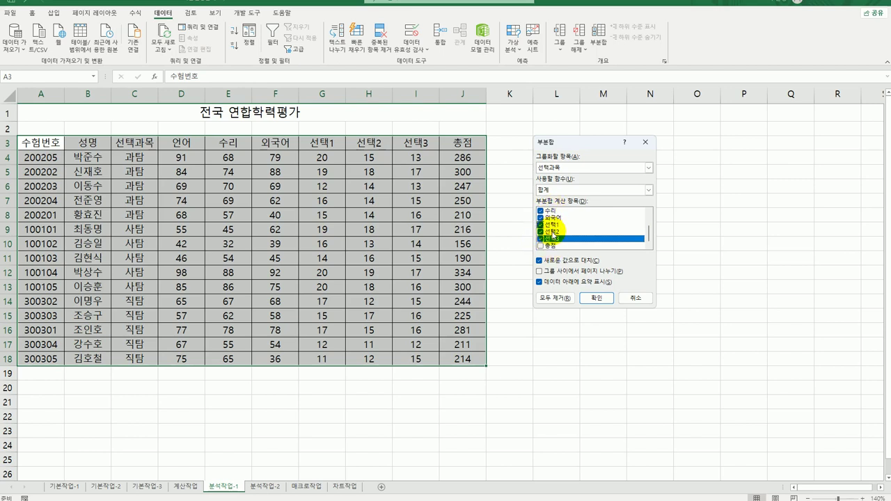
left_click(607, 299)
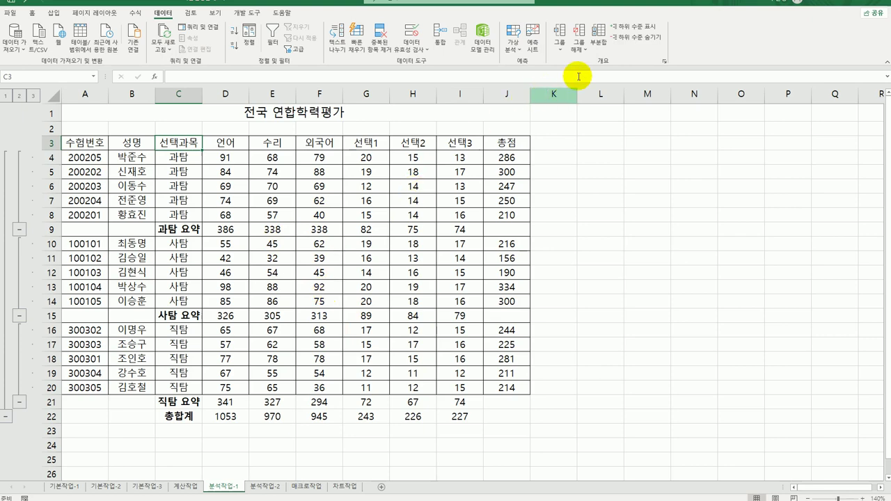
Step: Remove all the 합계 subtotals and create subtotals by 선택과목 with the 최대 function instead
left_click(598, 35)
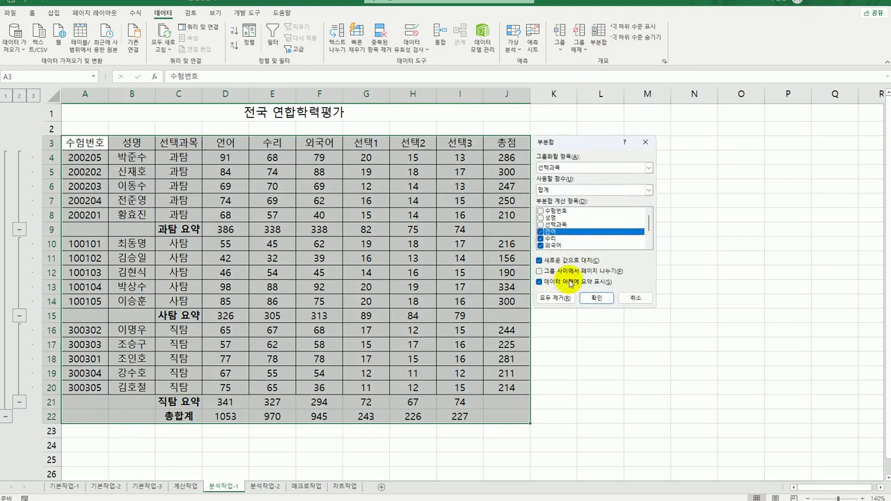
left_click(557, 299)
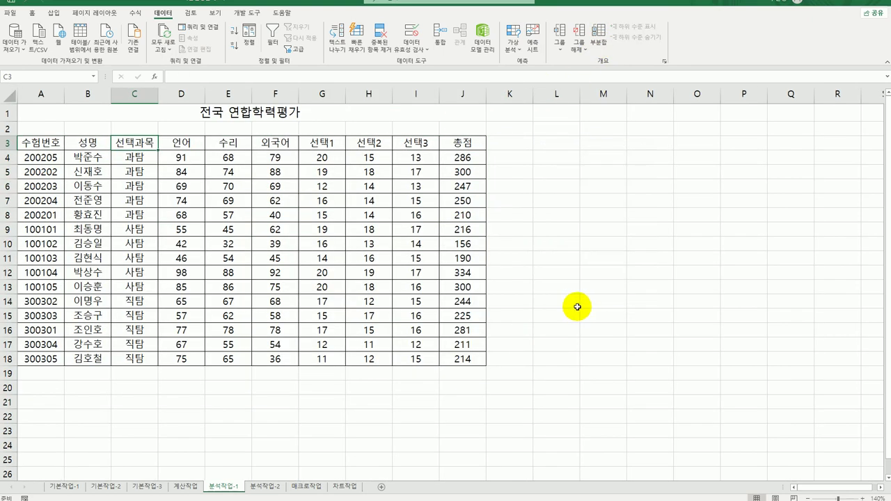
left_click(598, 35)
left_click(621, 189)
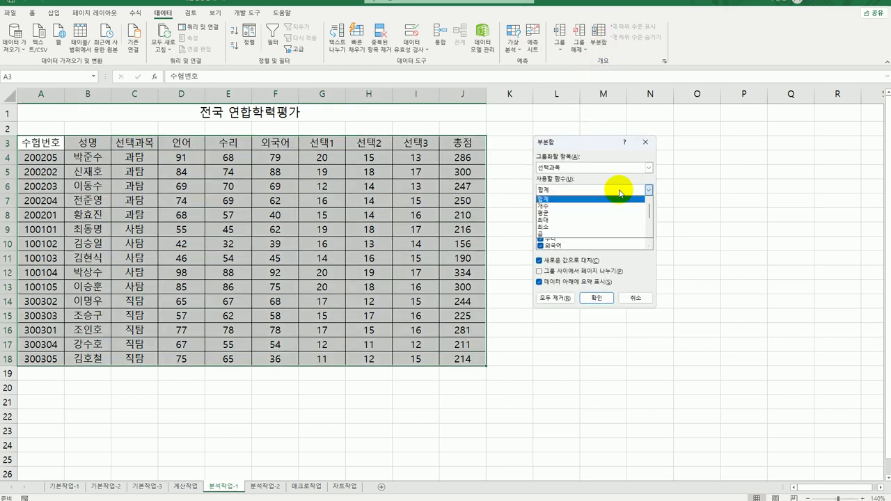
left_click(608, 221)
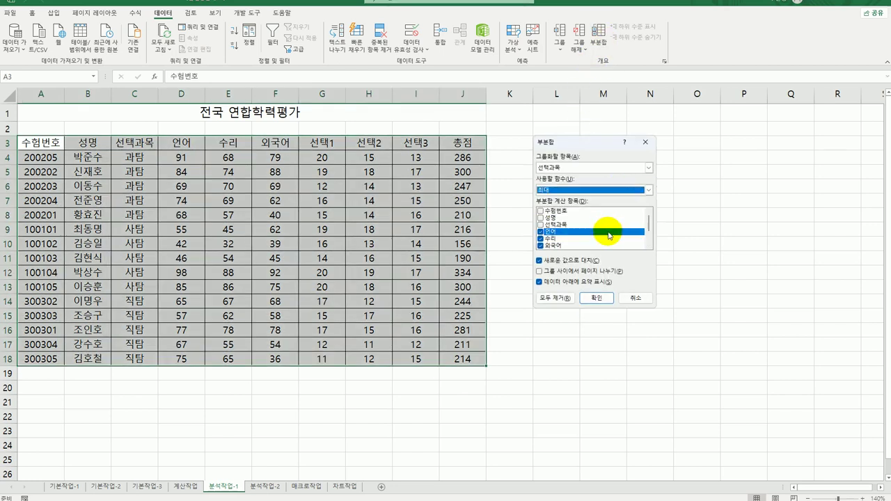
left_click(597, 299)
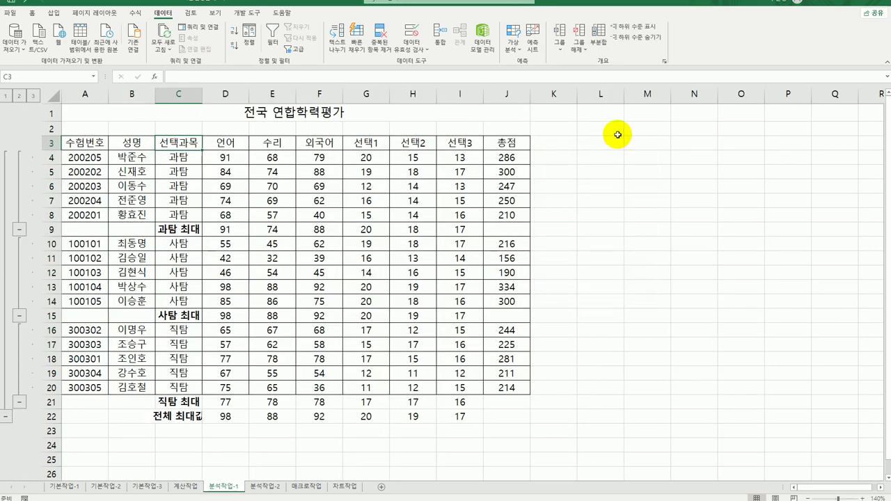
Step: Add a second subtotal level using the 최소 function, without replacing the existing 최대 subtotals
left_click(599, 43)
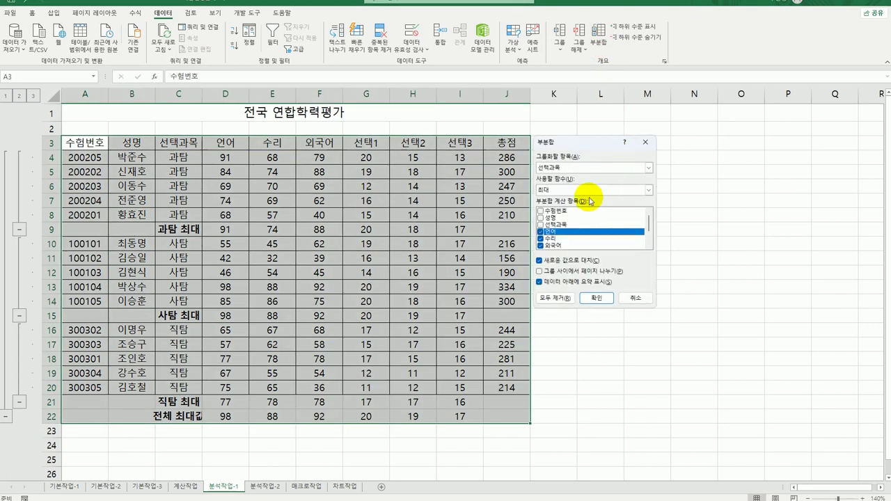
left_click(578, 191)
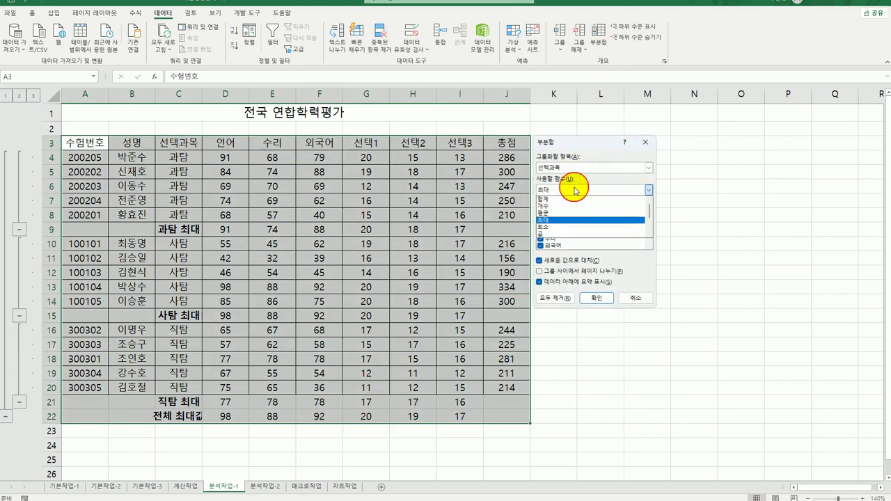
left_click(561, 228)
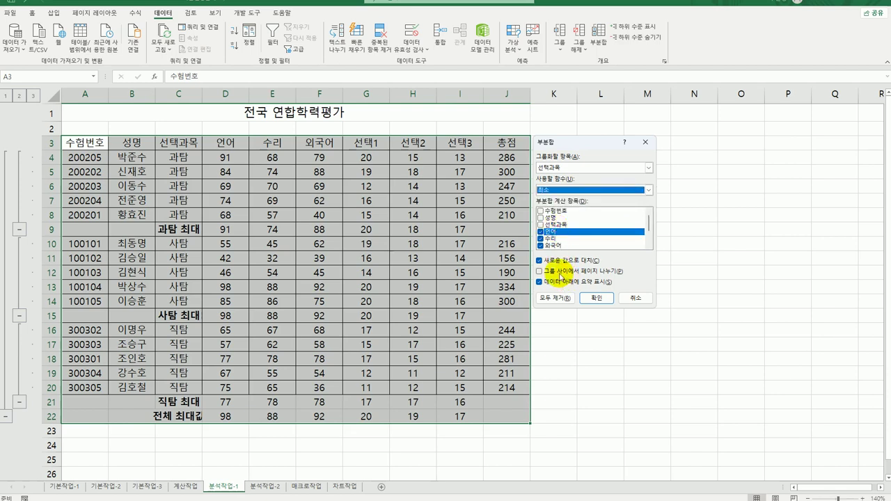
left_click(552, 262)
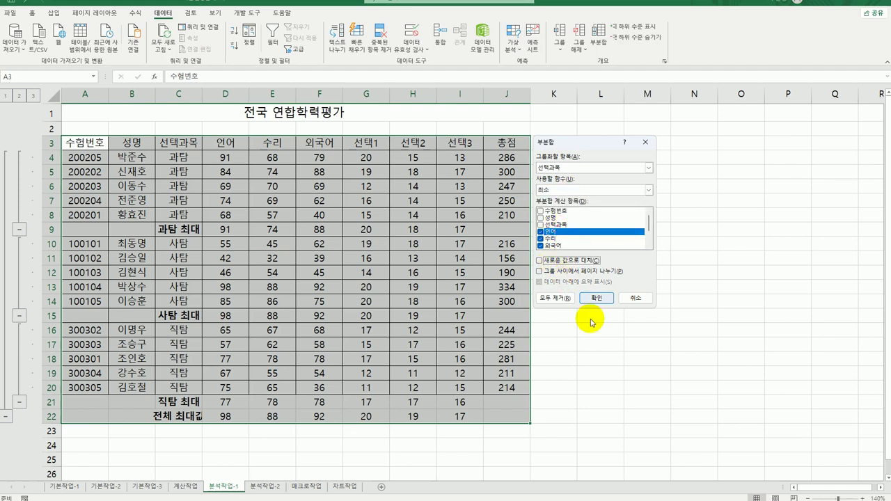
left_click(596, 298)
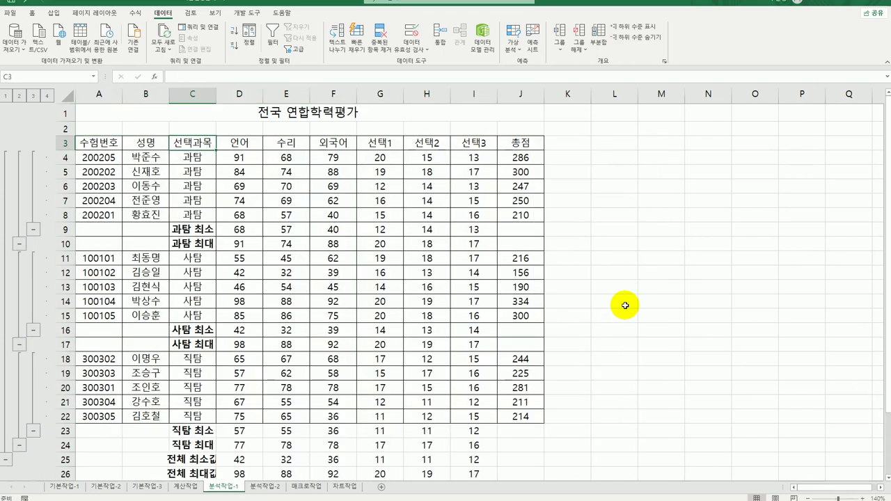
Step: Auto-fit the width of the 선택과목 column C to its subtotal labels
scroll(623, 305, "down", 1)
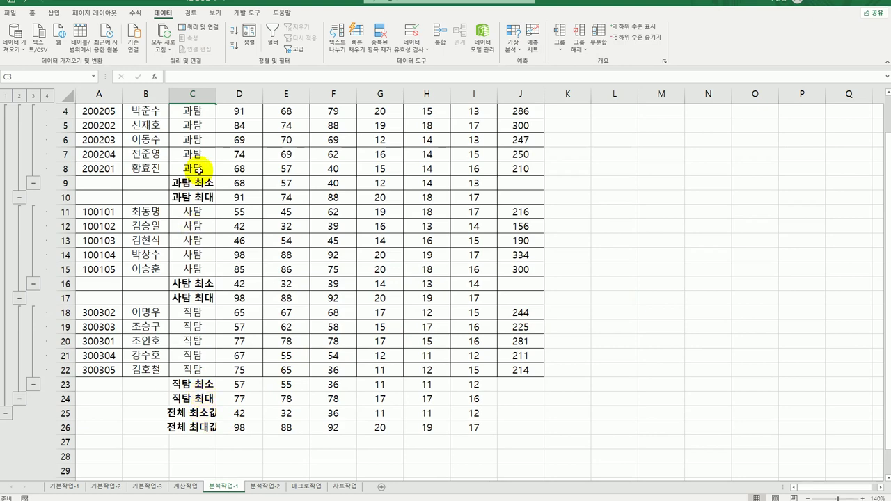
double_click(218, 92)
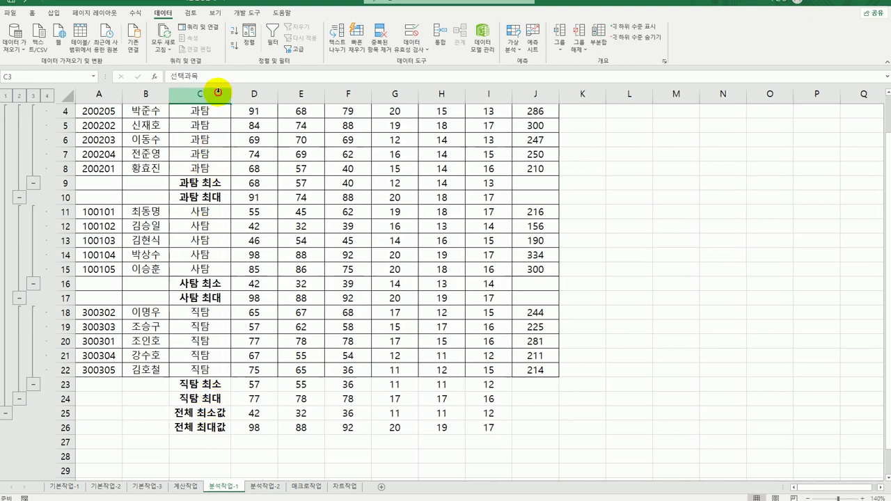
scroll(200, 284, "up", 1)
scroll(200, 284, "up", 1)
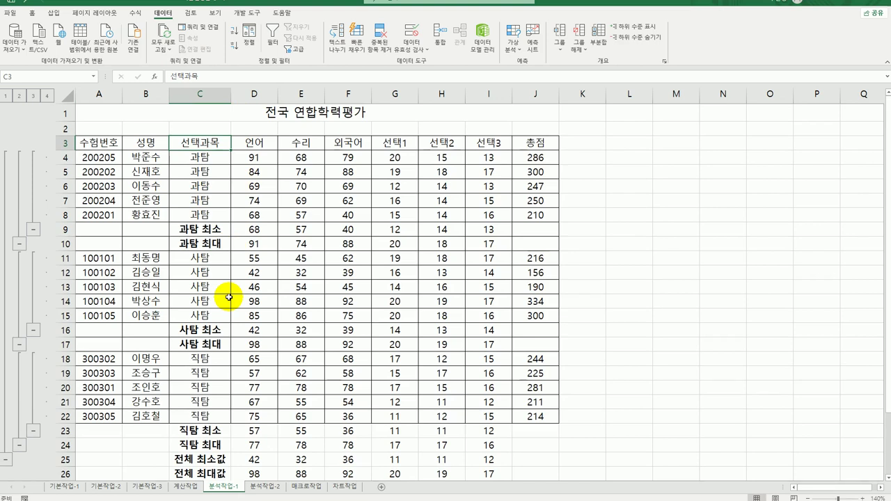
Step: On the 분석작업-2 sheet, enter 전기, 수도, 난방 and 온수 as the 항목 entries in F4:F7 of 표2
left_click(276, 490)
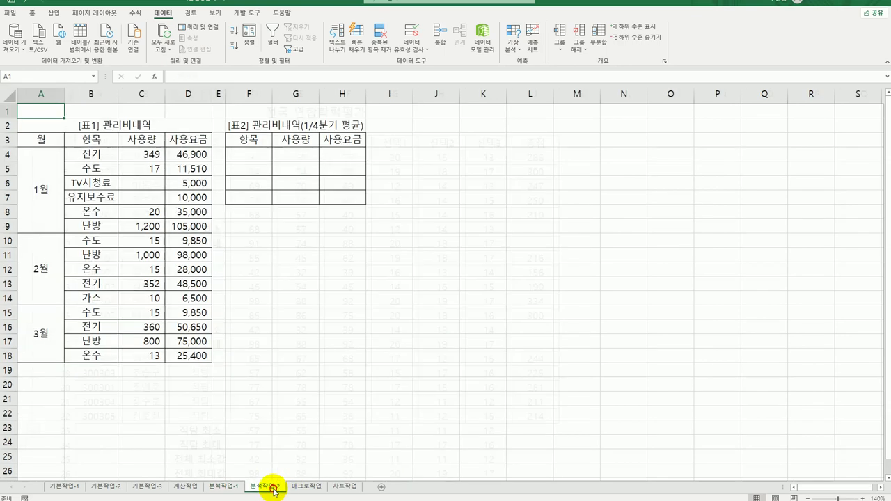
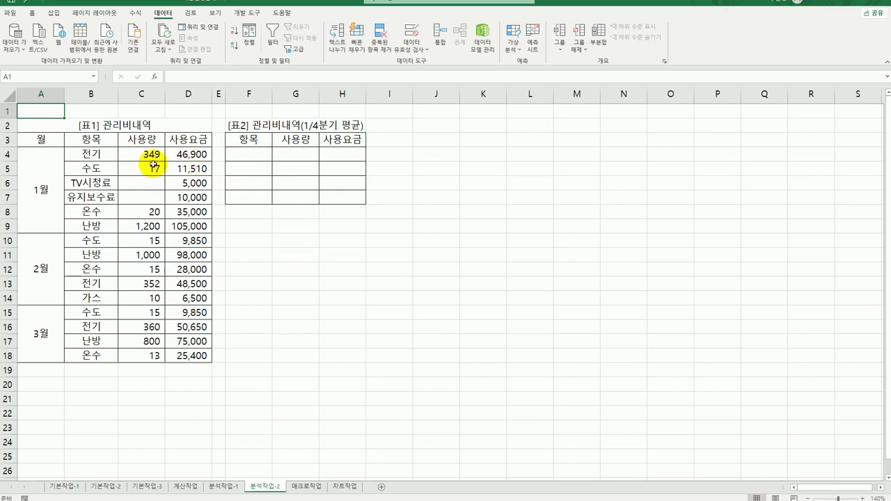
left_click(111, 153)
left_click_drag(112, 153, 72, 358)
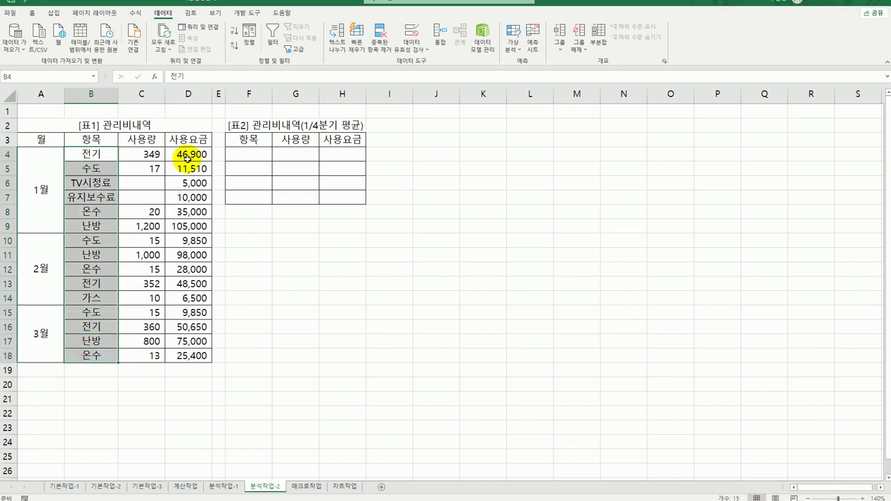
left_click(232, 155)
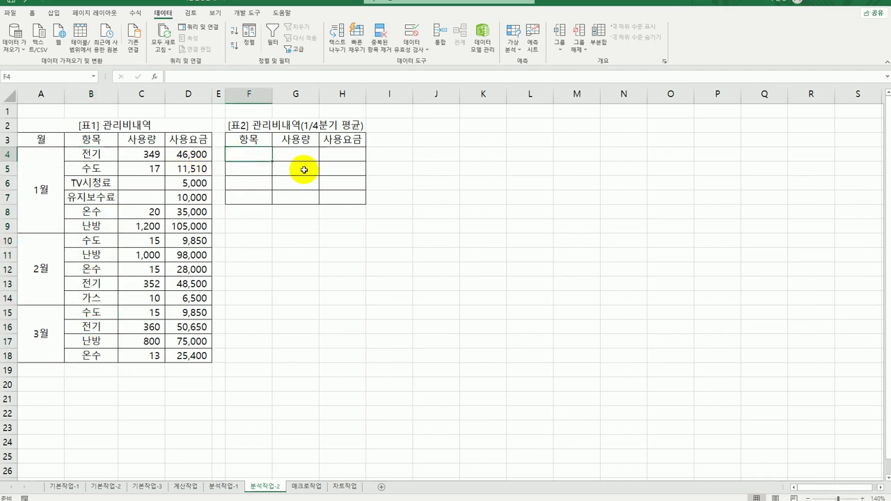
type("ㅎ")
key("BackSpace")
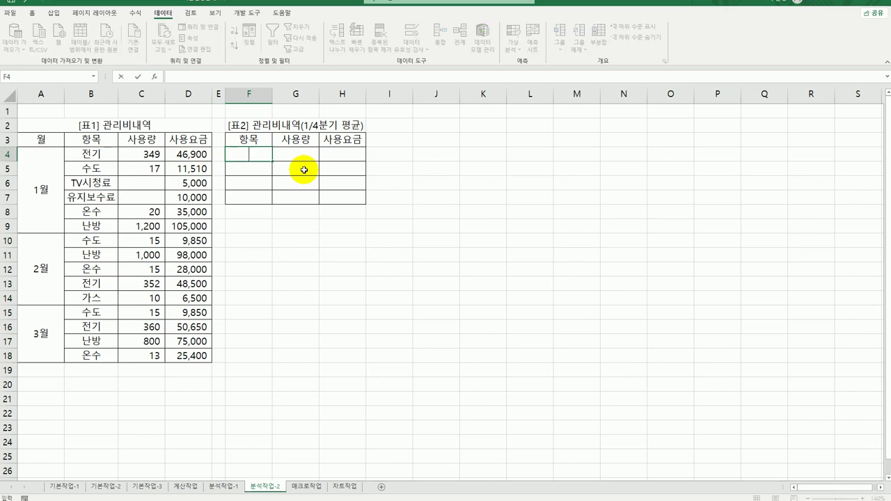
type("전기")
key("Return")
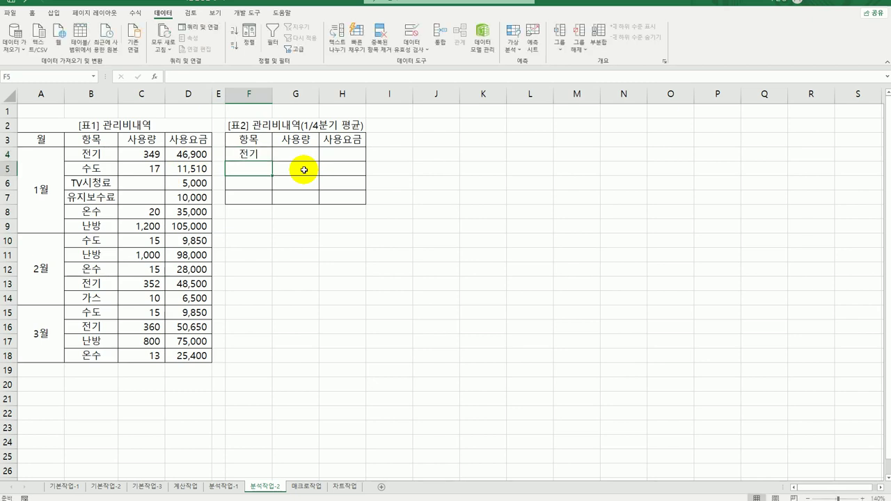
type("ㅅㅜ도")
key("Return")
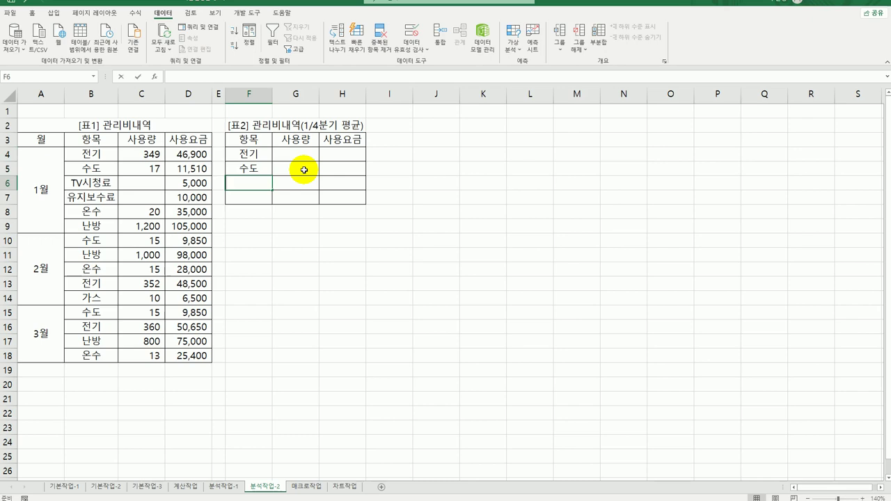
type("난방")
key("Return")
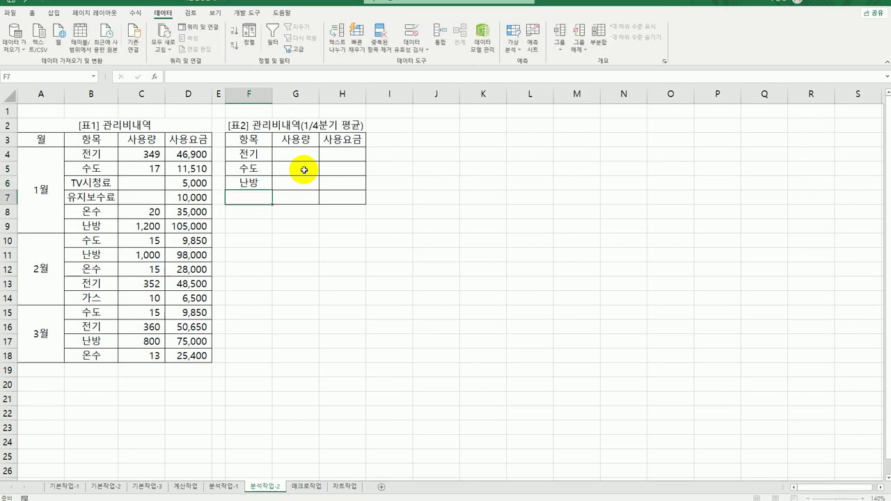
type("온수")
key("Return")
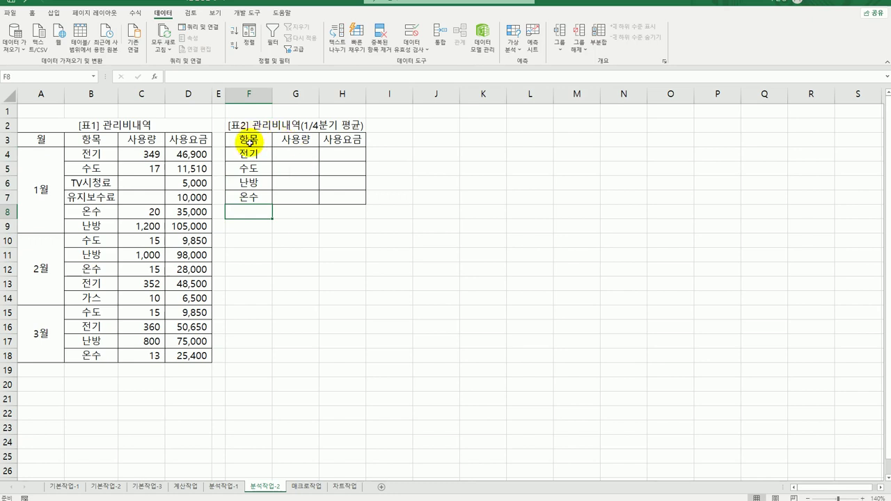
Step: Start a data consolidation (통합) into 표2's range F3:H7 using the 평균 function
left_click_drag(243, 140, 328, 205)
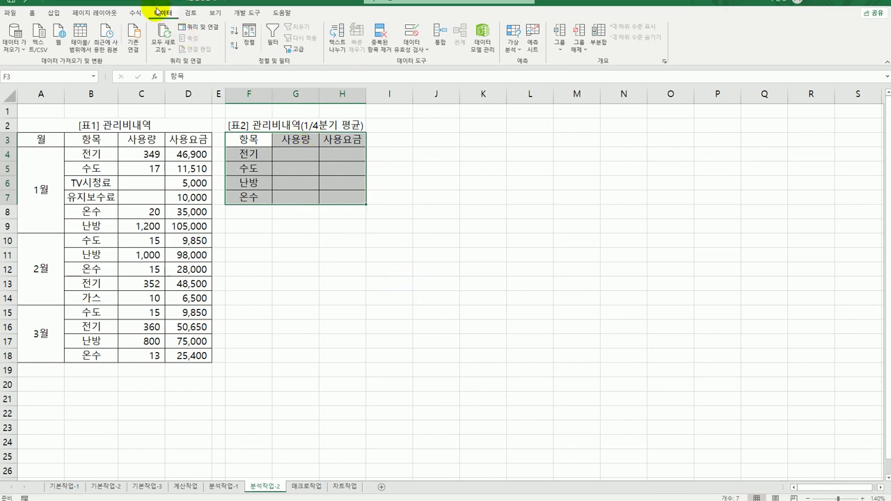
left_click(440, 38)
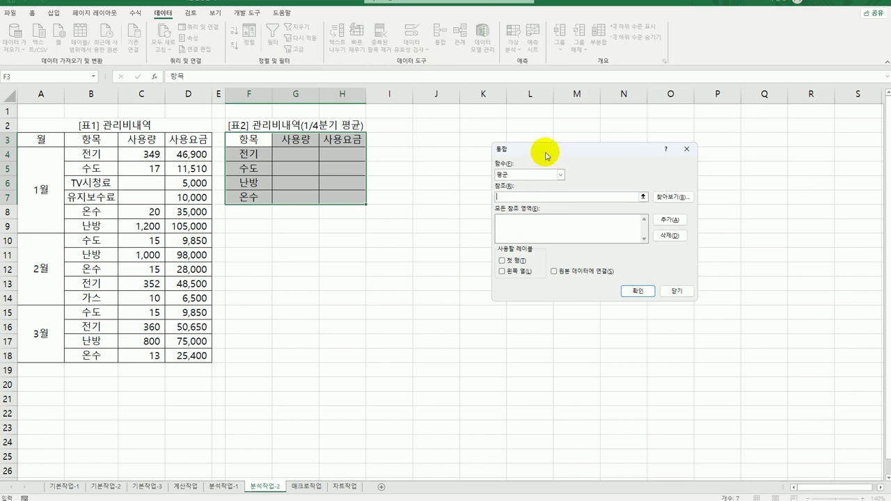
left_click_drag(547, 156, 476, 185)
left_click(491, 204)
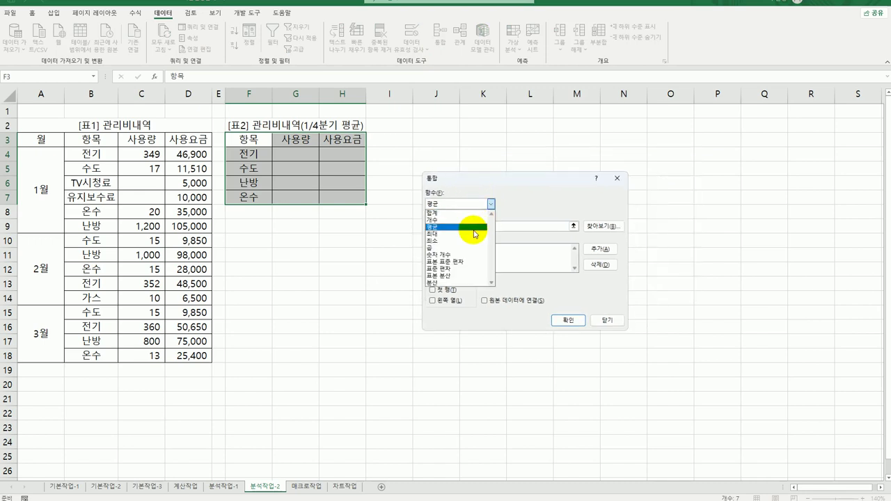
left_click(485, 224)
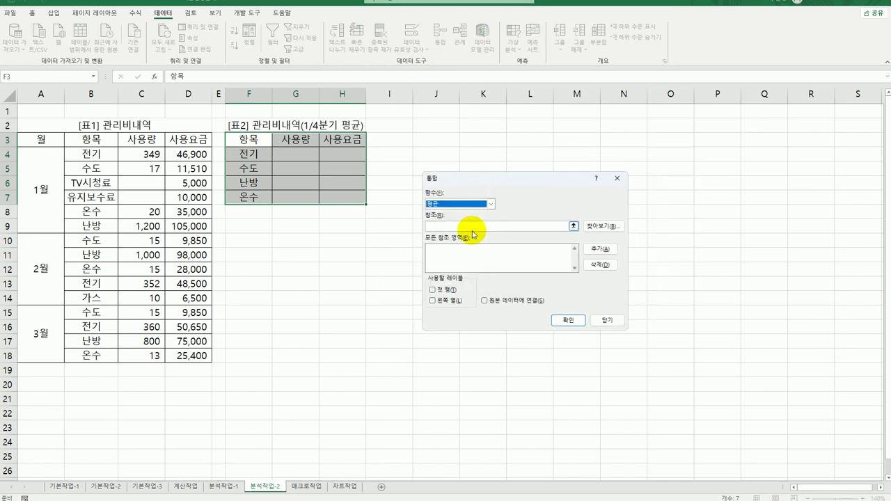
Step: Add 표1's range B3:D18, without the 월 column, as the consolidation reference
left_click(455, 224)
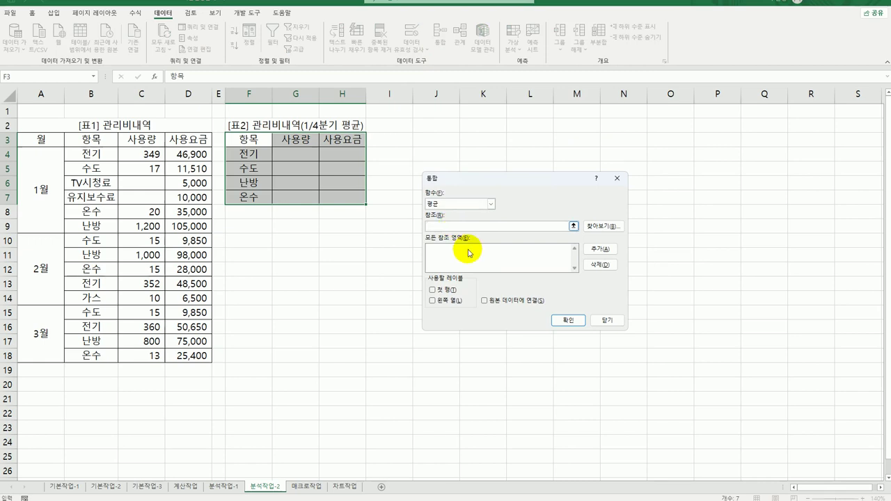
left_click_drag(40, 141, 192, 355)
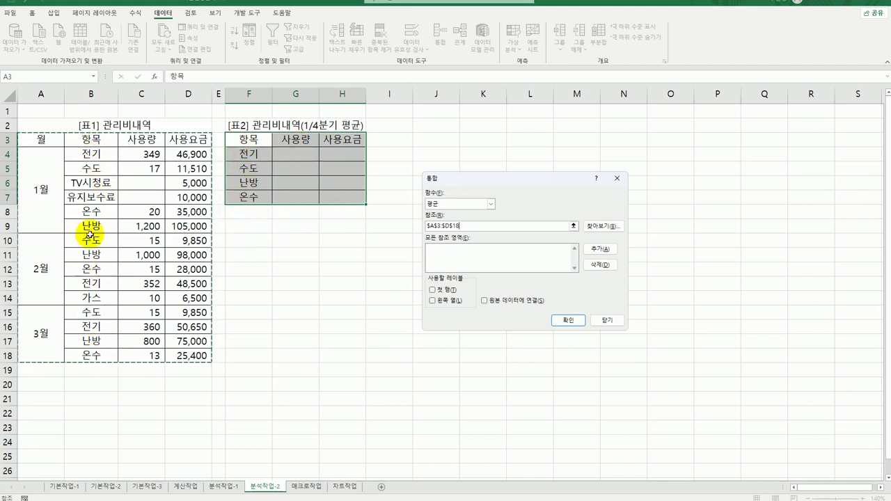
left_click_drag(90, 140, 183, 356)
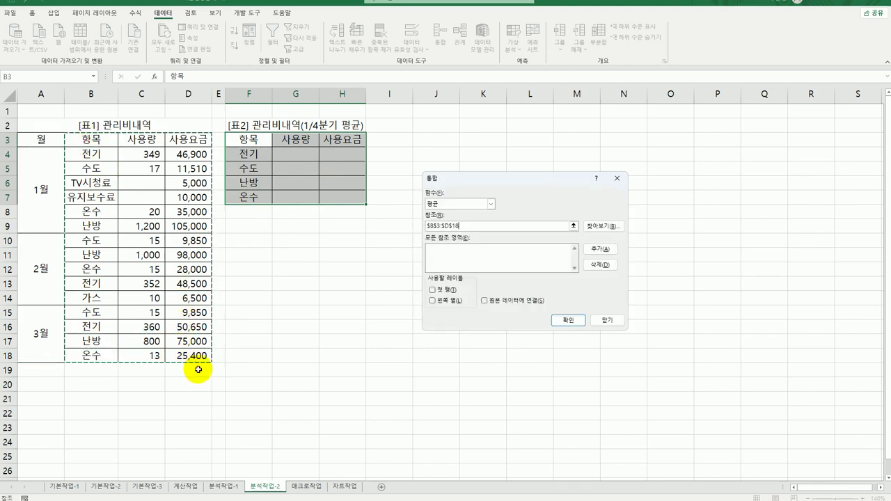
left_click(600, 248)
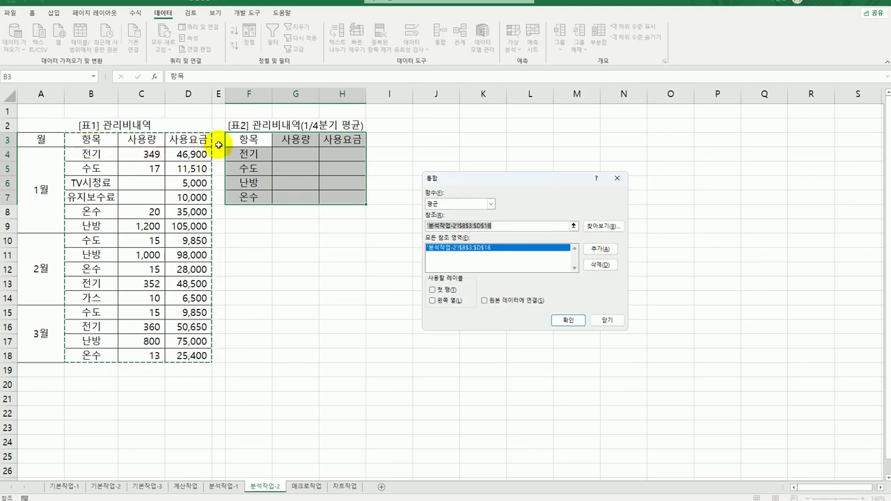
Step: Use both the 첫 행 and 왼쪽 열 labels and run the consolidation into 표2
left_click(430, 289)
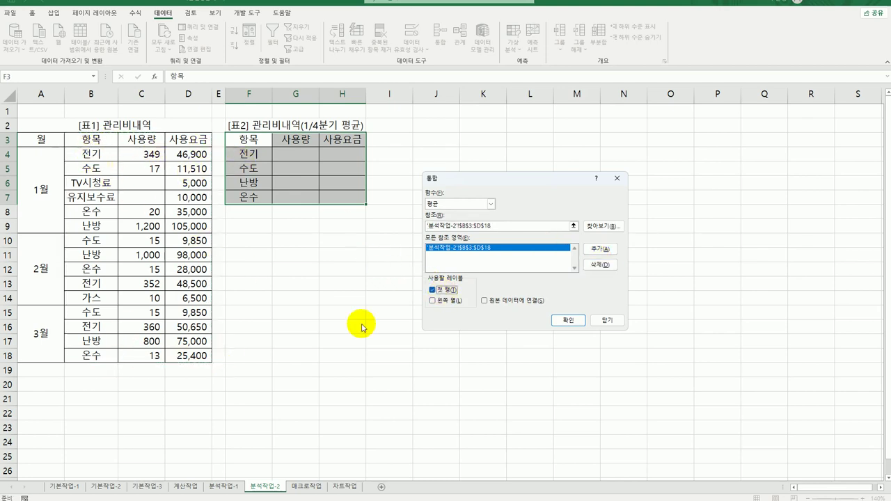
left_click(448, 305)
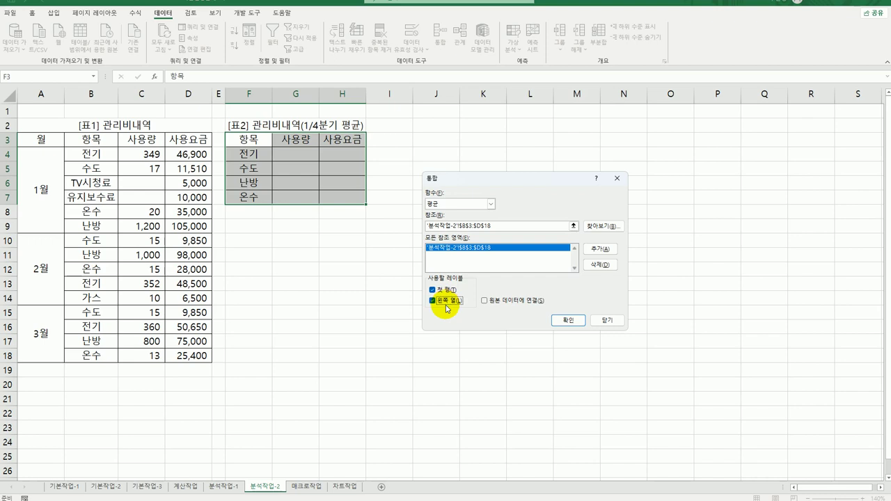
left_click(569, 321)
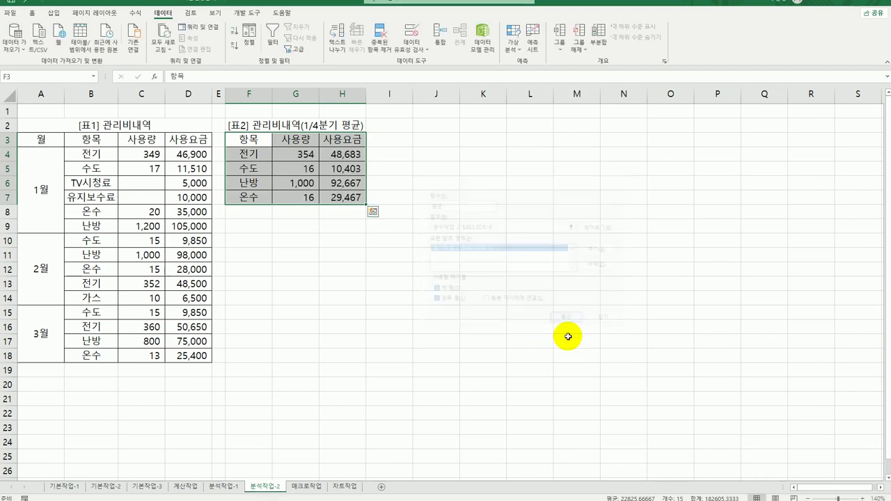
left_click(568, 336)
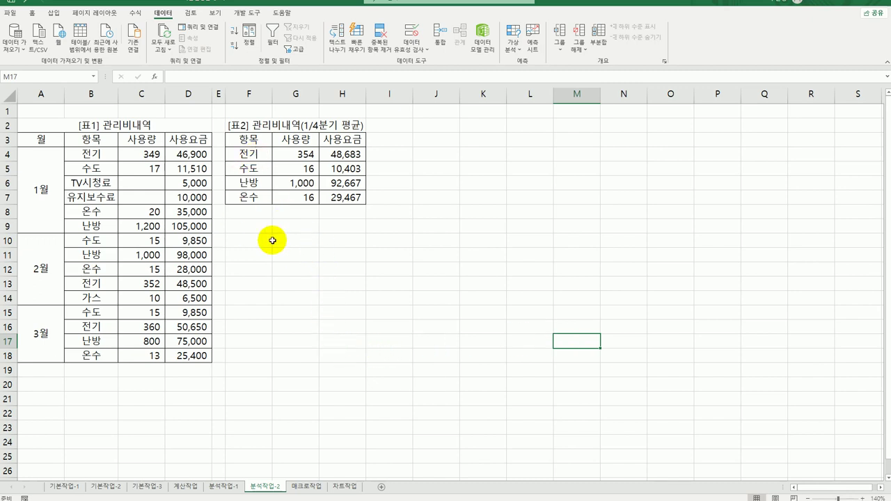
Step: On the 매크로작업 sheet, start recording a macro named 평균계산, stored in the current workbook
left_click(300, 486)
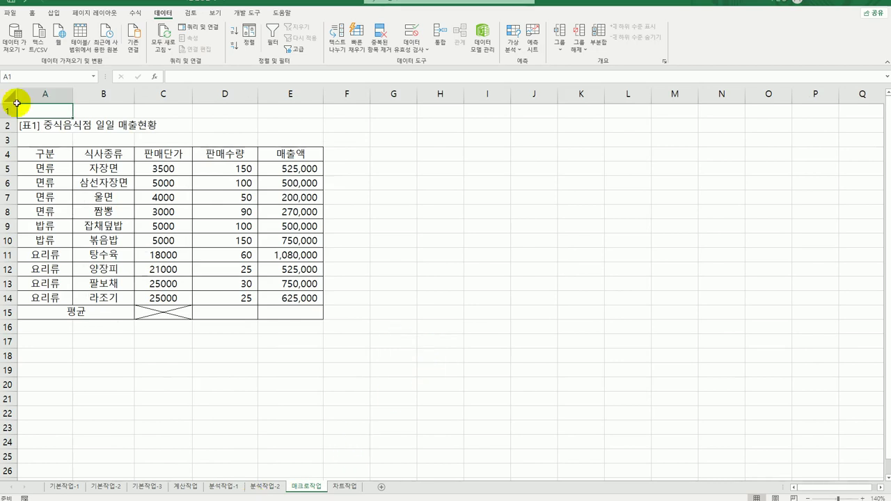
left_click(54, 14)
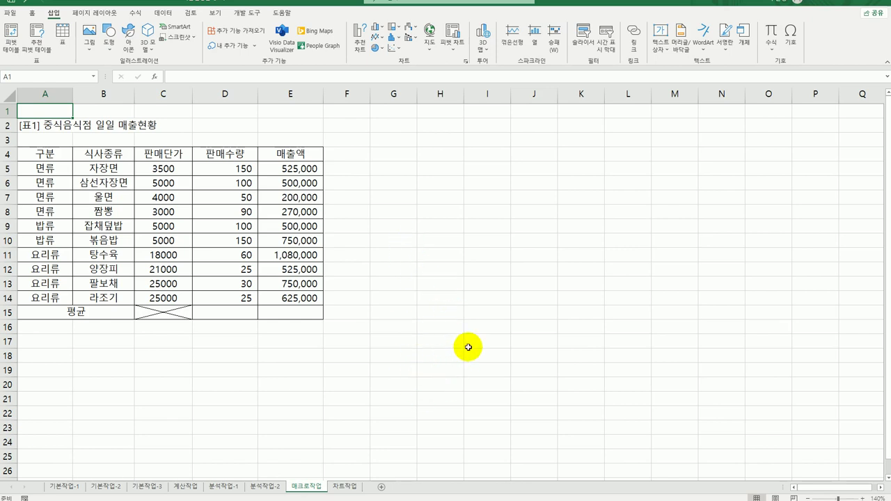
left_click(474, 299)
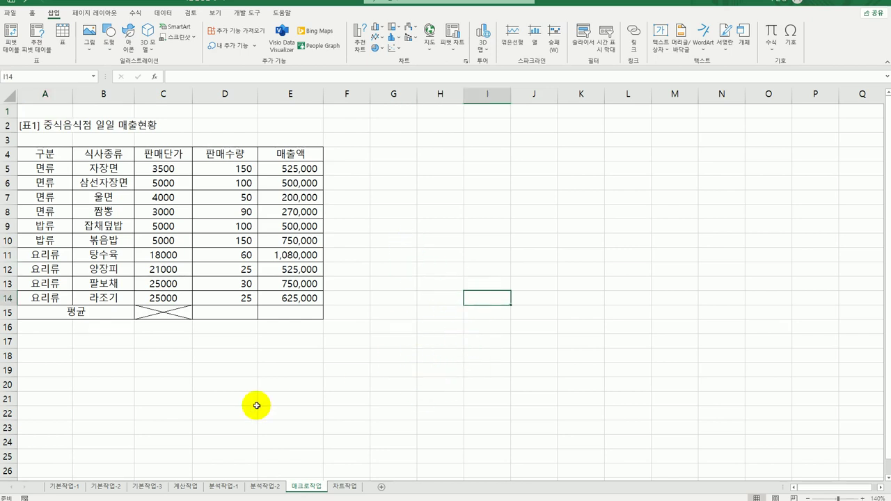
left_click(183, 412)
left_click(58, 402)
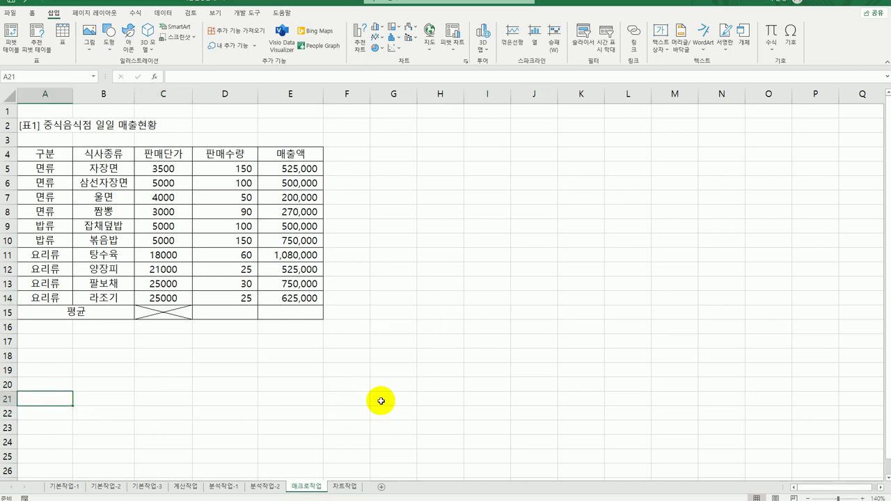
left_click(243, 13)
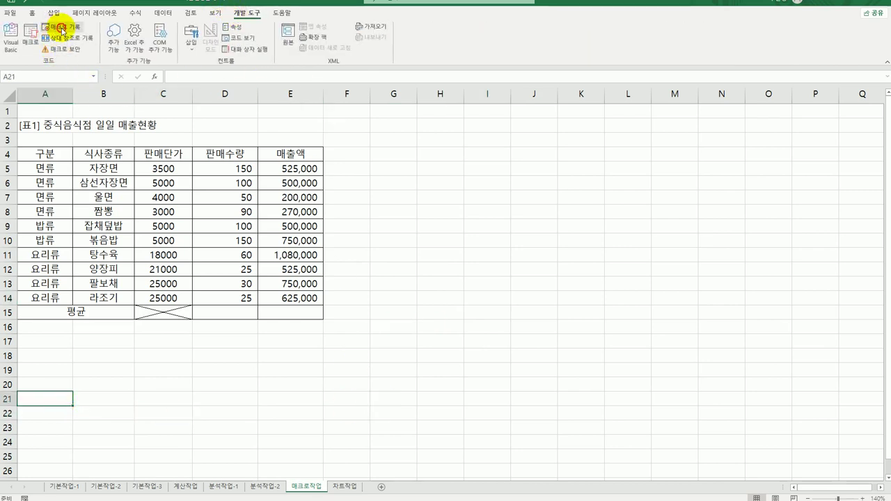
left_click(61, 28)
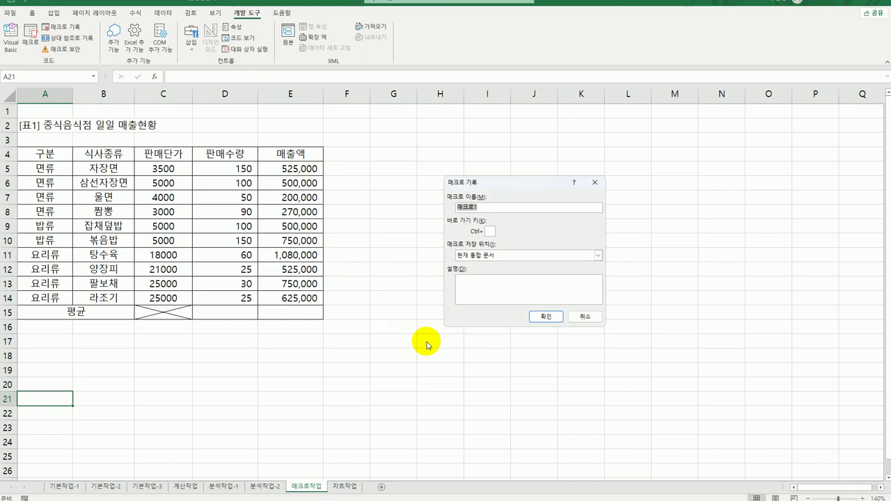
type("평균계산")
left_click(547, 316)
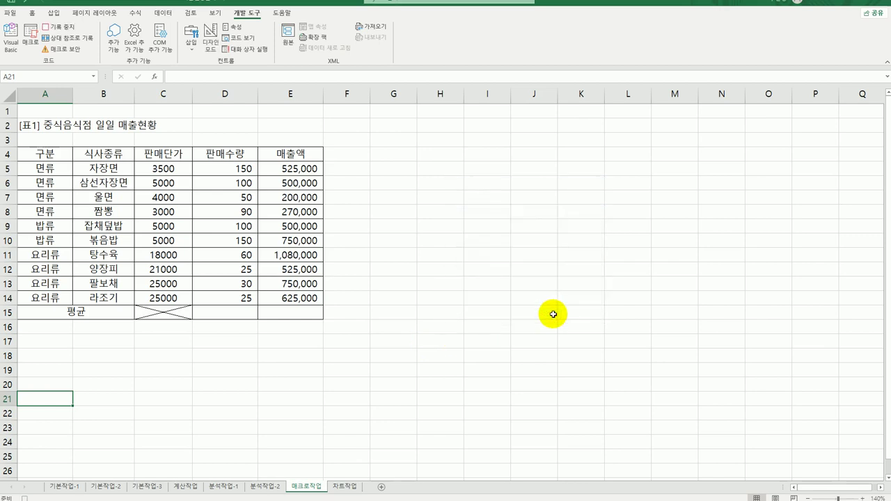
Step: Enter =AVERAGE(D5:D14) in D15 to calculate the 판매수량 average
left_click(240, 316)
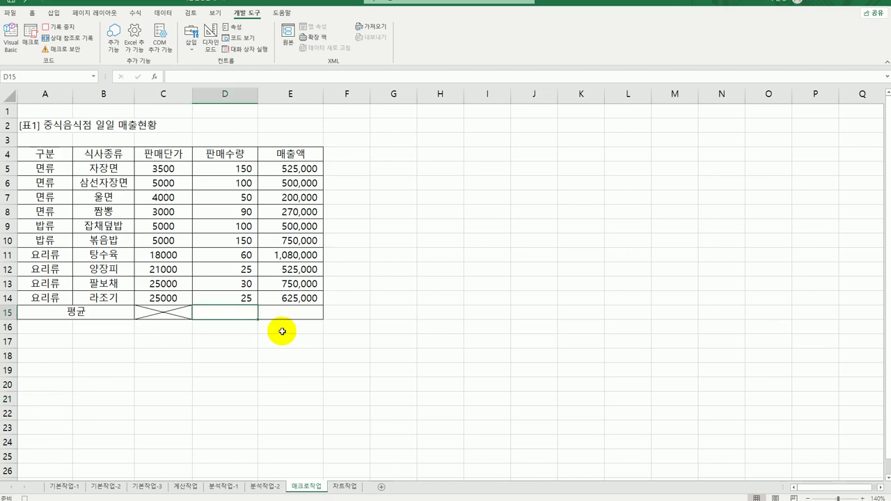
type("=ㅁ")
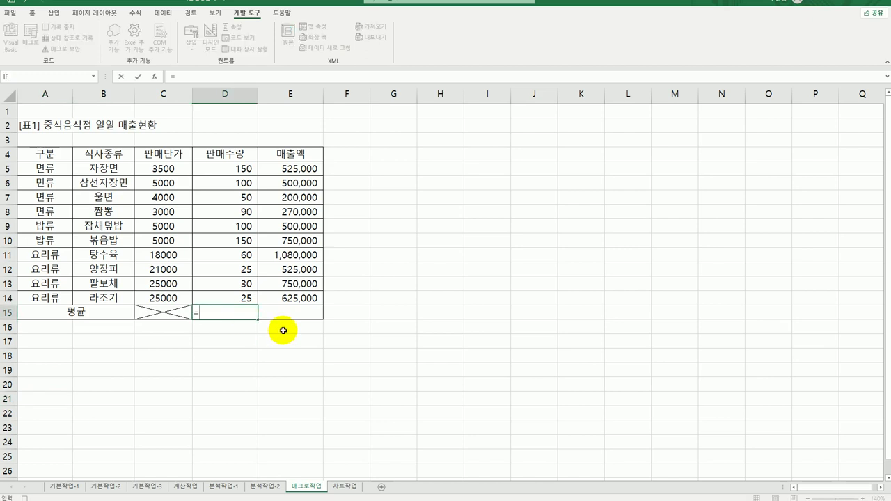
type("av")
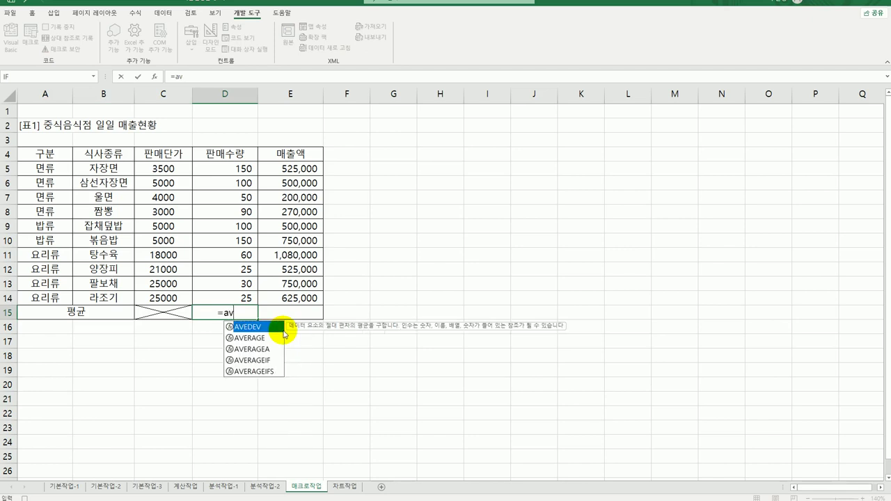
left_click(277, 338)
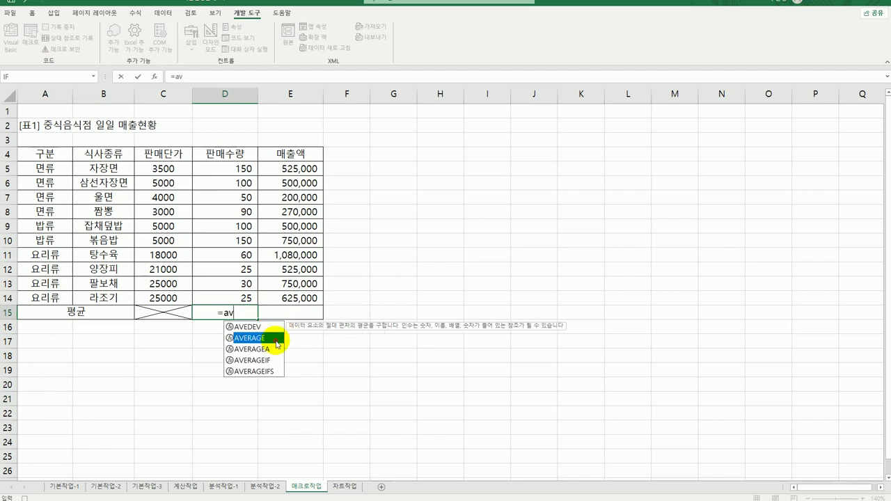
double_click(276, 339)
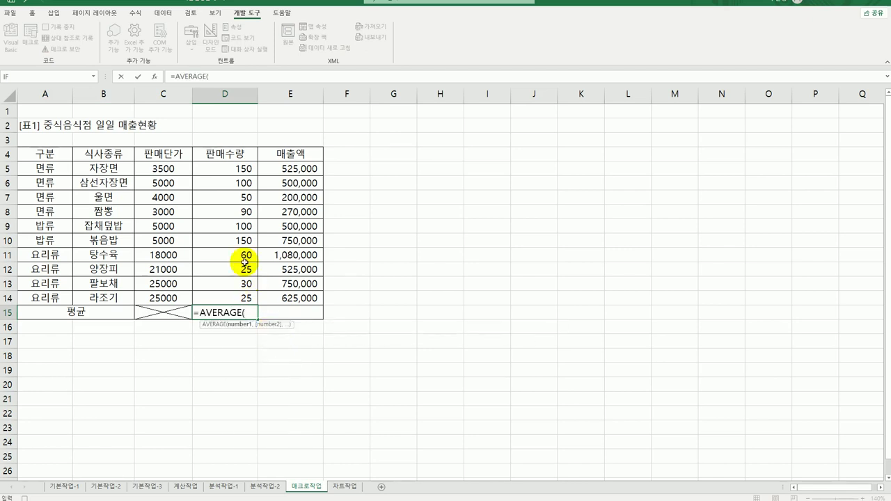
left_click_drag(237, 168, 249, 296)
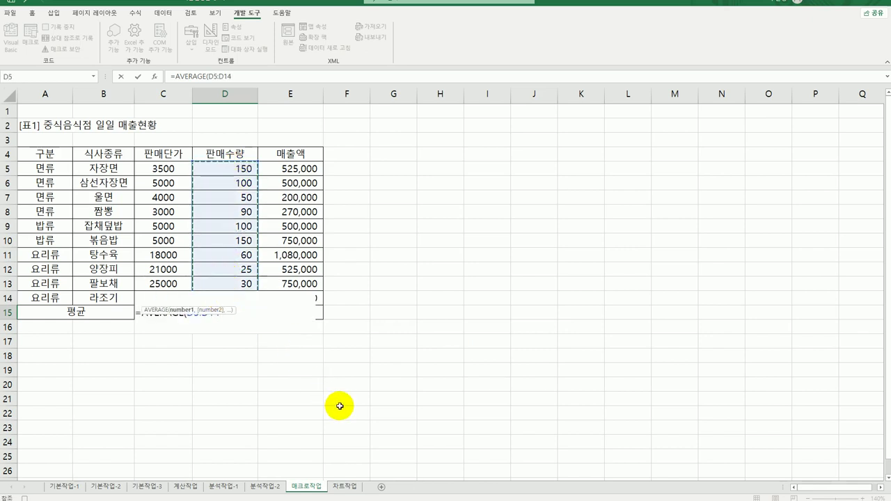
type(")")
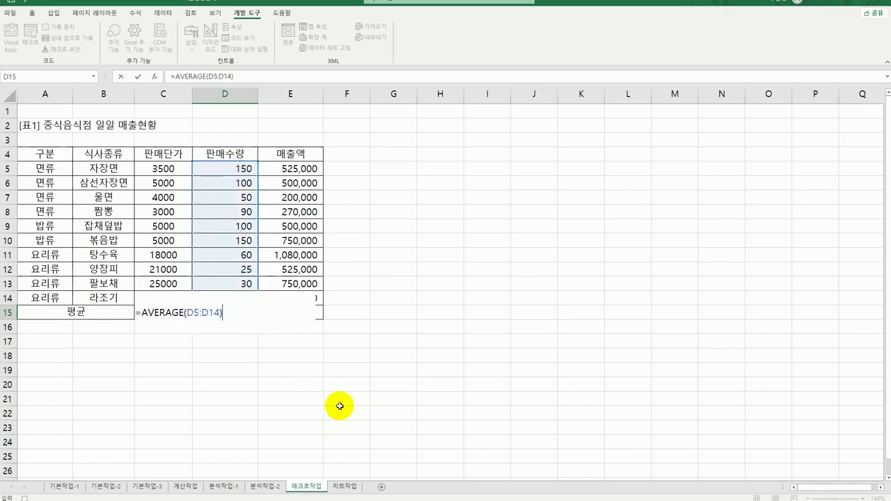
key("Return")
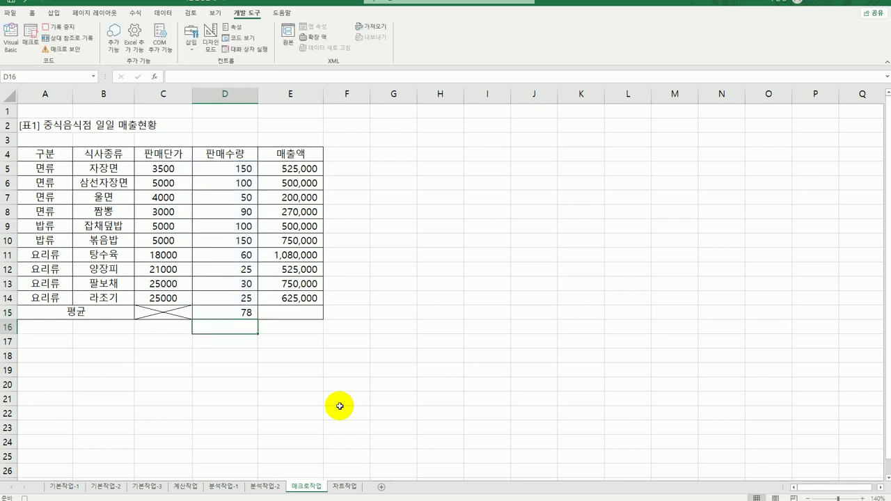
Step: Fill the average formula from D15 across to E15 for 매출액 and stop recording the macro
left_click(248, 315)
left_click_drag(257, 317, 296, 320)
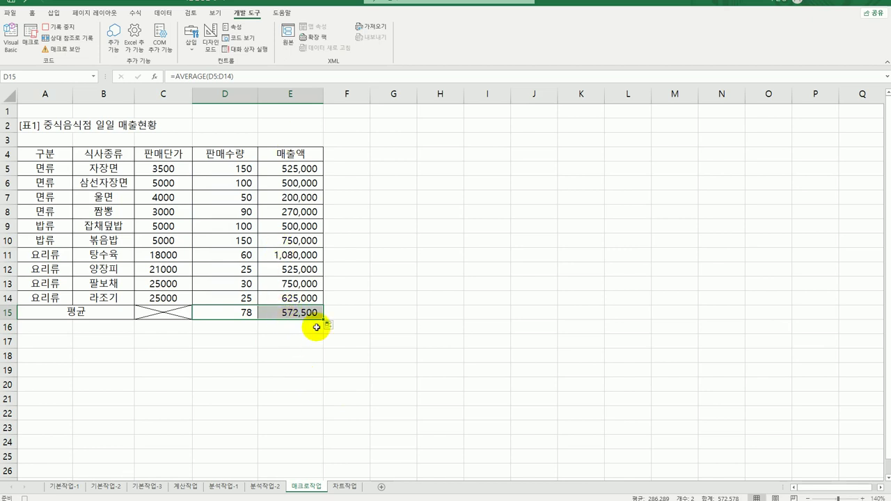
left_click(292, 315)
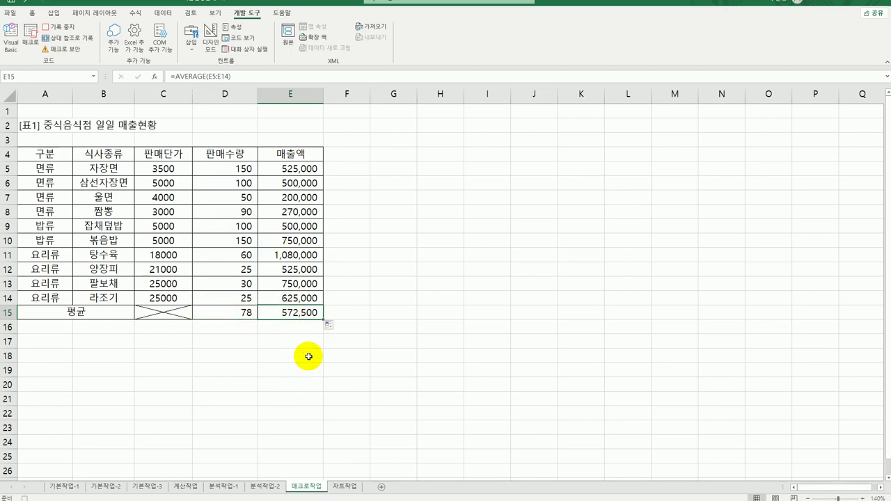
left_click(72, 30)
left_click(404, 427)
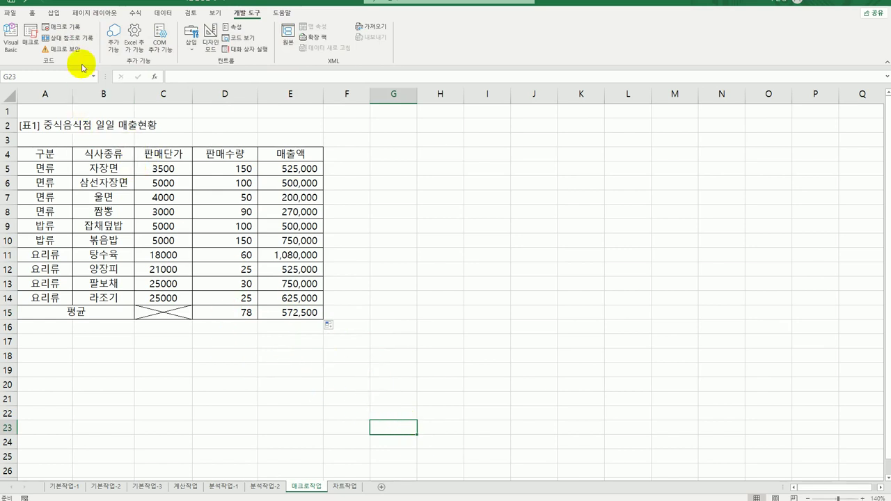
Step: Insert a sun (해) shape covering G4:H7, about 2.34 cm high and 3.82 cm wide, with the text 평균
left_click(53, 13)
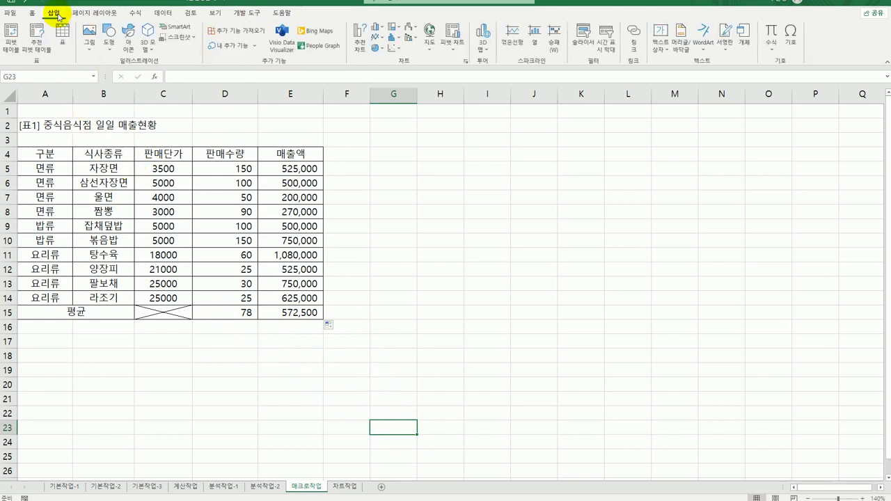
left_click(110, 46)
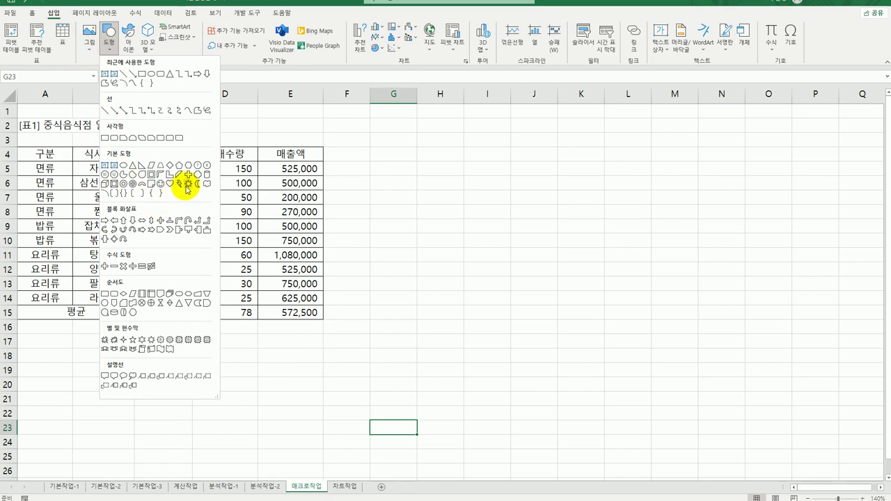
left_click(186, 185)
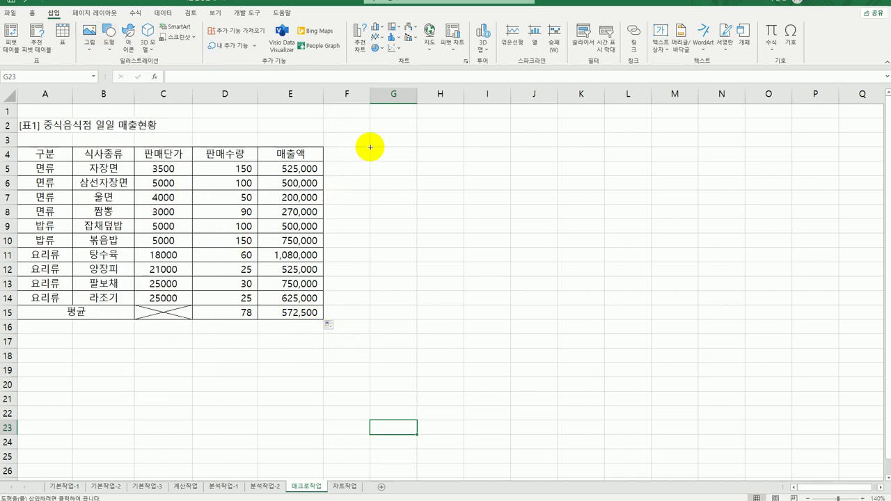
left_click_drag(370, 147, 447, 206)
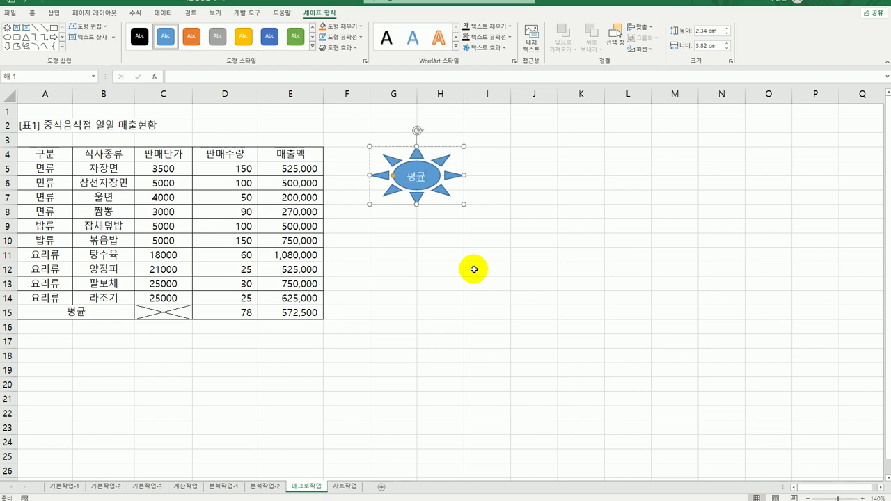
Step: Assign the 평균계산 macro to the sun shape labelled 평균
right_click(431, 176)
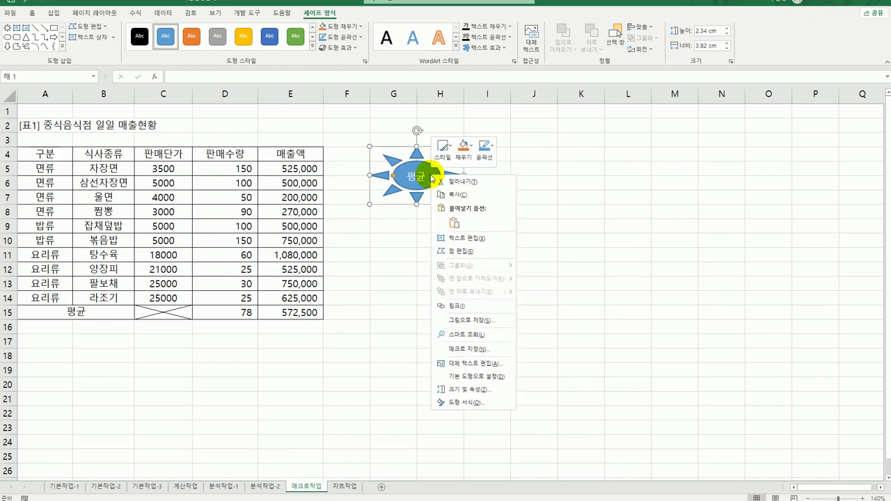
left_click(465, 350)
left_click(396, 289)
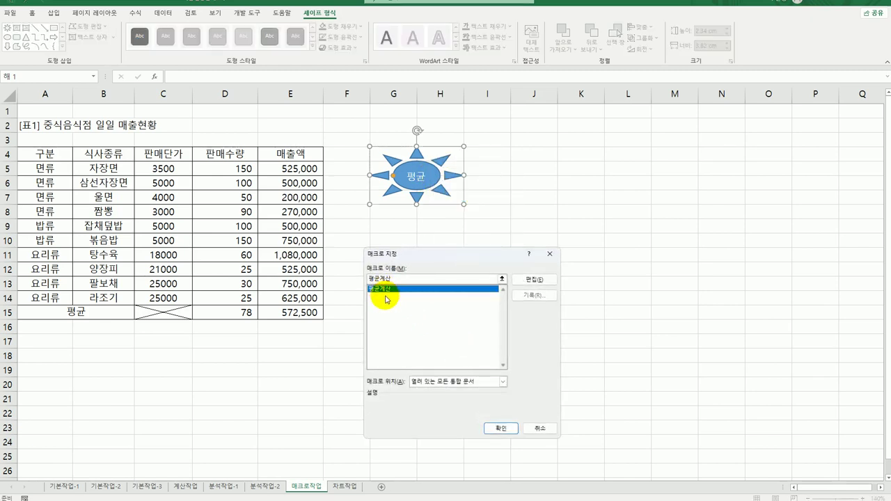
left_click(504, 430)
left_click(571, 398)
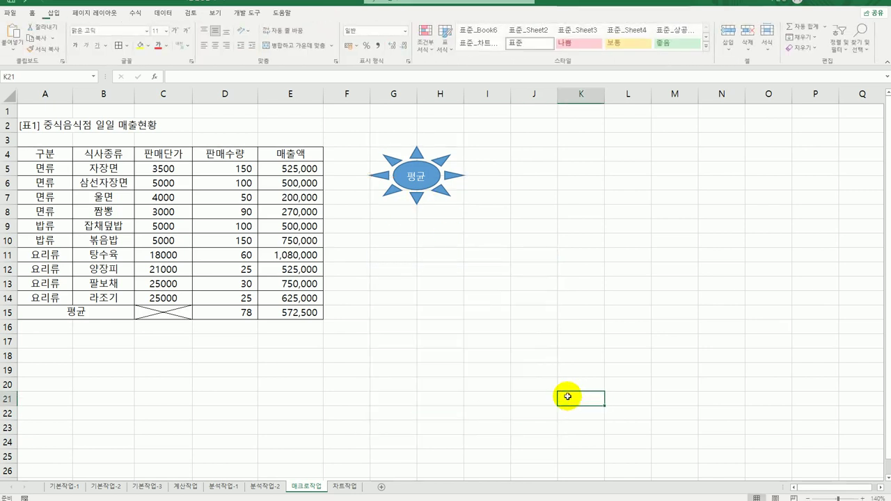
Step: Clear the averages in D15:E15 and run the 평균 shape's macro to recalculate them
left_click_drag(220, 320, 296, 314)
key("Delete")
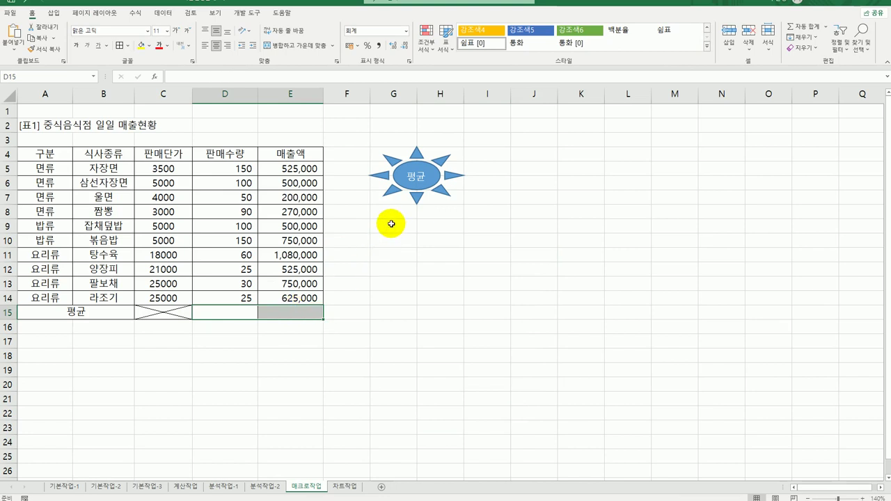
left_click(417, 188)
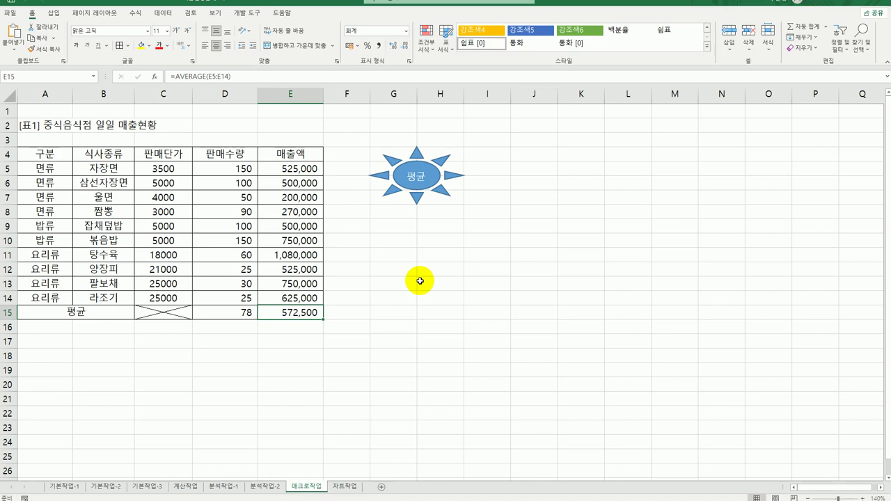
left_click(467, 301)
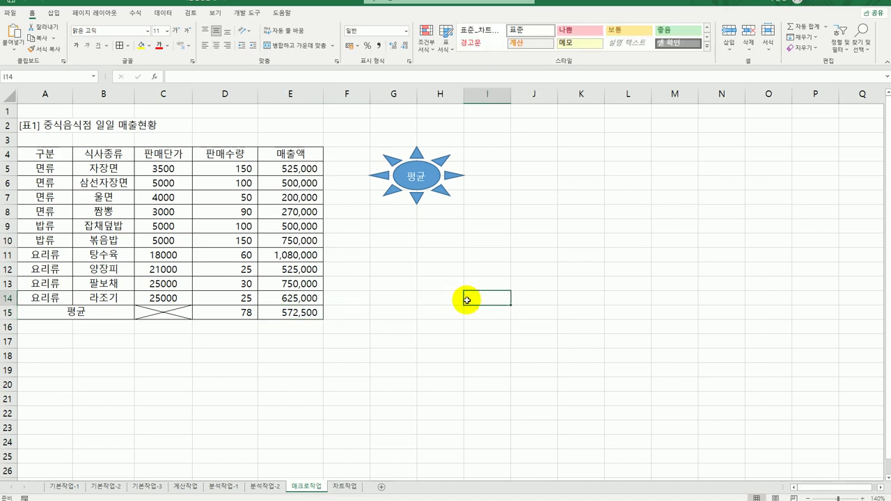
Step: Start recording a second macro, stored in the current workbook
left_click(83, 355)
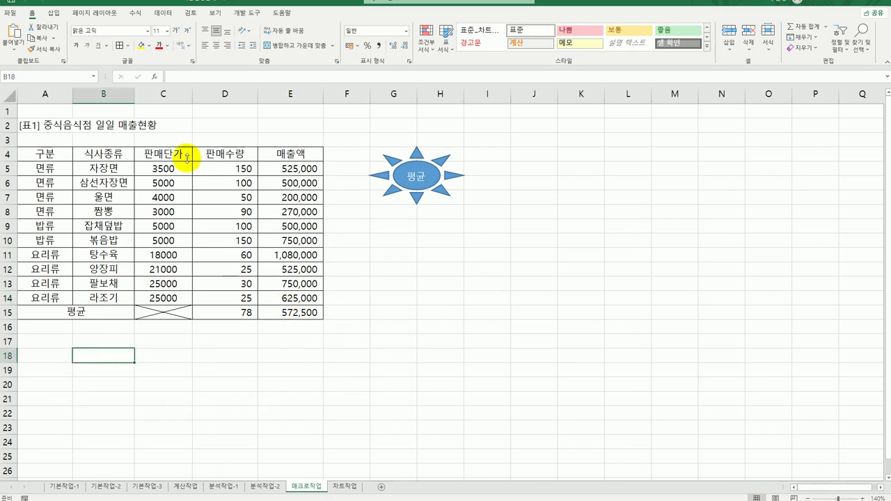
left_click(247, 12)
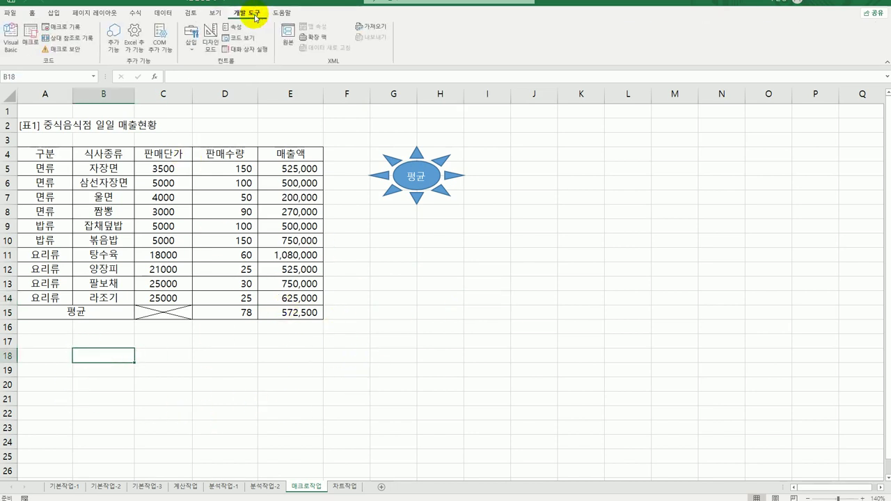
left_click(65, 27)
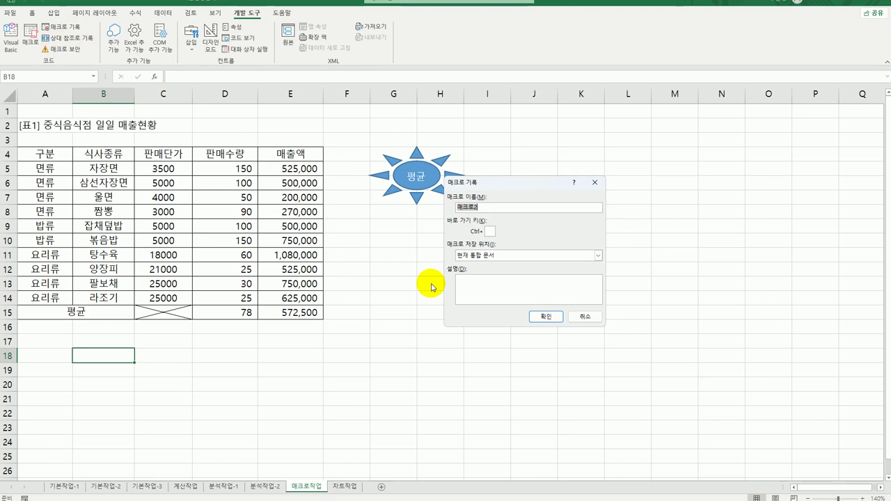
type("ㅍ")
left_click(533, 319)
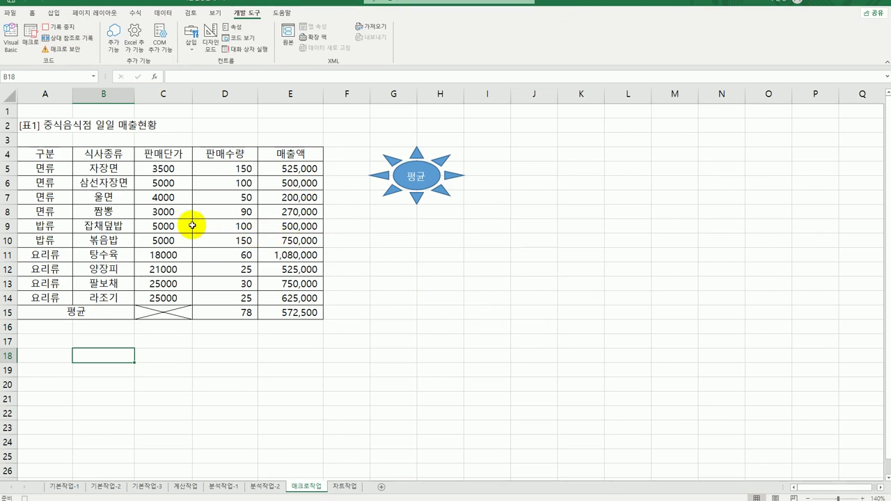
Step: Make the table's header row A4:E4 bold
left_click(61, 158)
left_click_drag(60, 158, 288, 156)
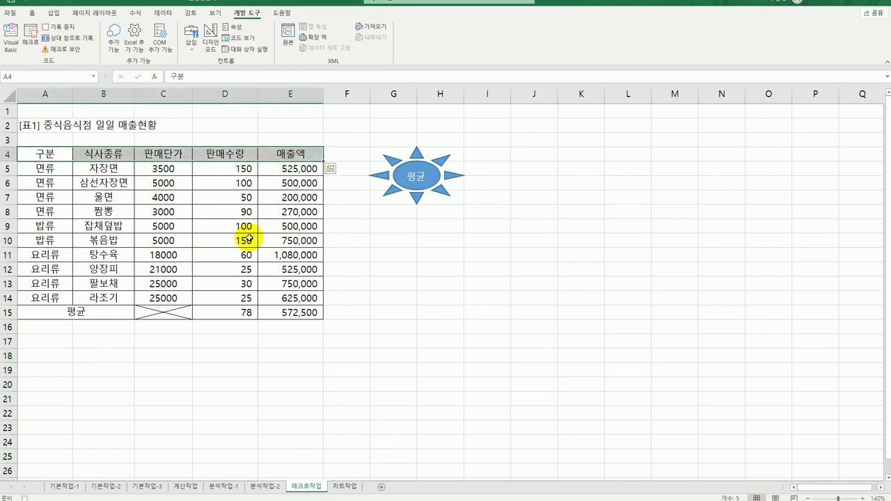
left_click(31, 14)
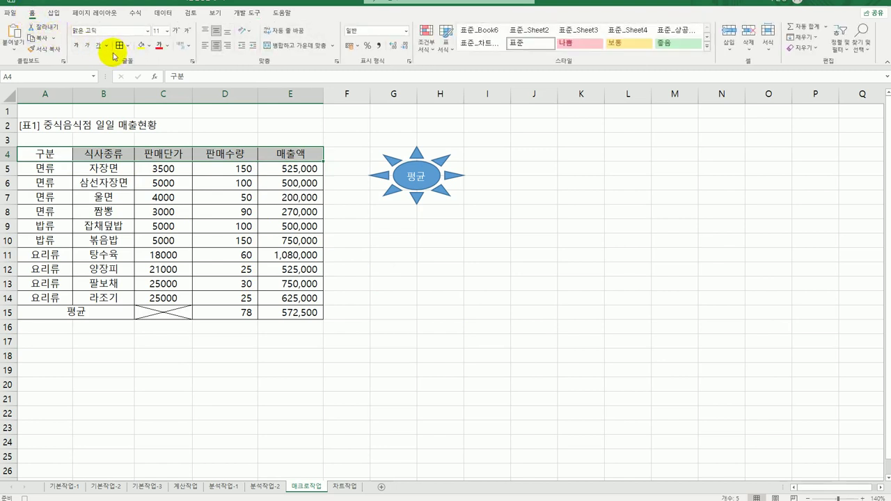
left_click(76, 46)
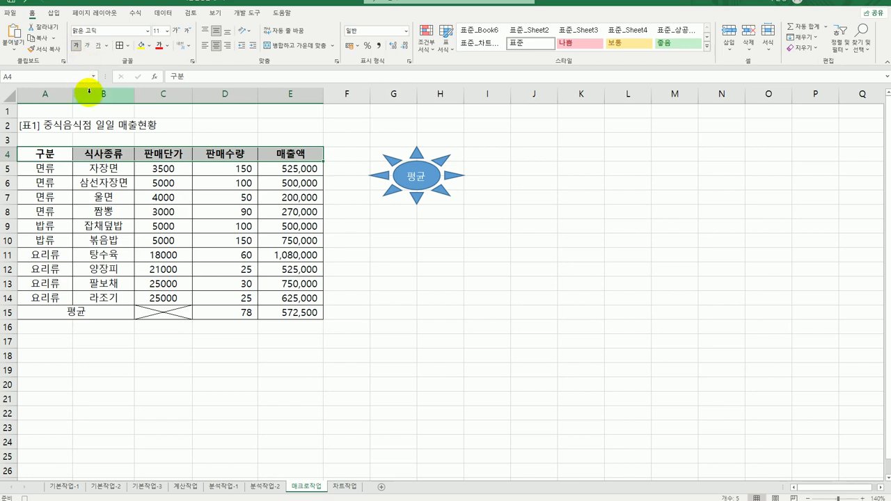
Step: Give the header row A4:E4 the standard blue fill and a white font colour
left_click(150, 47)
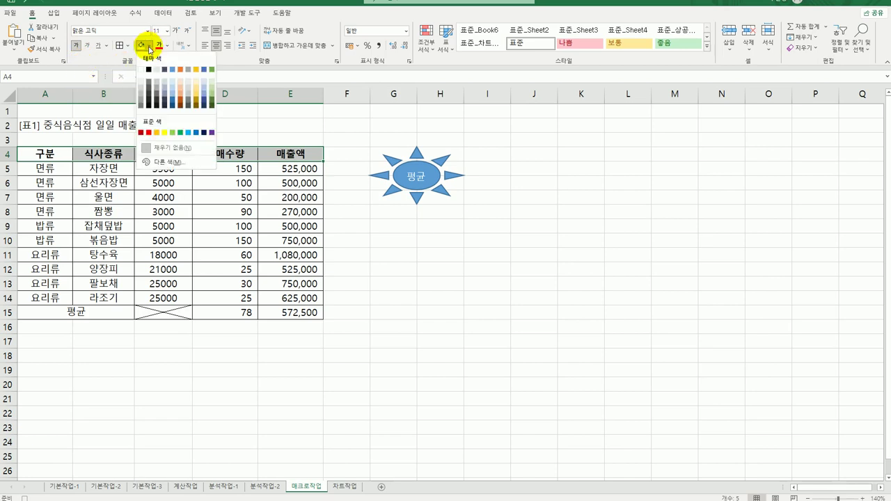
left_click(197, 133)
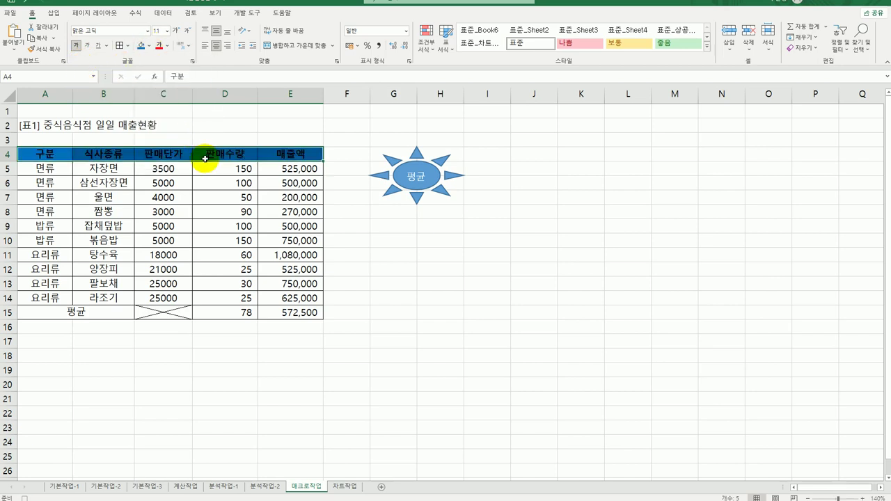
left_click(167, 46)
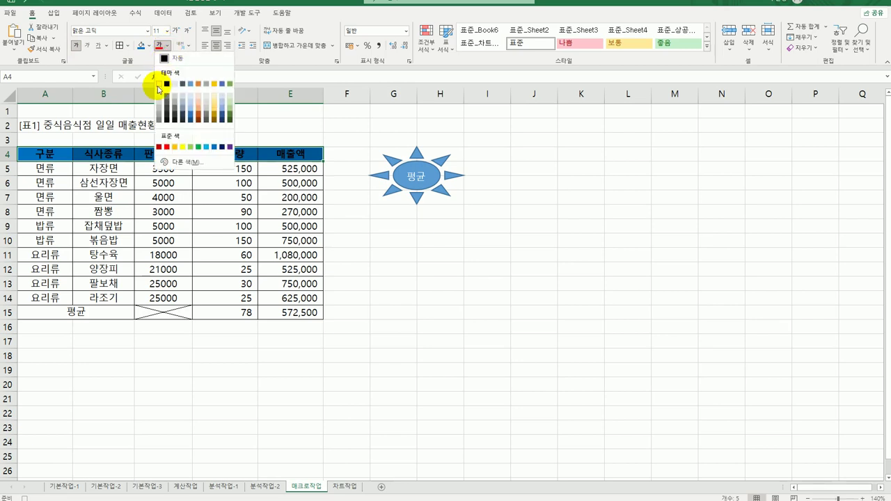
left_click(159, 84)
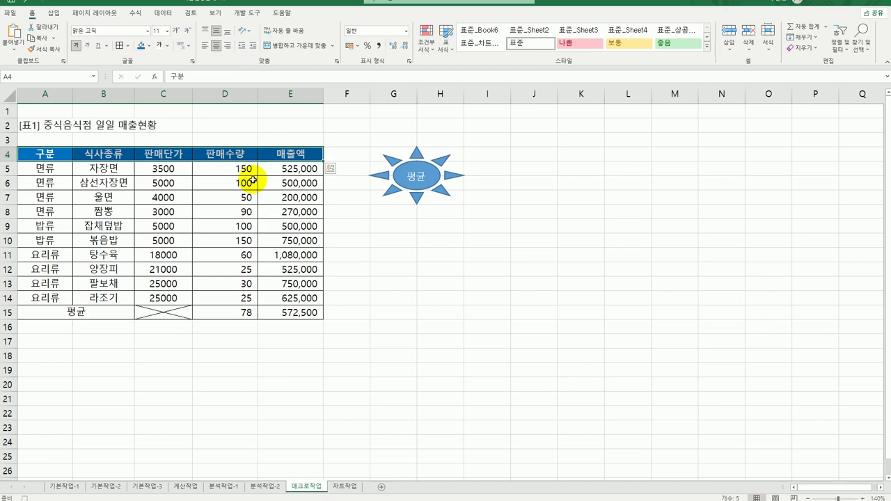
Step: Stop recording the header formatting macro and deselect the header row
left_click(277, 153)
left_click(248, 13)
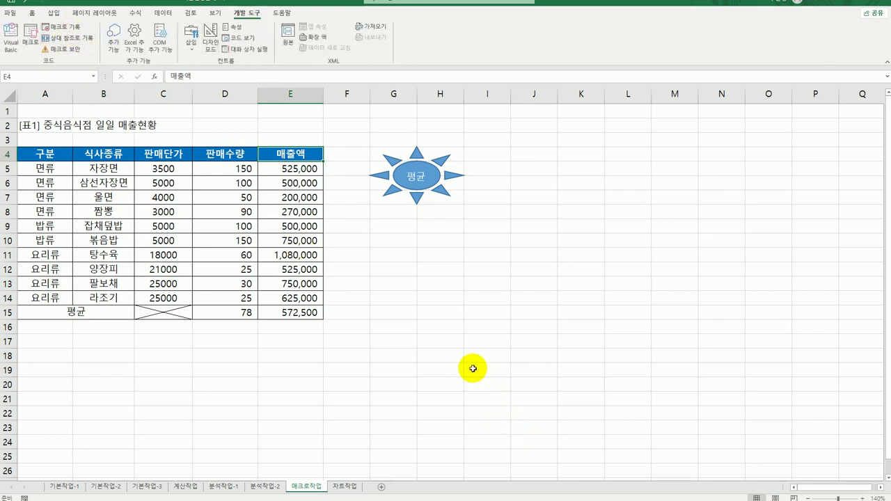
left_click(473, 368)
Step: Draw a heart shape over G9:H12, about 2.34 cm high and 3.82 cm wide, and label it 서식
left_click(56, 13)
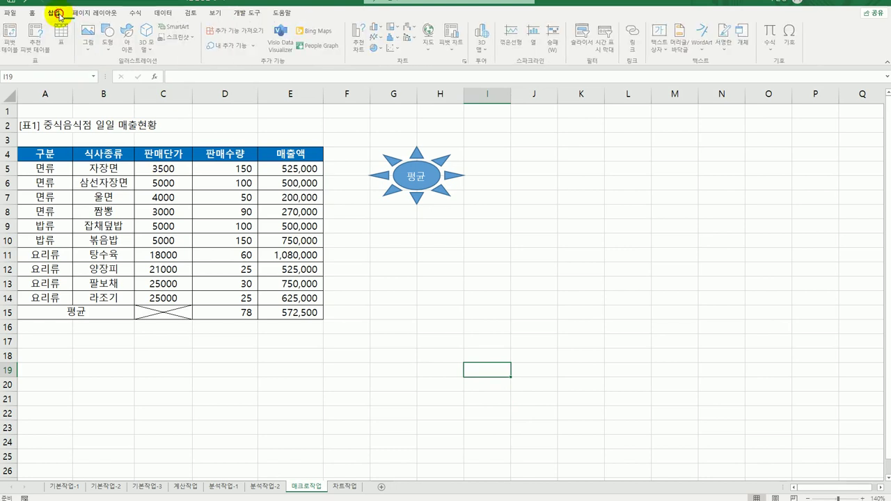
left_click(108, 41)
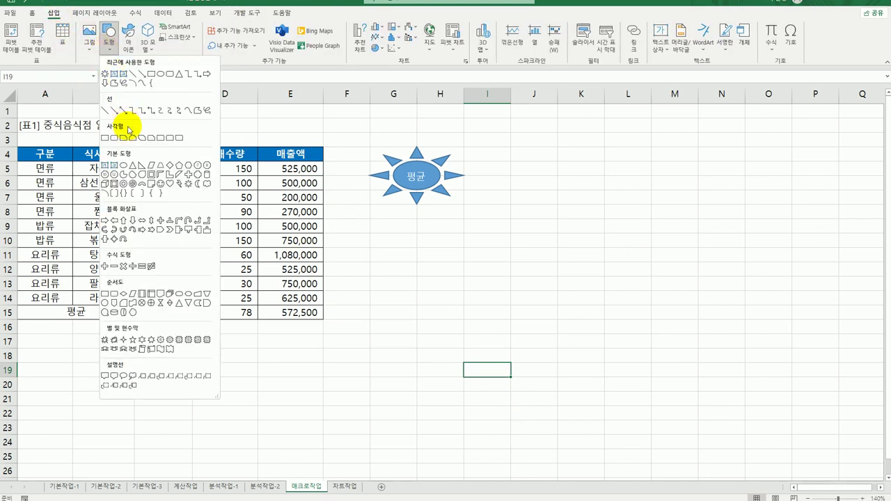
left_click(177, 184)
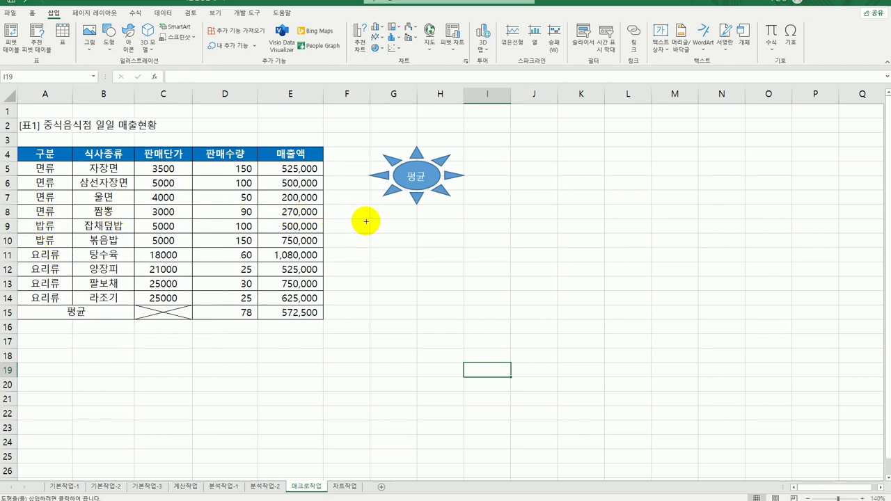
left_click_drag(370, 218, 441, 276)
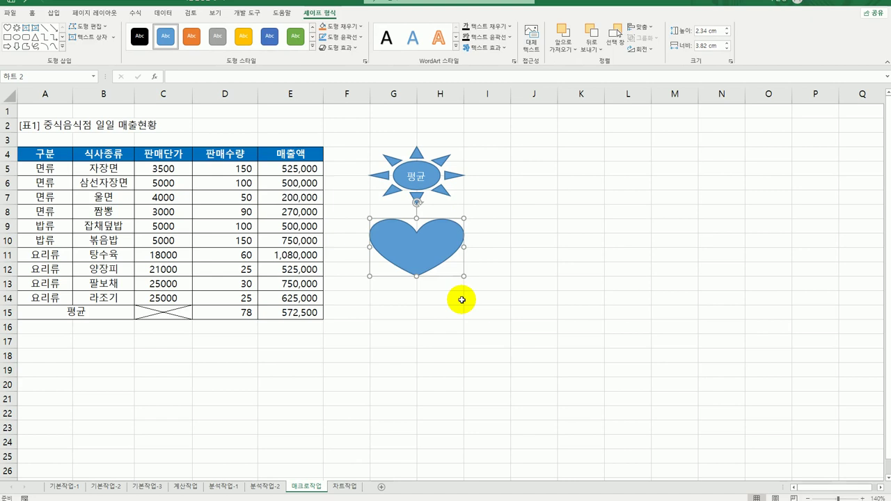
type("서식")
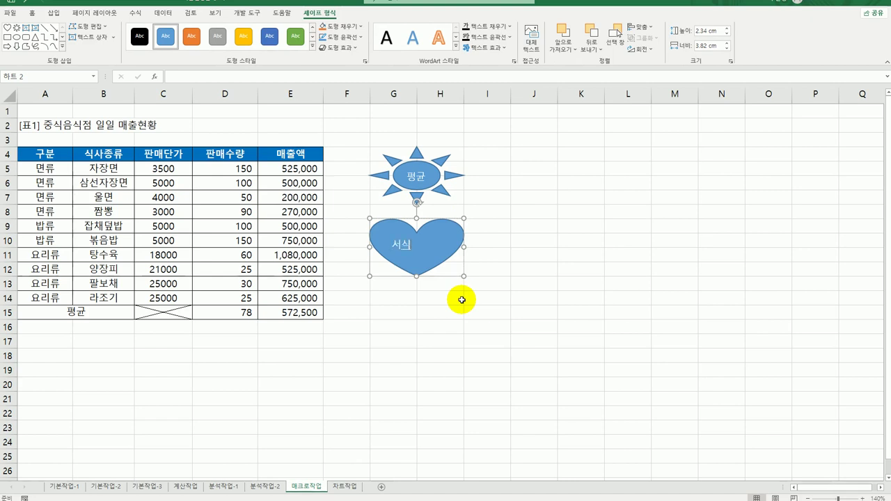
Step: Assign the 서식지정 macro to the heart shape and deselect the shape
right_click(436, 240)
left_click(466, 414)
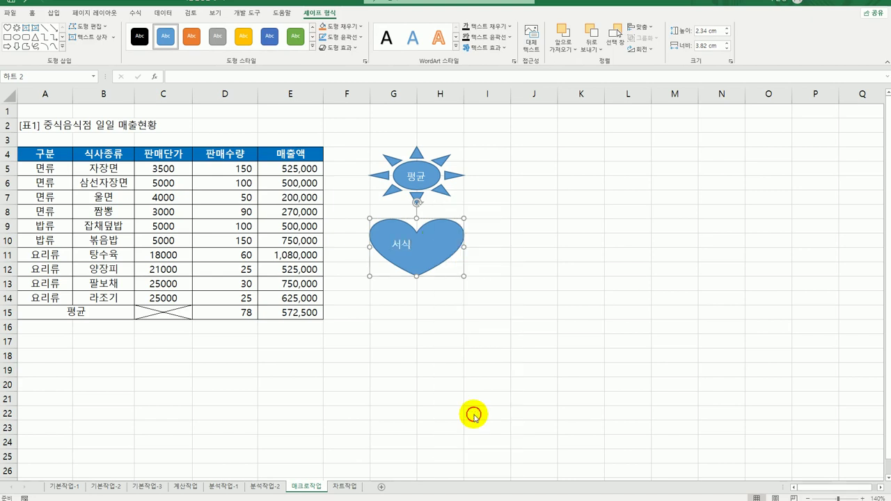
left_click(400, 353)
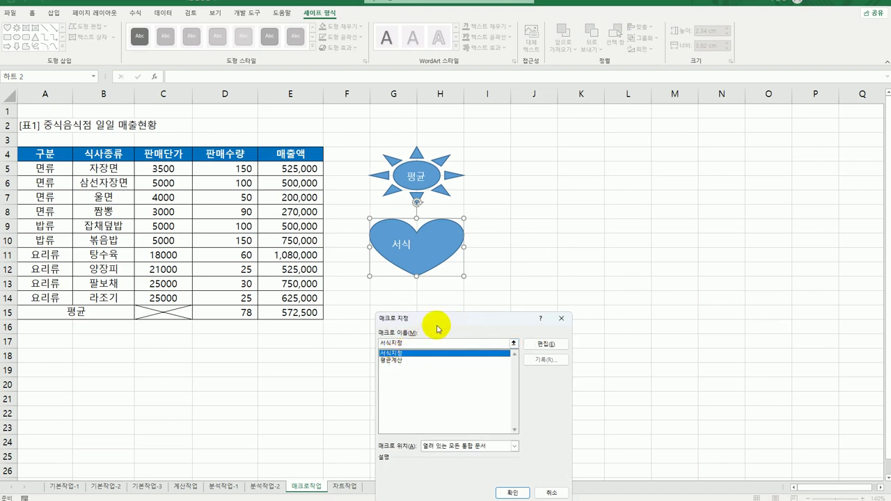
left_click_drag(437, 318, 541, 193)
left_click(607, 342)
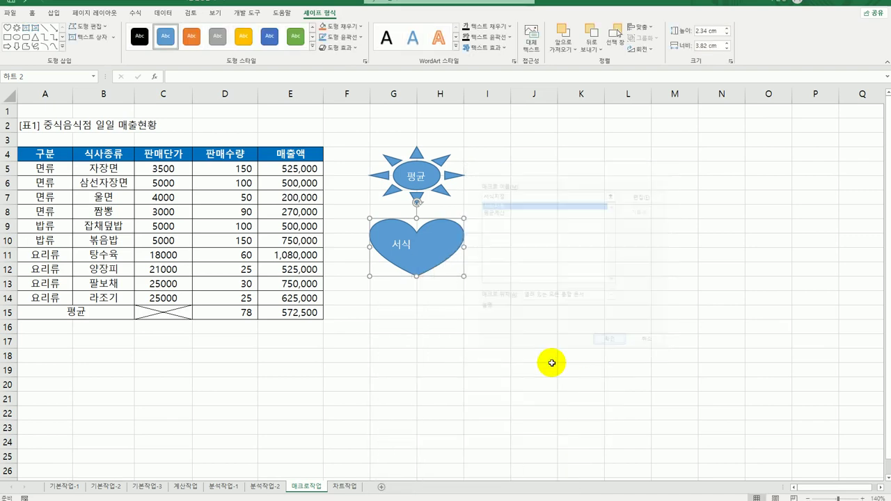
left_click(550, 364)
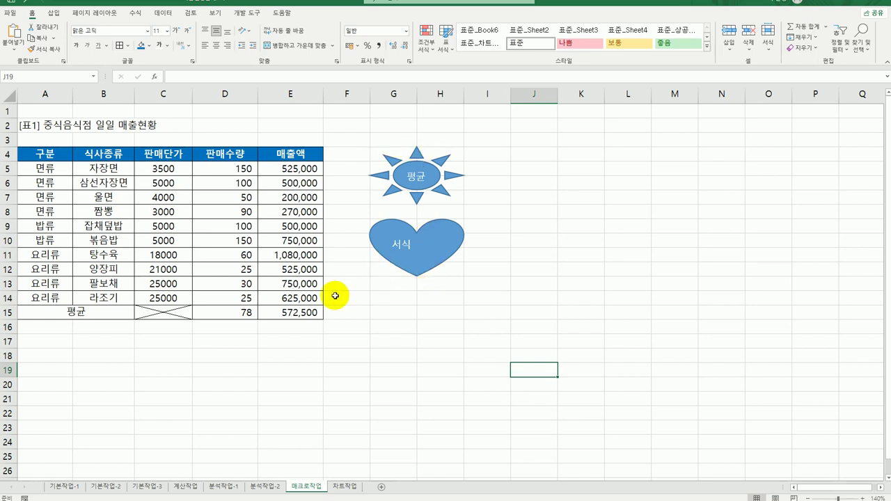
left_click(415, 175)
left_click(414, 258)
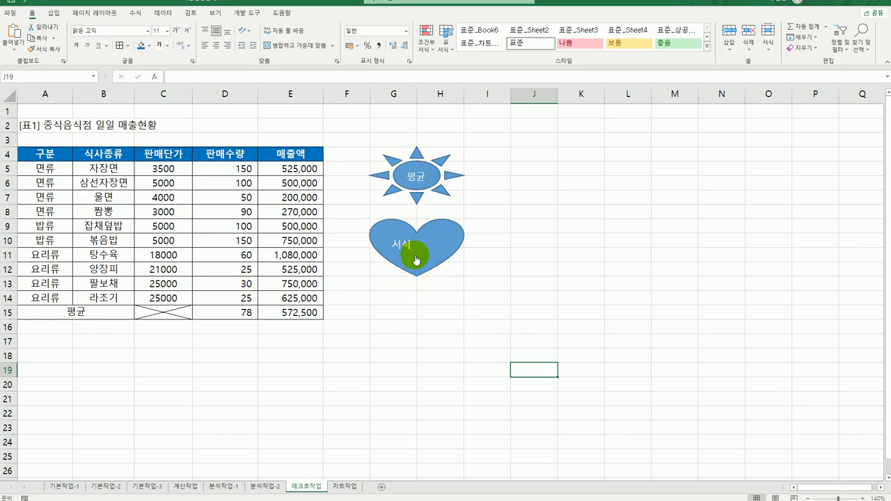
left_click(413, 179)
left_click(418, 261)
left_click(415, 177)
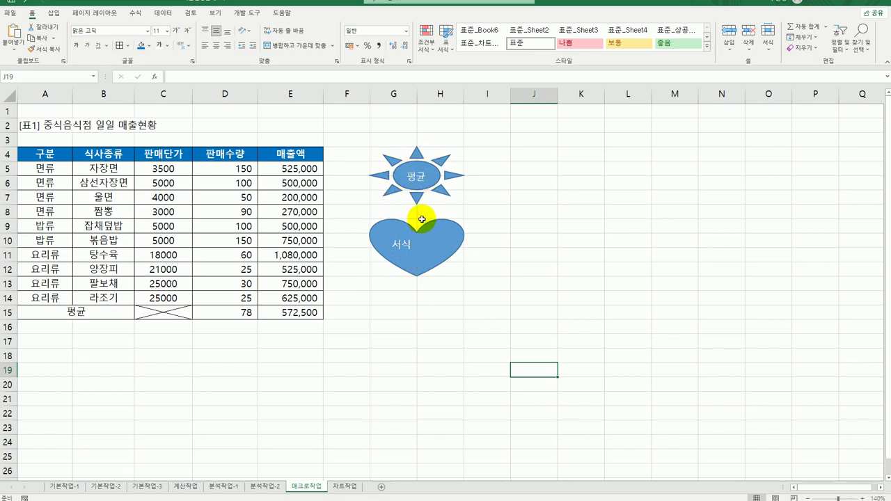
left_click(417, 238)
left_click(412, 184)
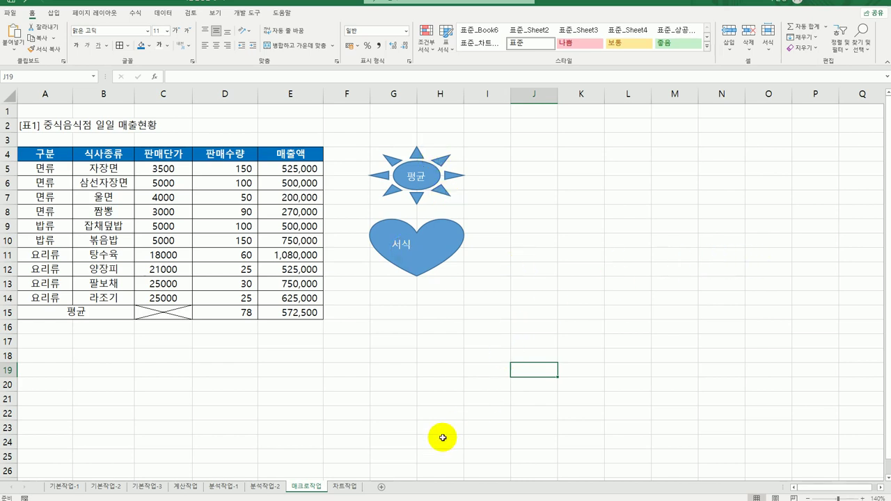
Step: On the 차트작업 sheet, insert a 2-D stacked column chart from A3:A12 and D3:F12
left_click(345, 487)
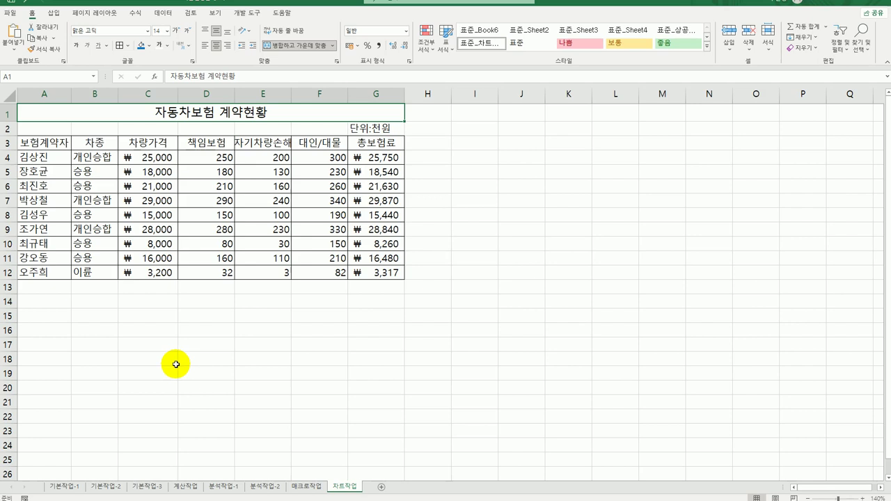
left_click_drag(42, 231, 35, 275)
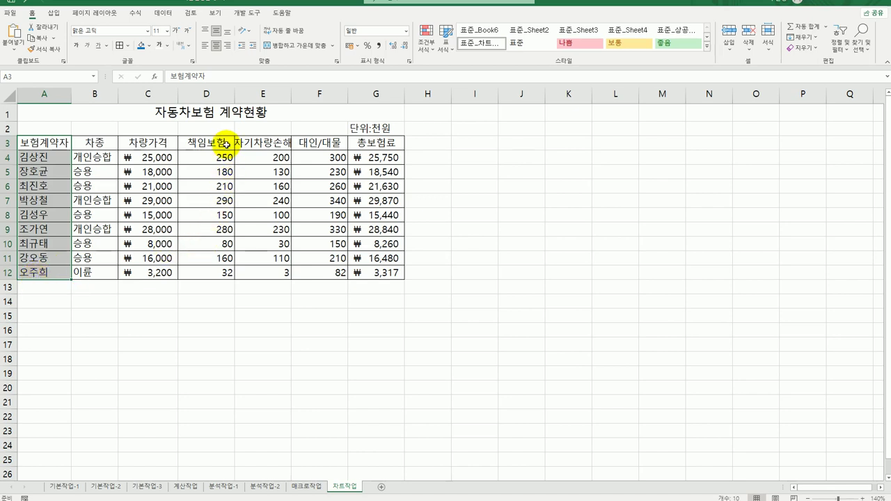
left_click_drag(227, 144, 320, 274)
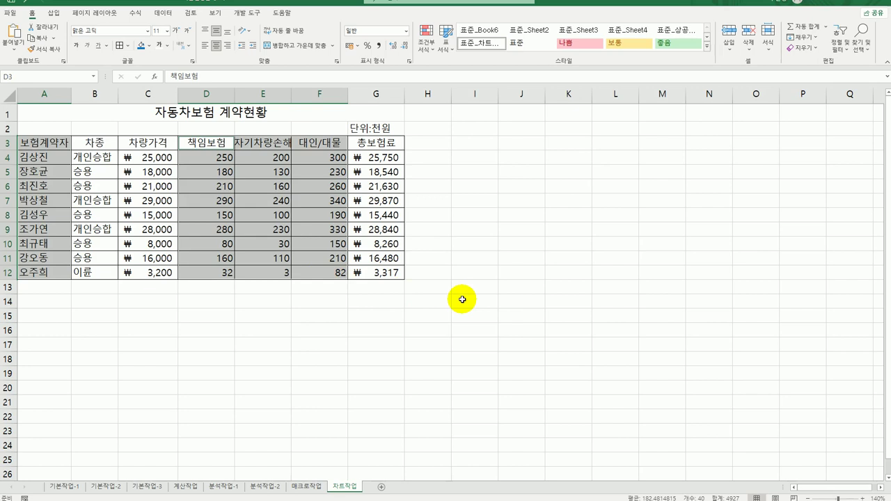
left_click(54, 13)
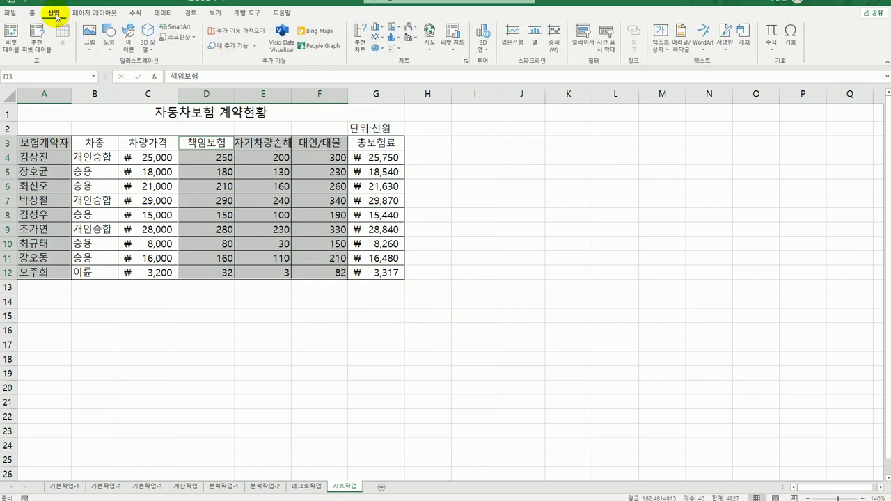
left_click(381, 28)
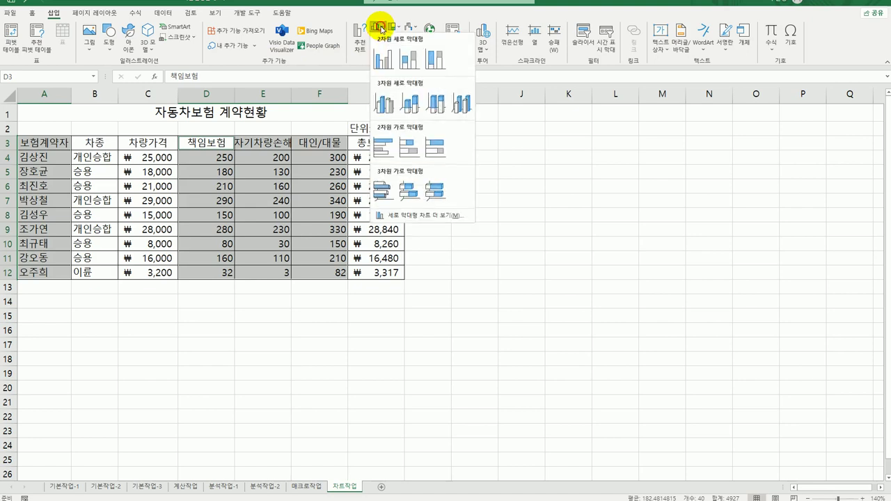
left_click(406, 63)
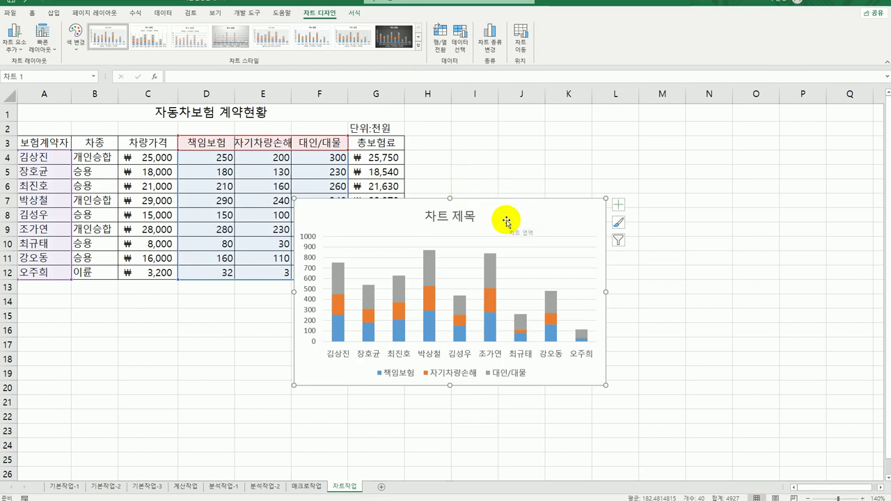
Step: Move the stacked column chart below the table and resize it to fit the range A14:G30
left_click_drag(522, 219, 170, 311)
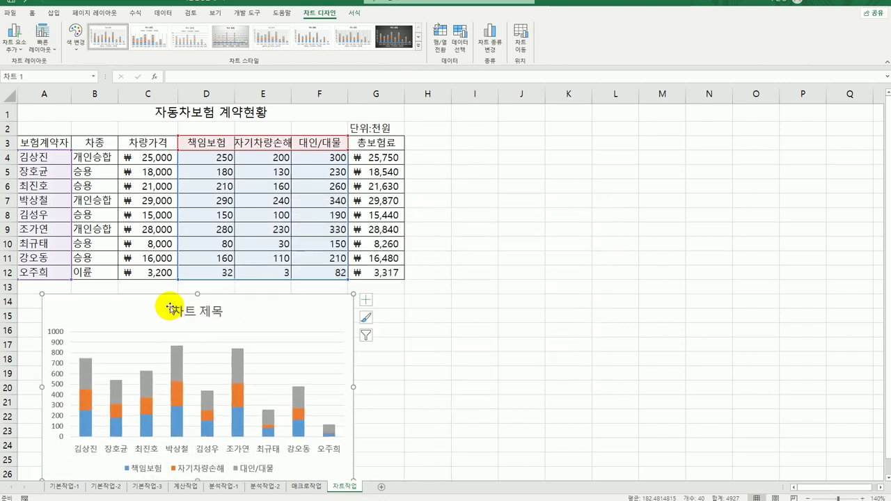
left_click_drag(258, 312, 239, 315)
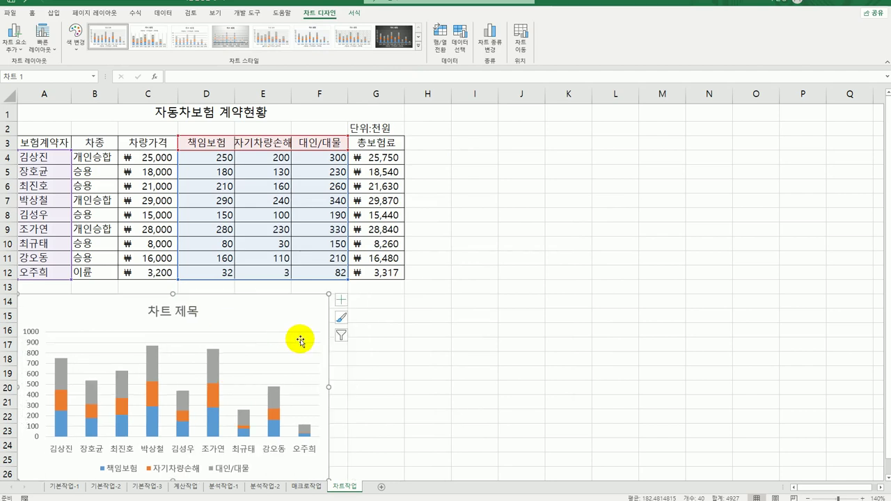
scroll(348, 345, "down", 2)
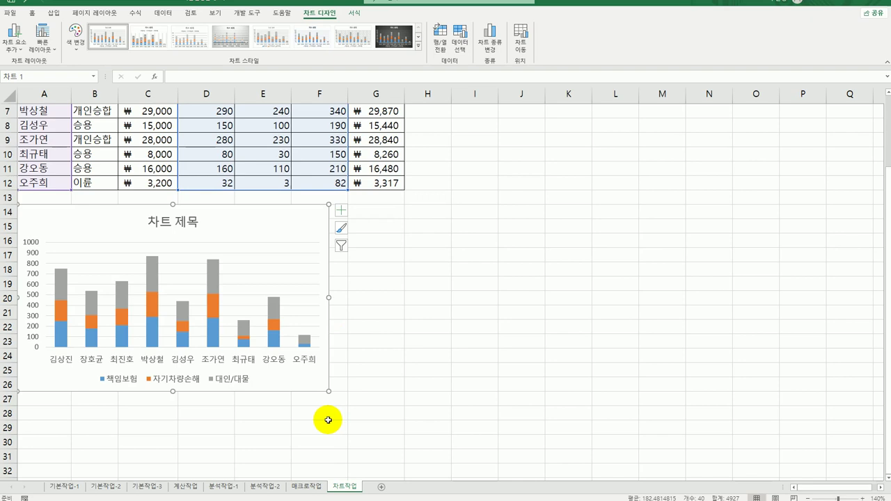
key("alt")
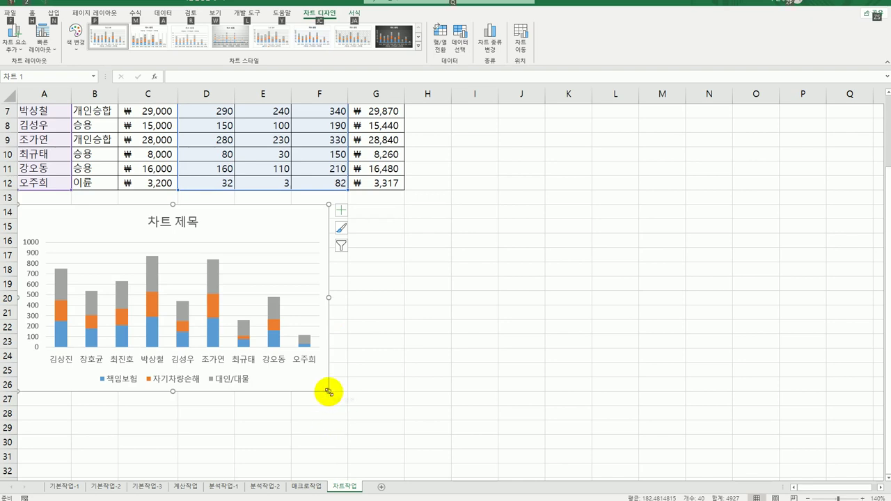
left_click_drag(328, 392, 389, 450)
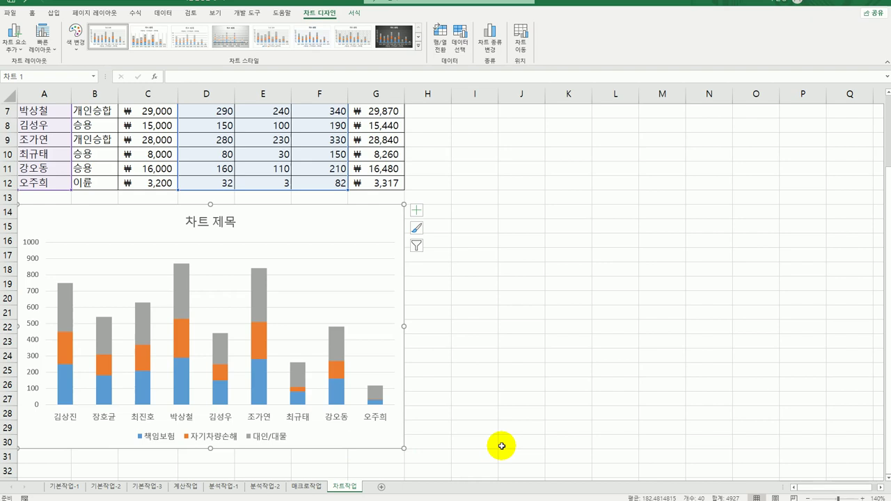
Step: Replace the chart title's placeholder text with 자동차보험 계약현황
left_click(417, 211)
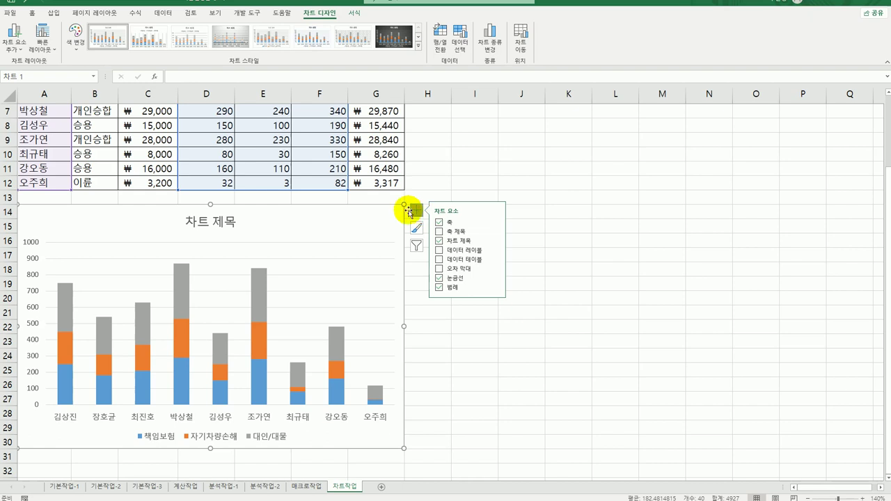
left_click(228, 232)
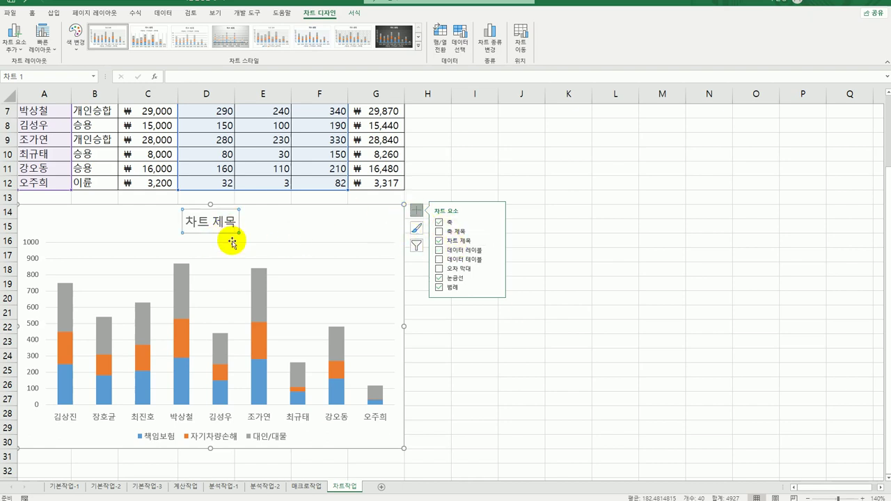
left_click_drag(188, 221, 228, 223)
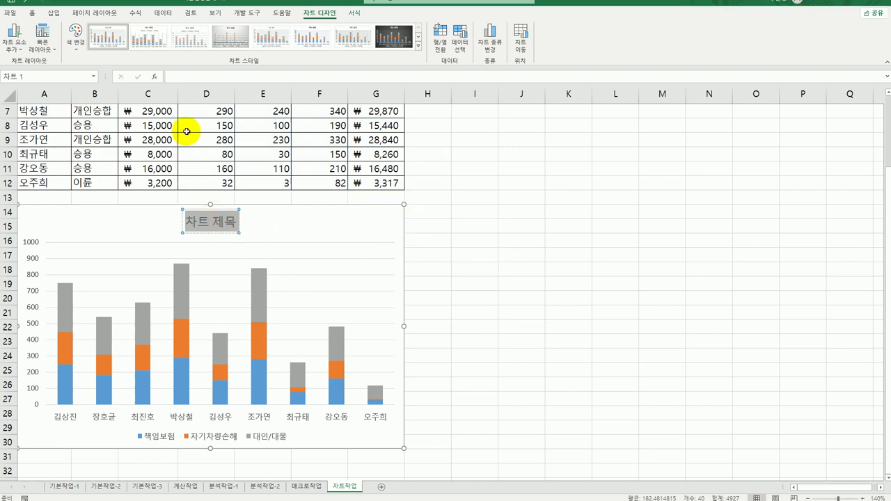
type("자동")
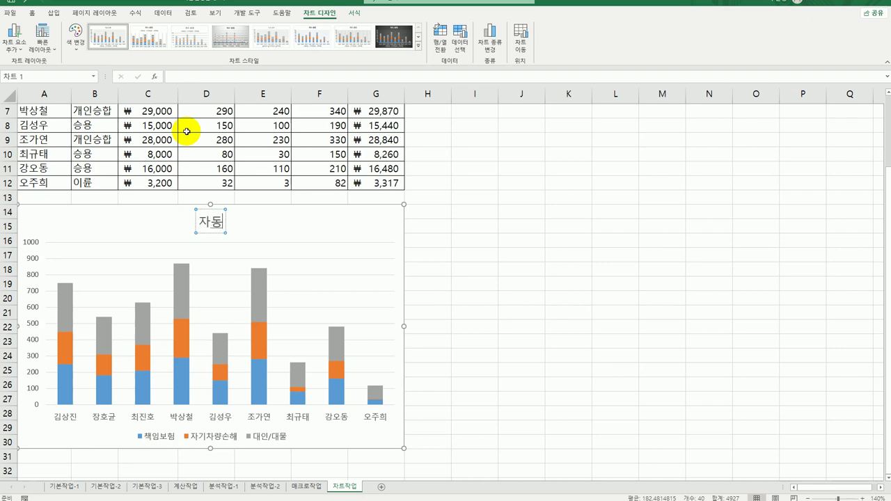
type("차봉험 계약현")
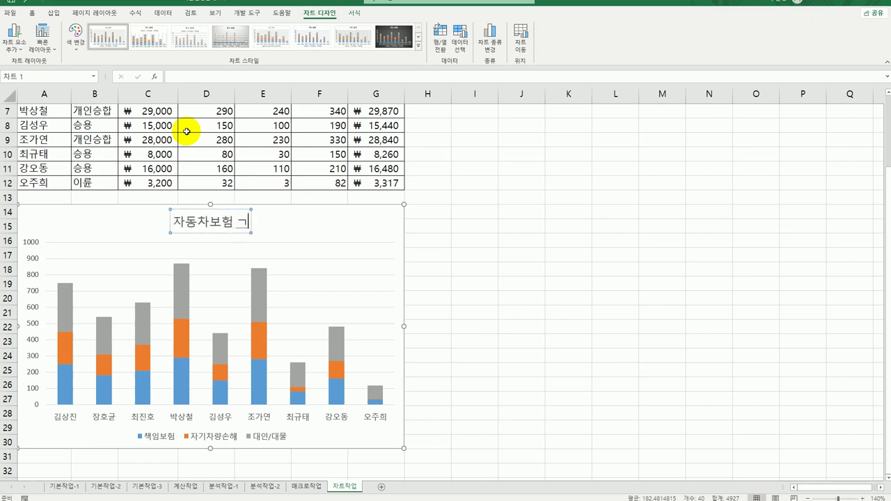
type("황")
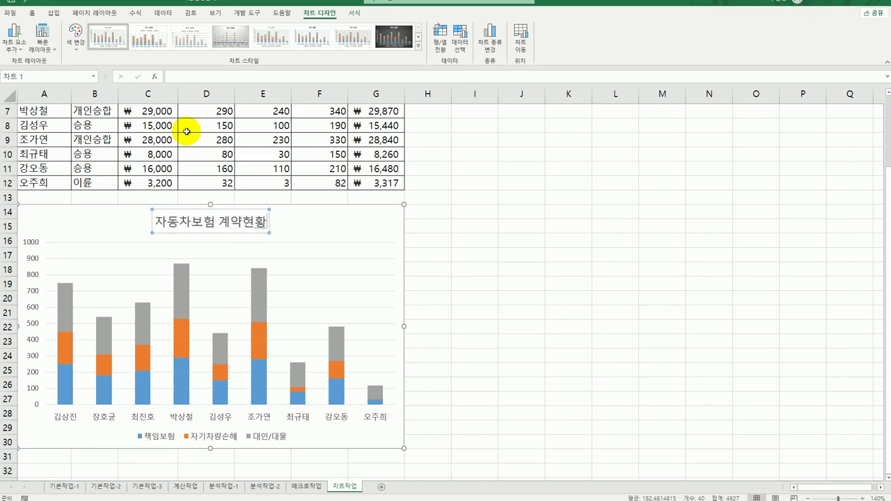
Step: Format the chart title 자동차보험 계약현황 in bold 궁서체 at size 14
left_click(203, 235)
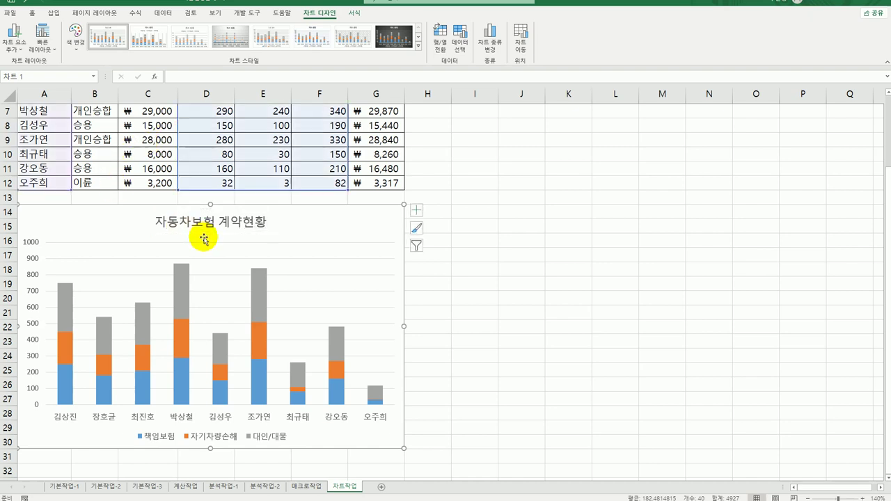
left_click(34, 13)
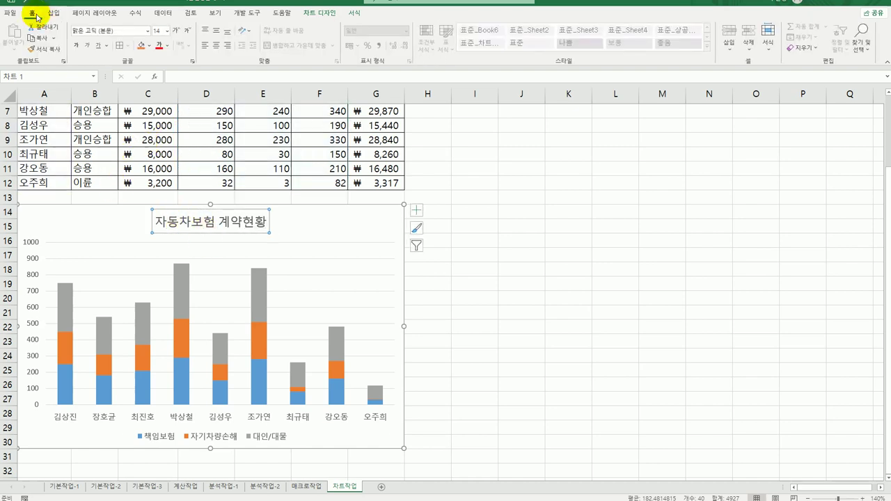
left_click(147, 30)
scroll(132, 183, "down", 20)
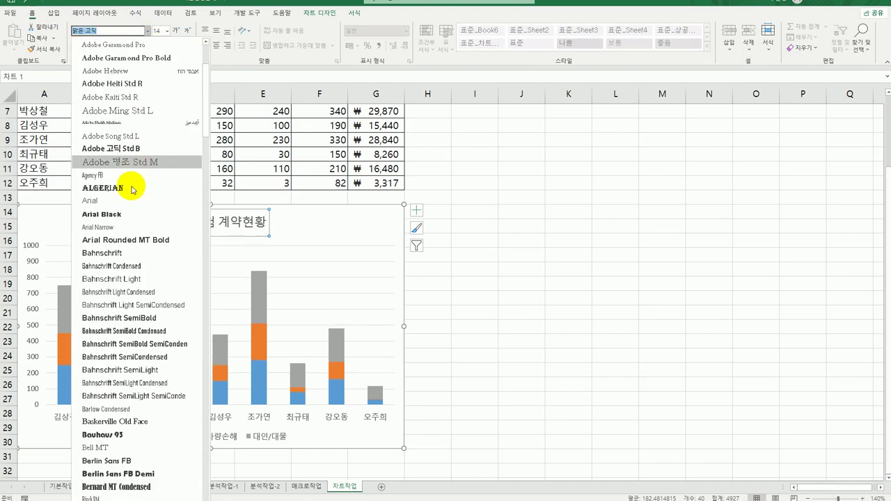
scroll(112, 226, "down", 20)
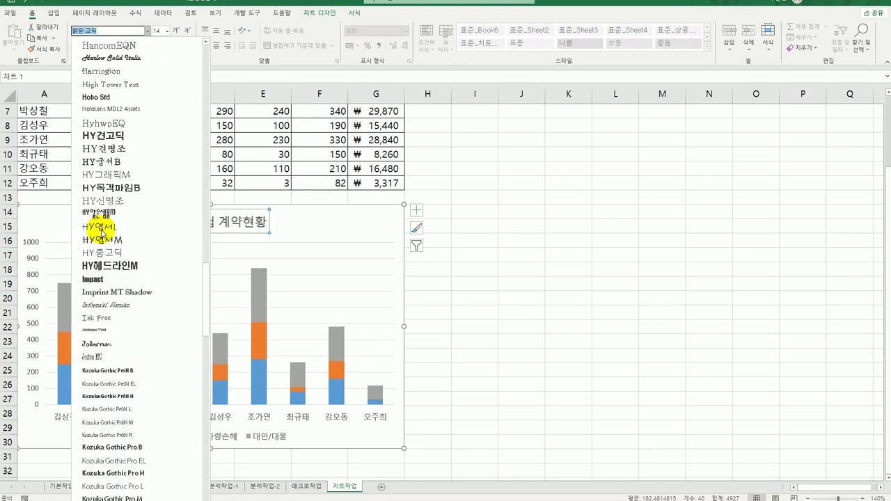
scroll(99, 243, "down", 20)
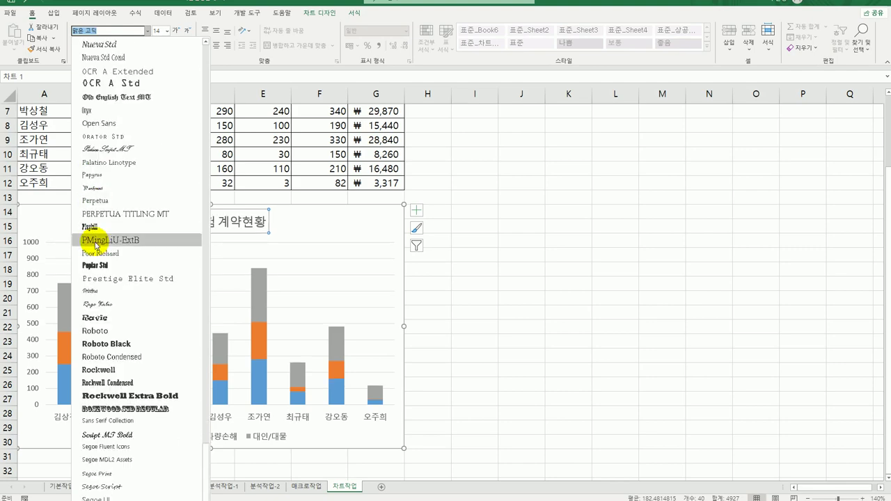
scroll(91, 249, "down", 8)
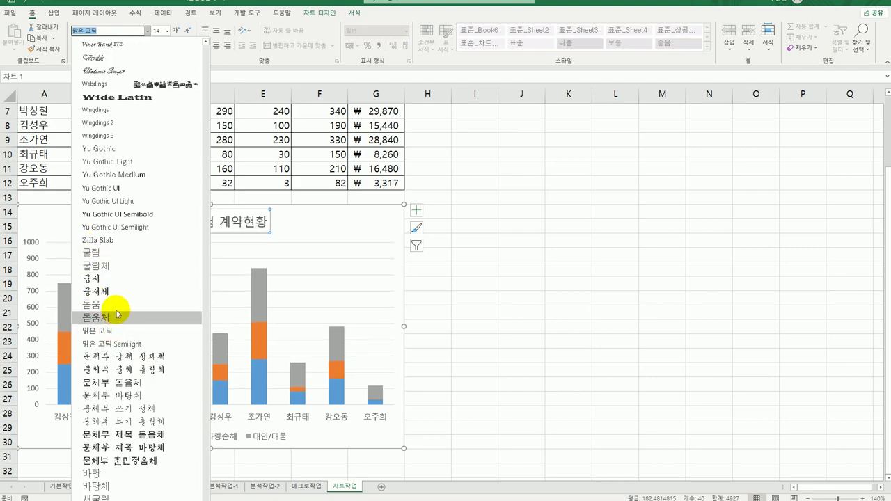
left_click(117, 295)
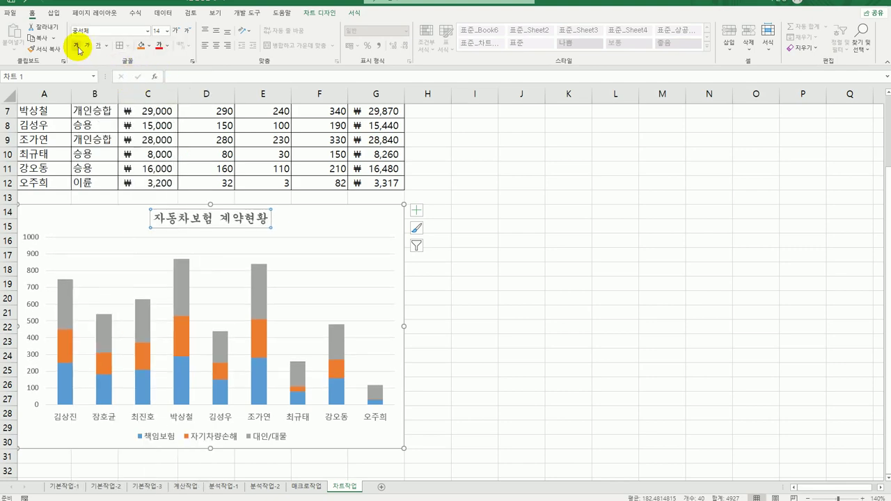
left_click(167, 30)
left_click(161, 109)
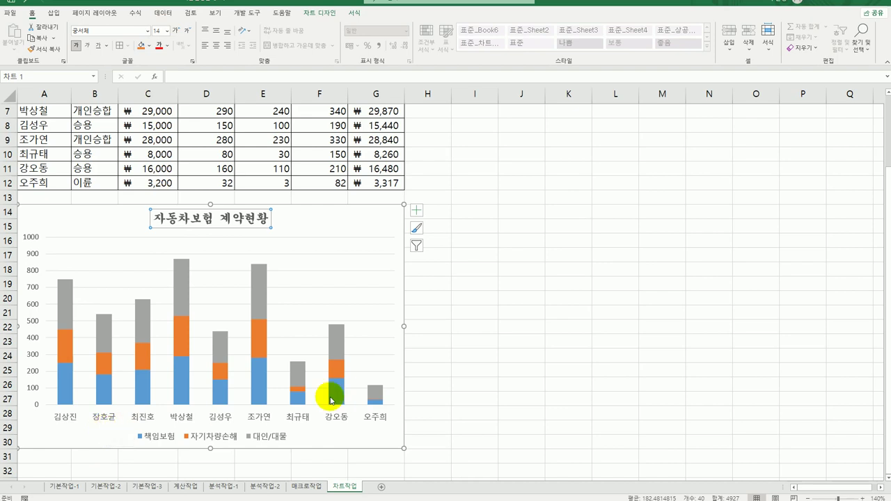
Step: Add a primary vertical axis title to the chart and replace its placeholder text with (단위:천원)
left_click(416, 210)
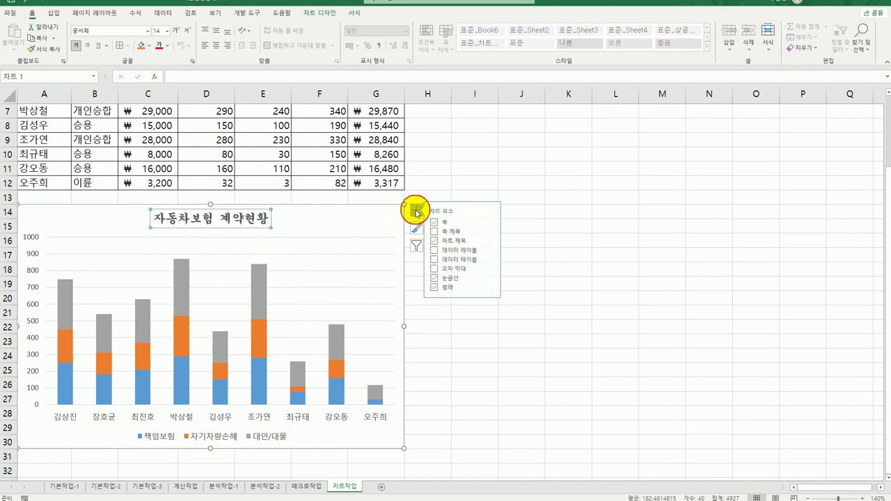
left_click(497, 232)
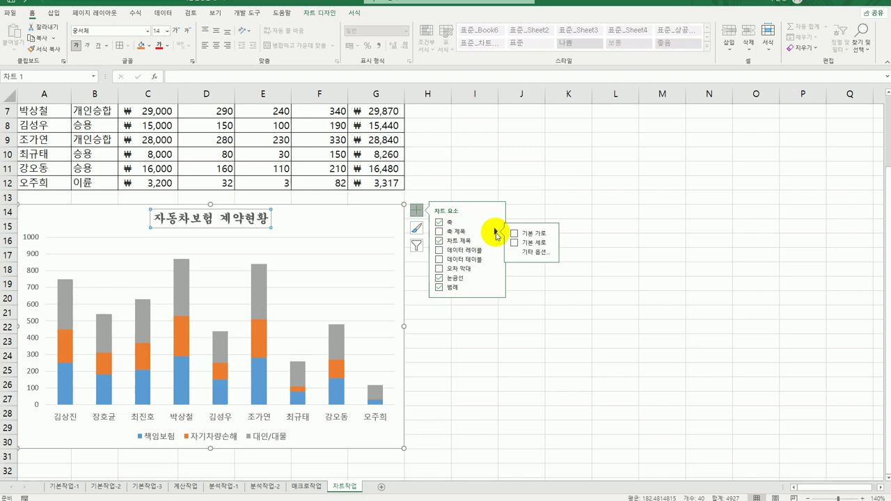
left_click(527, 242)
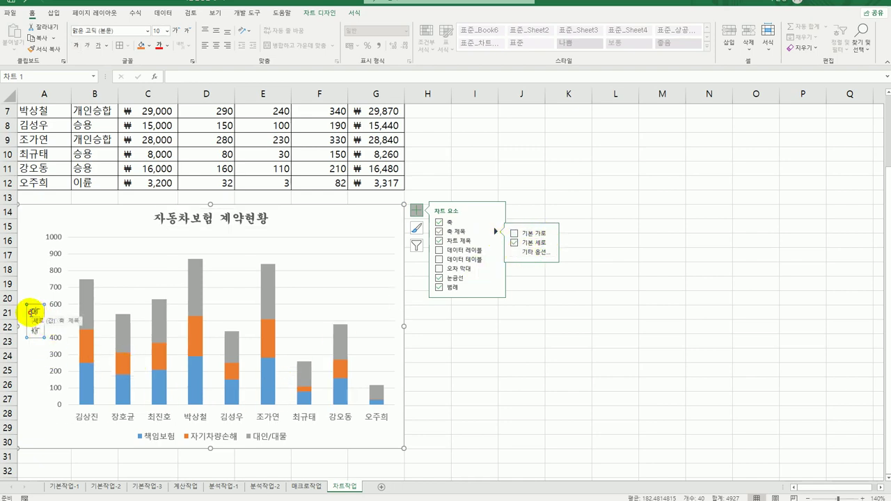
left_click(32, 313)
key("BackSpace")
key("BackSpace")
key("BackSpace")
key("BackSpace")
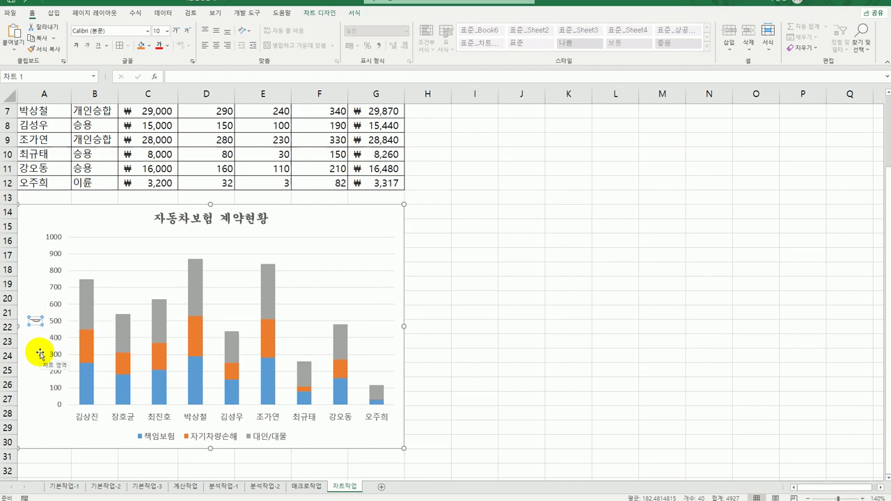
type("(단위:천")
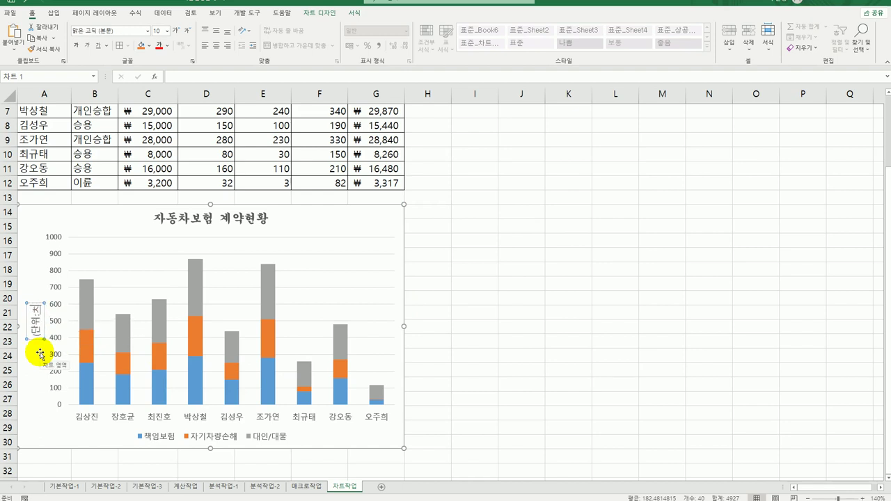
type("원)")
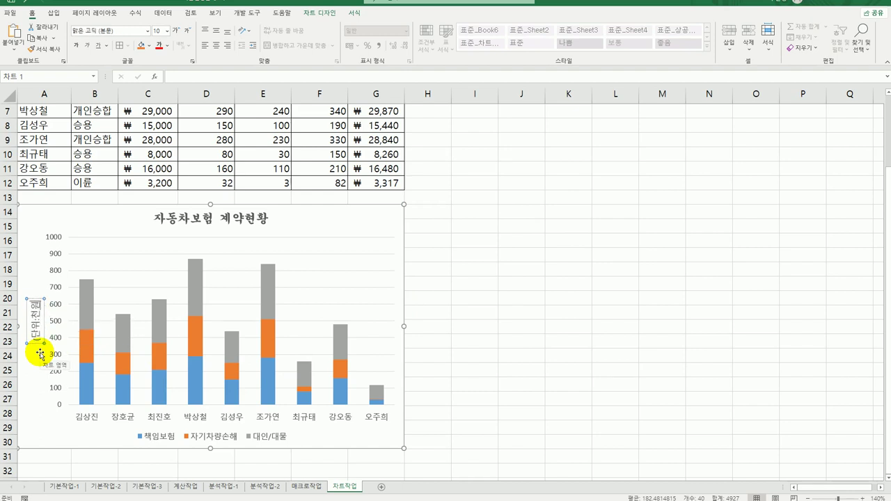
type(")")
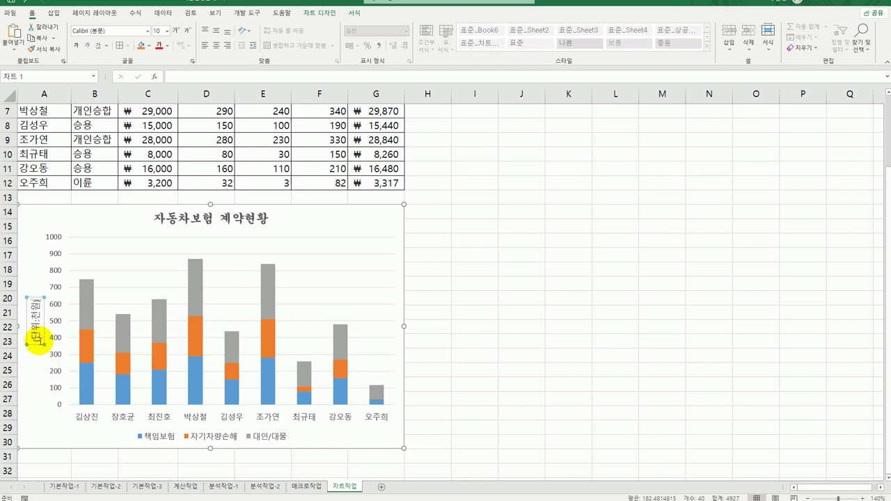
Step: Change the text direction of the vertical axis title to horizontal (가로)
left_click(39, 342)
right_click(39, 342)
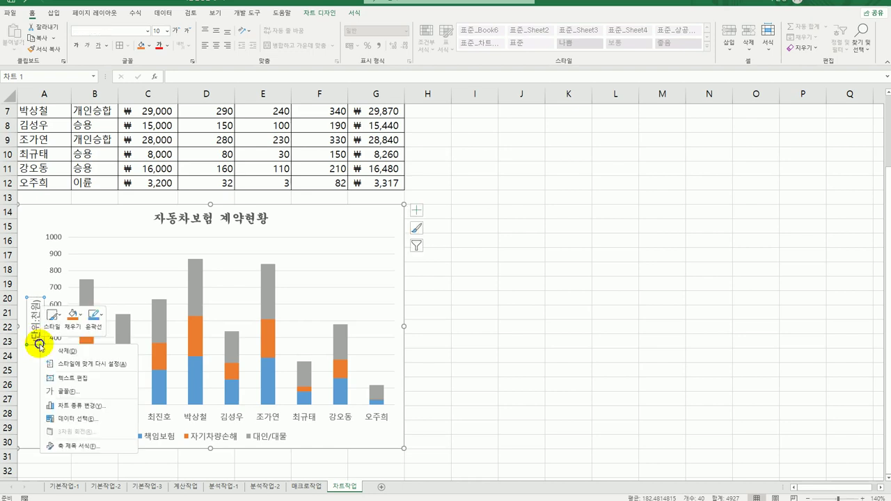
left_click(100, 442)
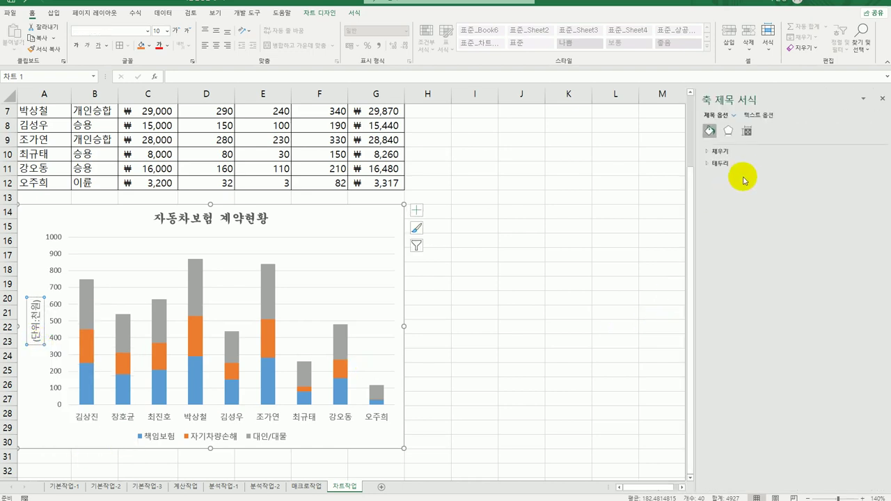
left_click(749, 132)
left_click(873, 177)
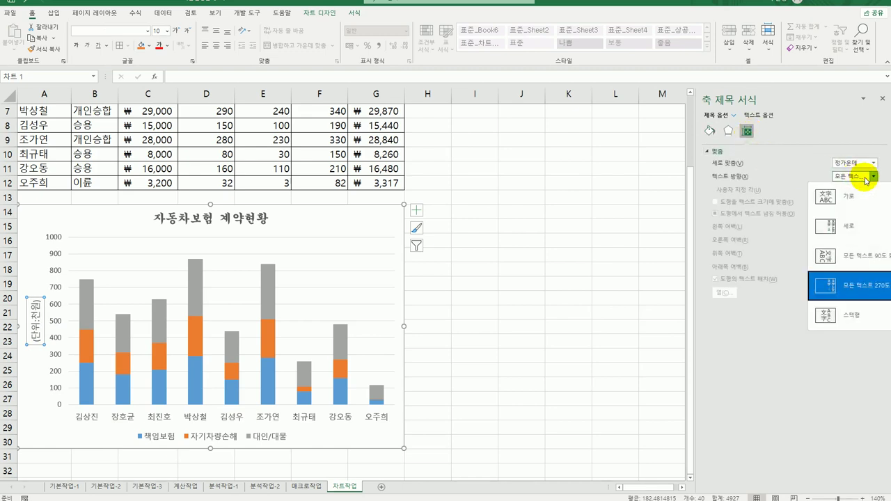
left_click(851, 196)
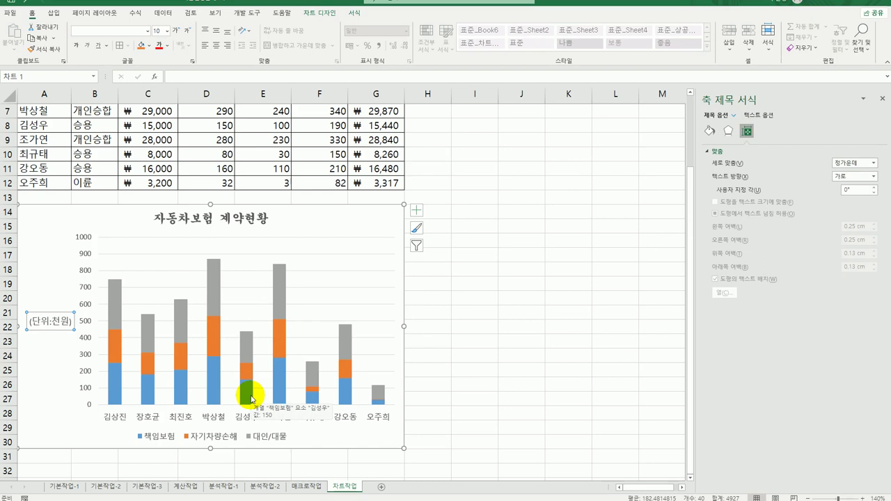
Step: Set the vertical axis's major unit to 200 and place the legend at the top (위쪽) of the chart
left_click(86, 255)
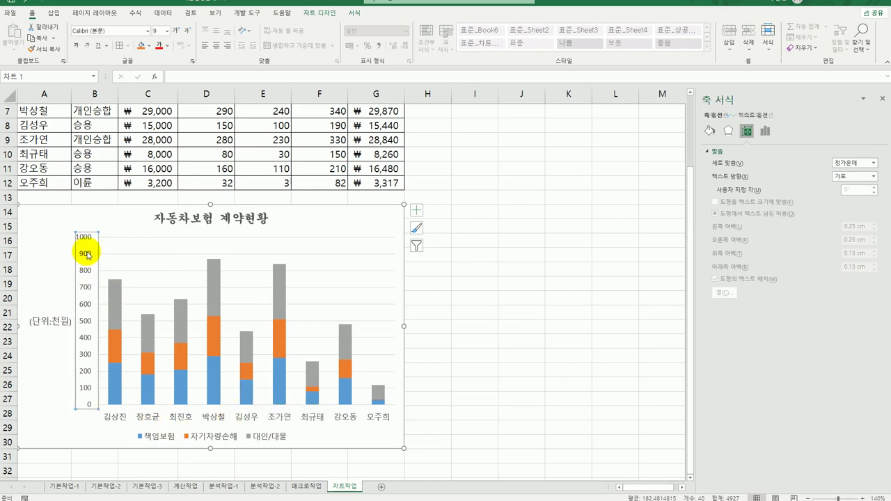
left_click(765, 130)
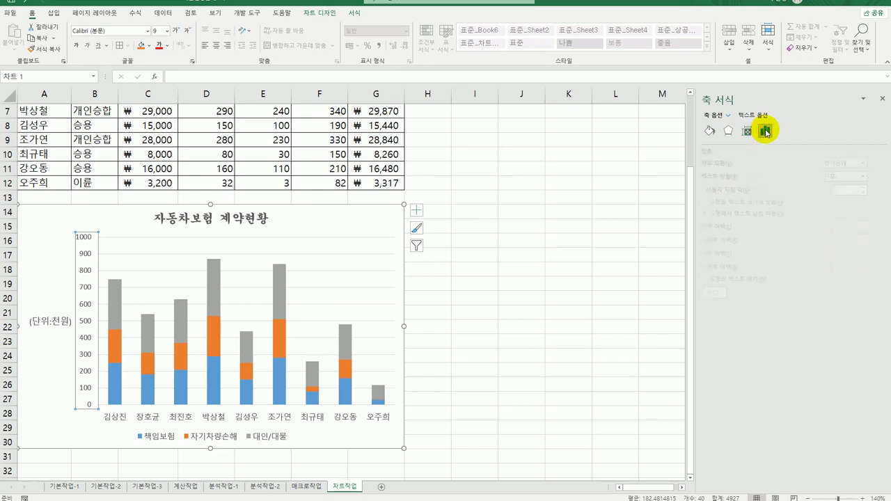
left_click(733, 150)
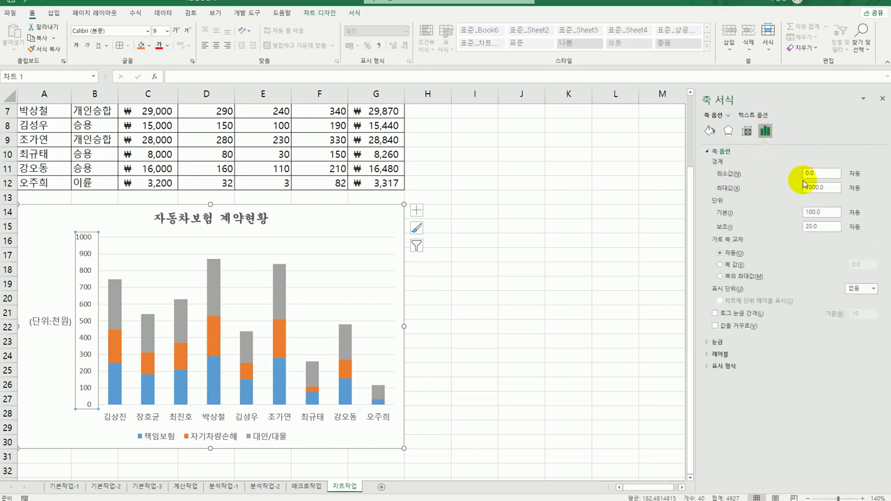
left_click(816, 211)
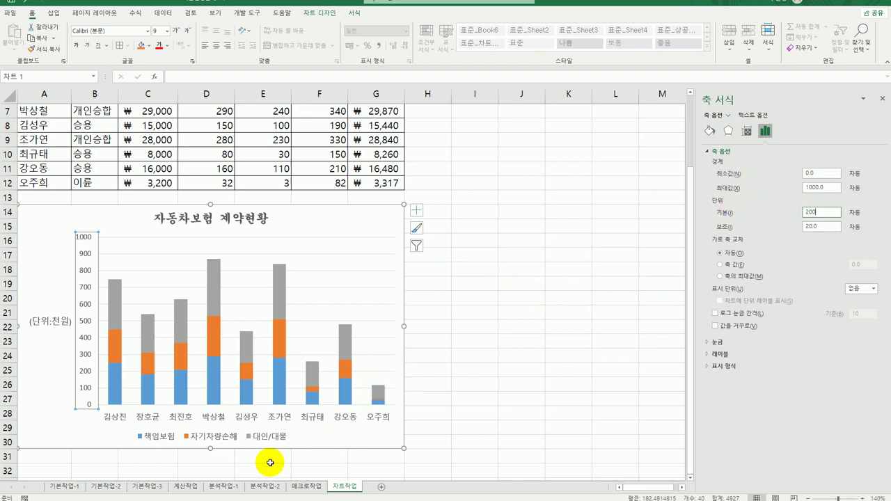
left_click(241, 443)
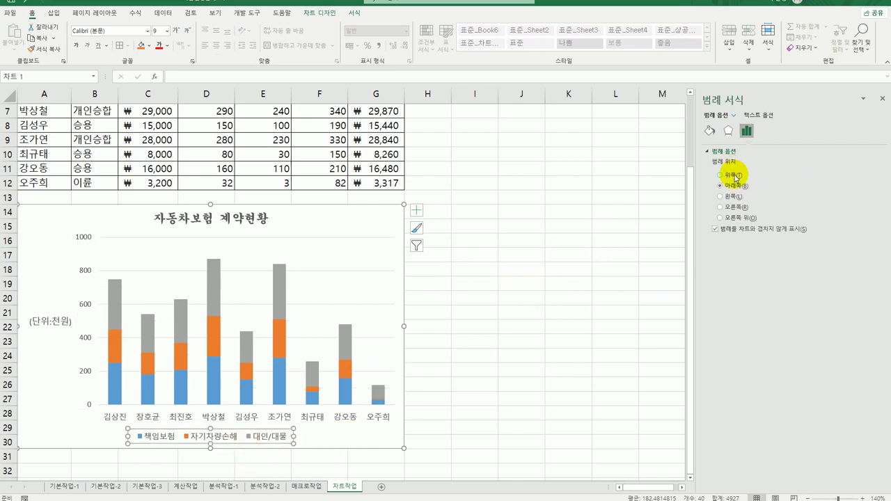
left_click(735, 176)
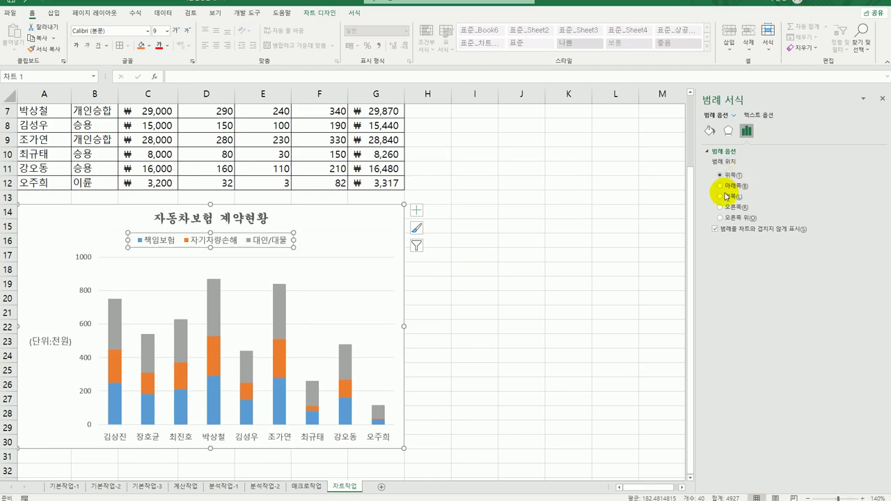
Step: Give the chart area's border rounded corners (둥근 모서리)
left_click(394, 228)
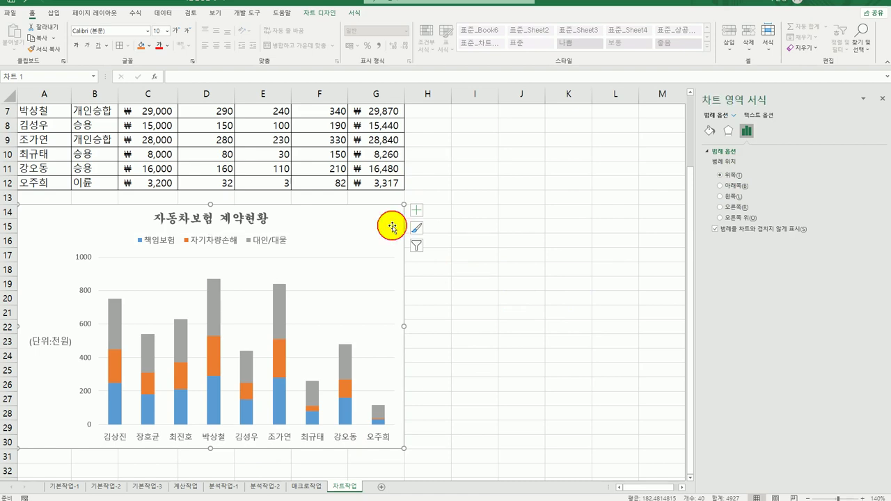
left_click(709, 132)
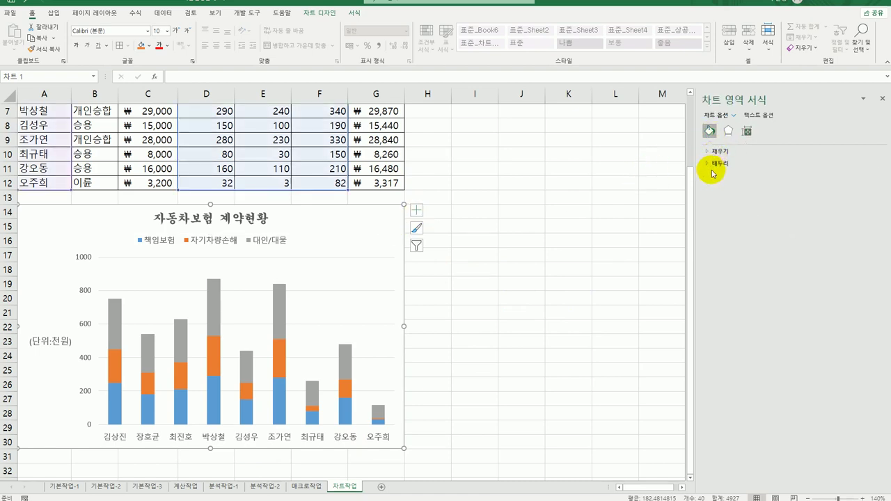
left_click(714, 165)
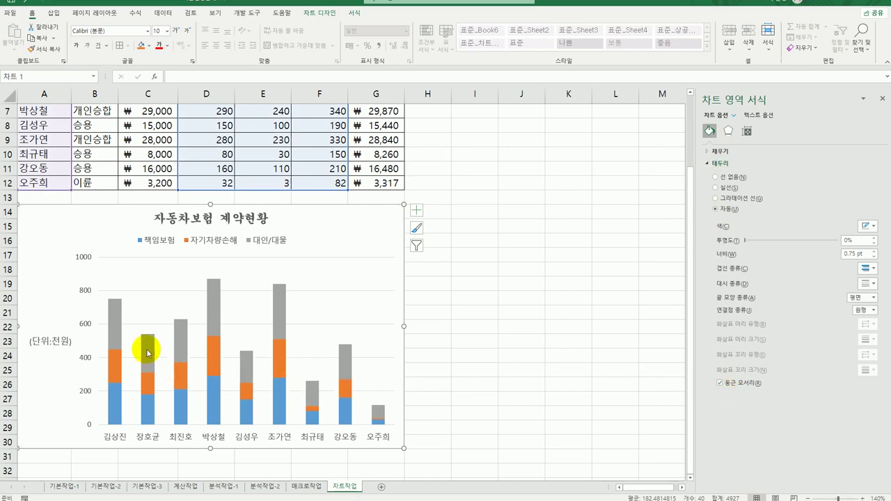
Step: Add centered (가운데 맞춤) data labels to the 대인/대물 series only, and deselect the chart
left_click(218, 304)
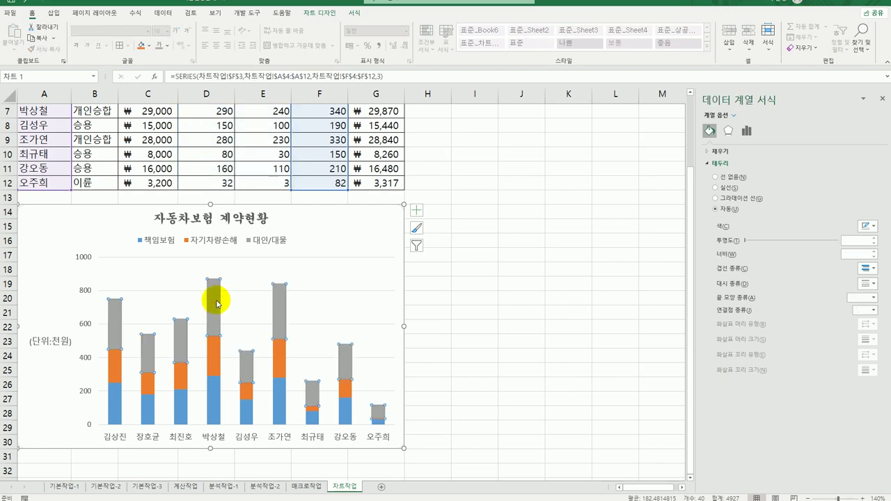
left_click(416, 210)
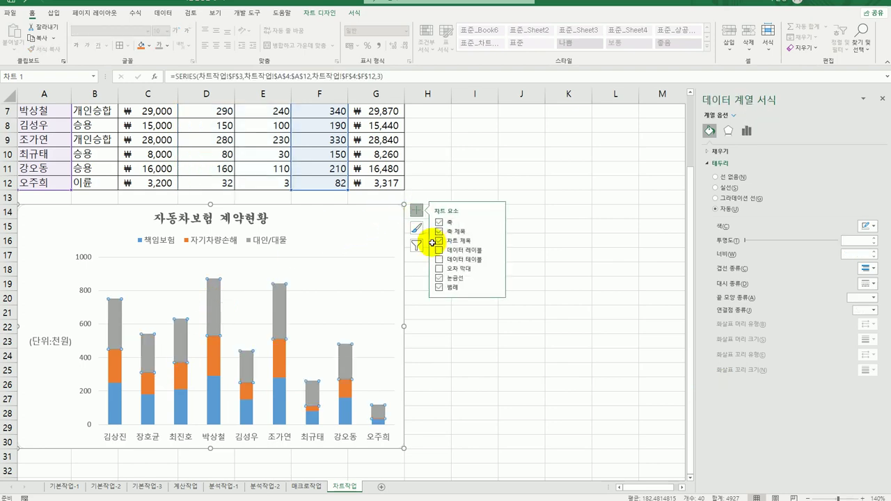
left_click(496, 253)
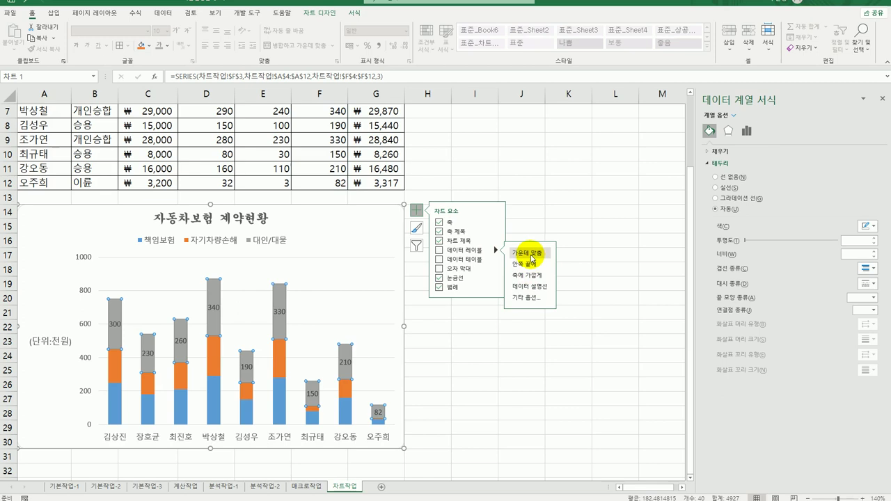
left_click(532, 253)
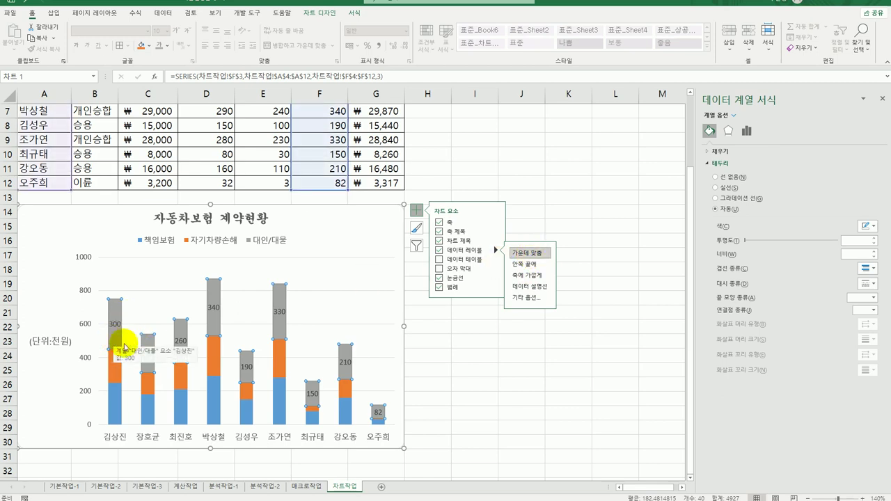
left_click(473, 453)
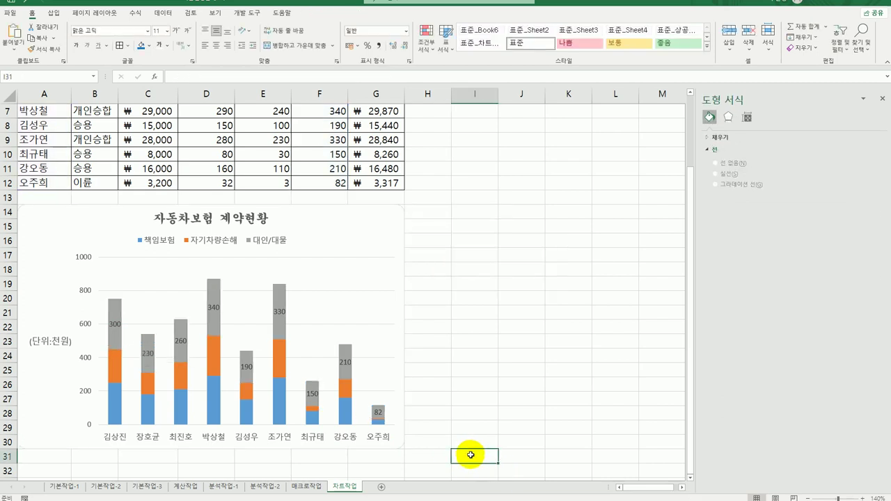
left_click(466, 430)
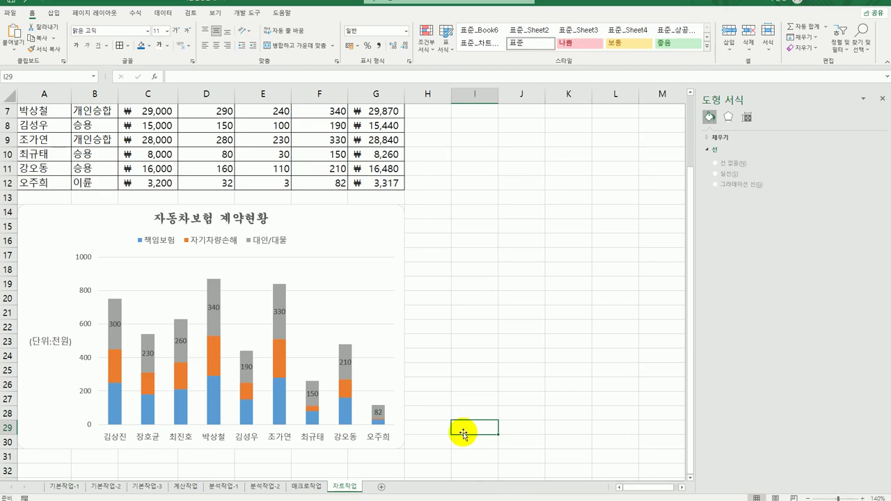